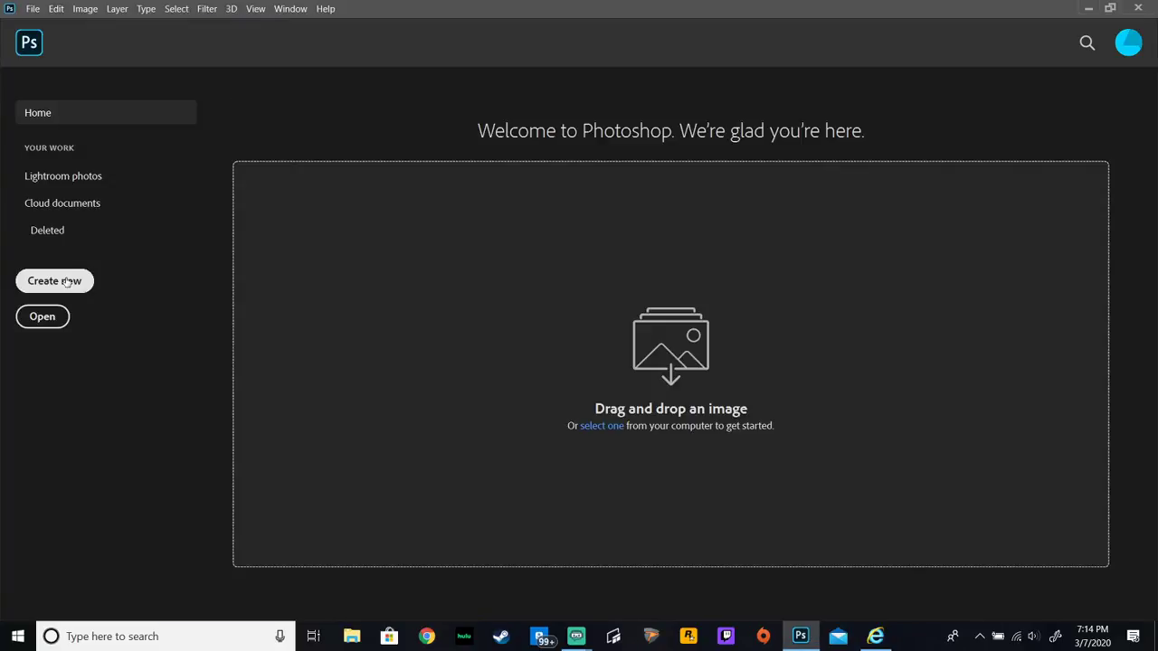
Step: Create a 9 x 11 inch document at 300 pixels/inch with a white background and add an empty layer
{"action": "left_click", "coordinate": [70, 281]}
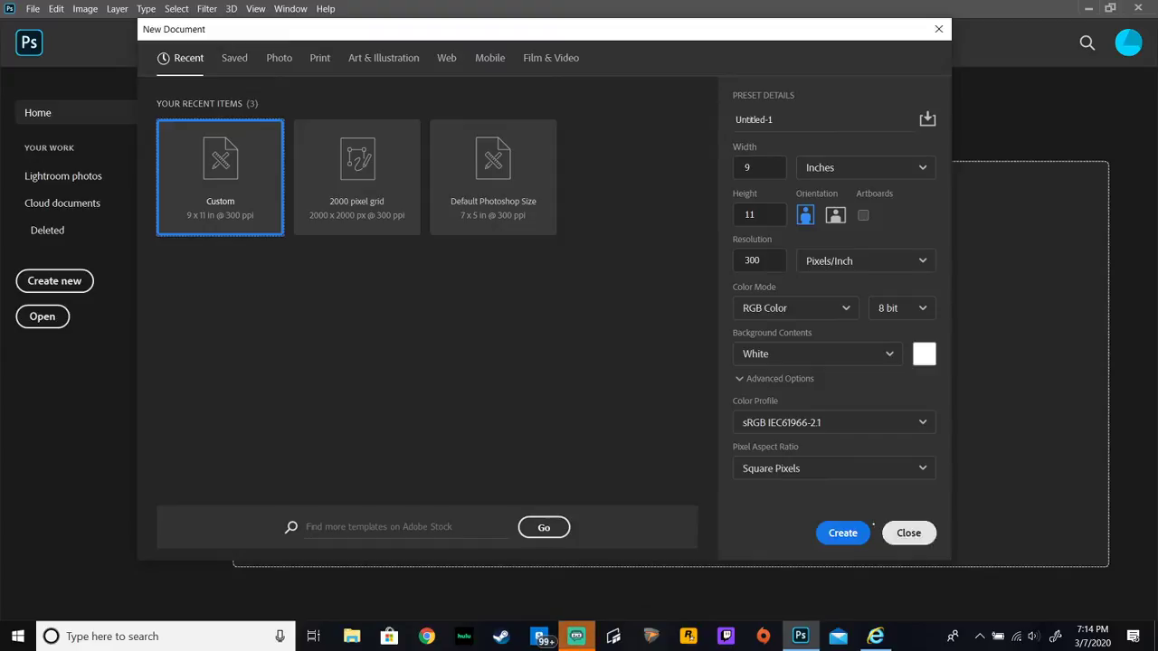
{"action": "left_click", "coordinate": [843, 533]}
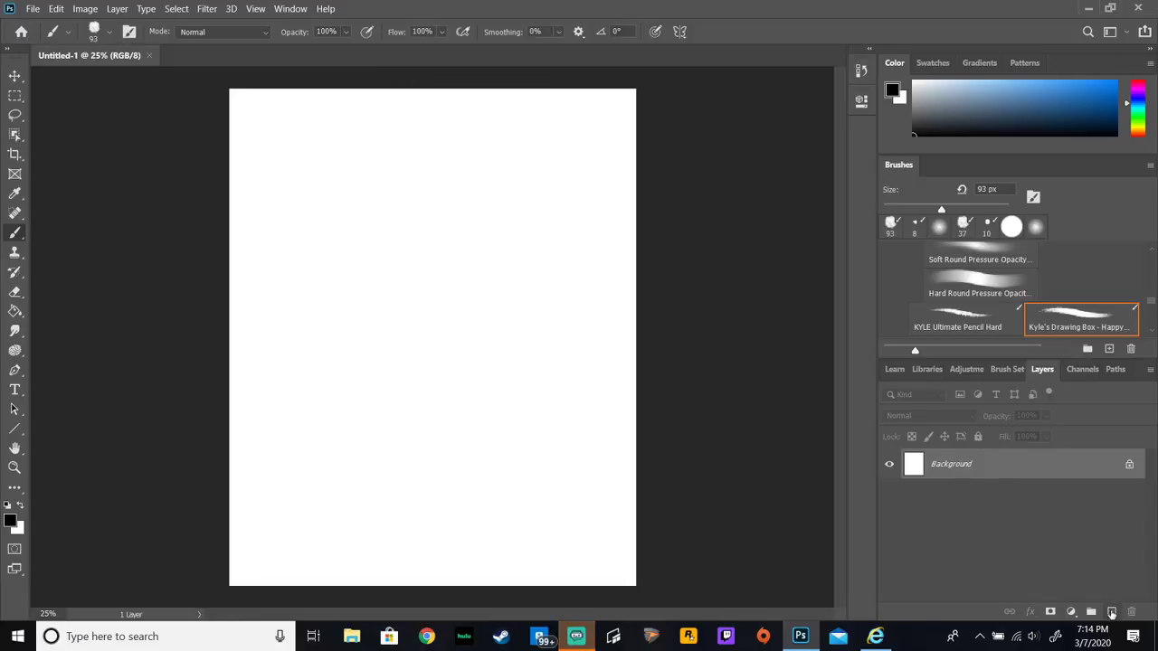
{"action": "left_click", "coordinate": [1112, 612]}
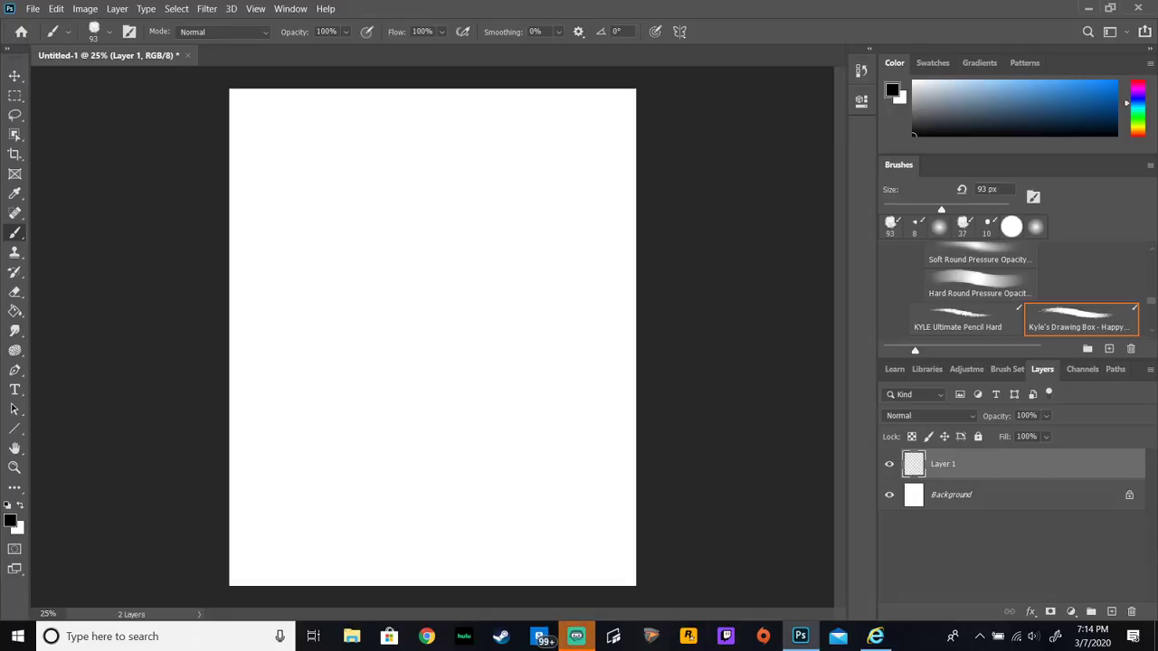
Step: Test the Kyle's Drawing Box brush with a zigzag scribble on the canvas and undo it
{"action": "mouse_move", "coordinate": [550, 195]}
{"action": "left_mouse_down"}
{"action": "mouse_move", "coordinate": [587, 212]}
{"action": "mouse_move", "coordinate": [486, 341]}
{"action": "mouse_move", "coordinate": [546, 345]}
{"action": "mouse_move", "coordinate": [452, 434]}
{"action": "left_mouse_up"}
{"action": "left_click", "coordinate": [32, 8]}
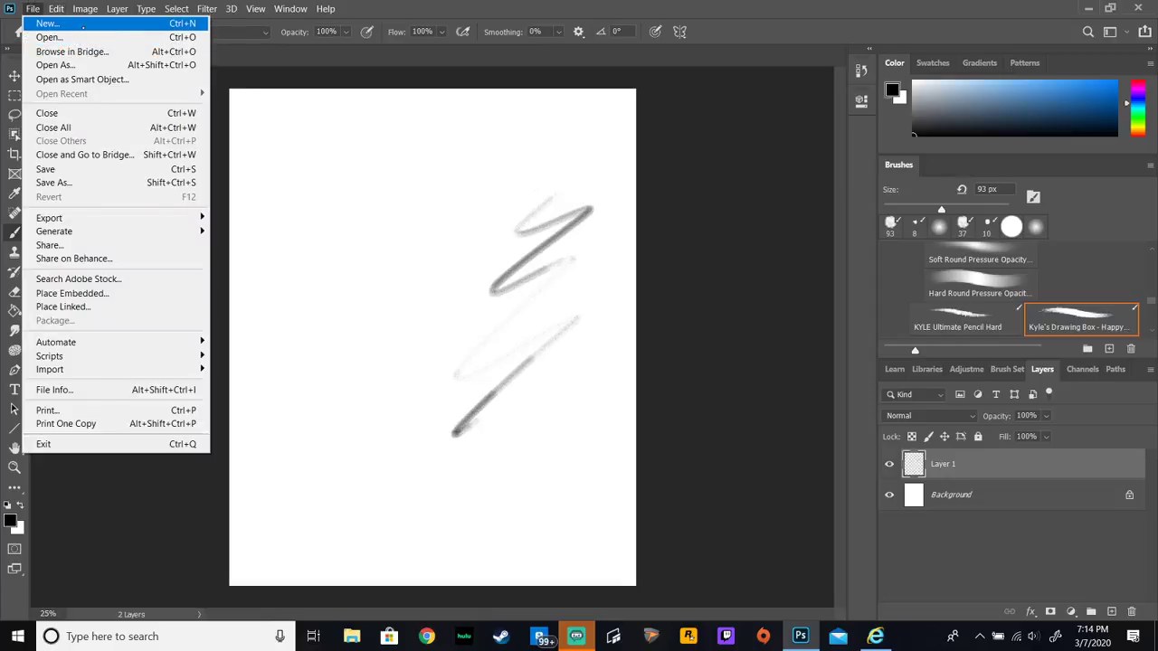
{"action": "left_click", "coordinate": [68, 23]}
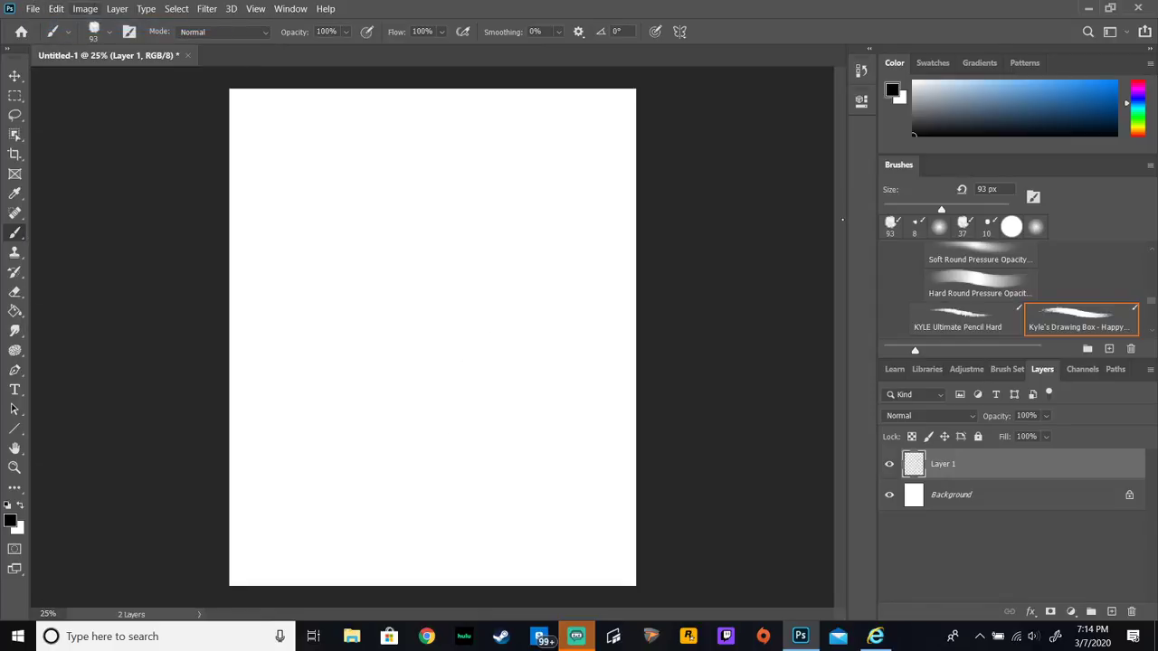
Step: Choose the KYLE Ultimate Pencil Hard brush and set its size to 17 px
{"action": "left_click_drag", "start_coordinate": [941, 211], "coordinate": [911, 211]}
{"action": "left_click", "coordinate": [977, 328]}
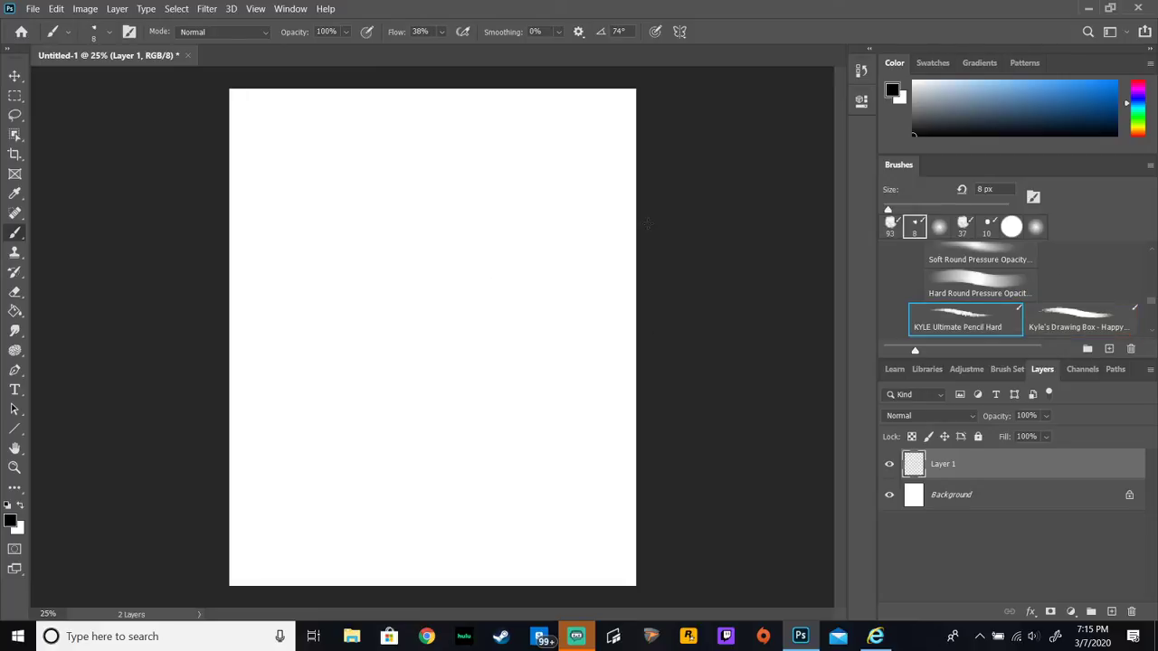
{"action": "key", "text": "bracketright"}
{"action": "key", "text": "bracketright"}
{"action": "key", "text": "bracketright"}
{"action": "key", "text": "bracketright"}
{"action": "key", "text": "bracketright"}
{"action": "key", "text": "bracketright"}
{"action": "key", "text": "bracketright"}
{"action": "key", "text": "bracketright"}
{"action": "key", "text": "bracketright"}
Step: Test the pencil brush with a zigzag scribble near the canvas centre and undo it
{"action": "left_click_drag", "start_coordinate": [446, 209], "coordinate": [522, 301]}
{"action": "left_click", "coordinate": [56, 8]}
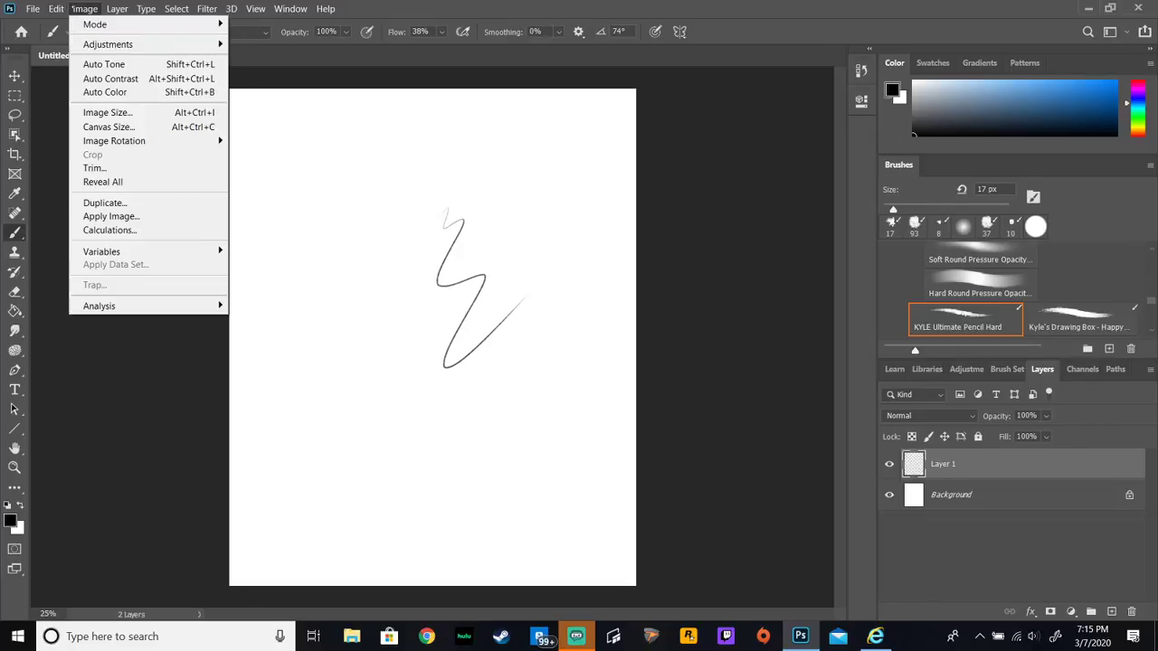
{"action": "left_click", "coordinate": [82, 24]}
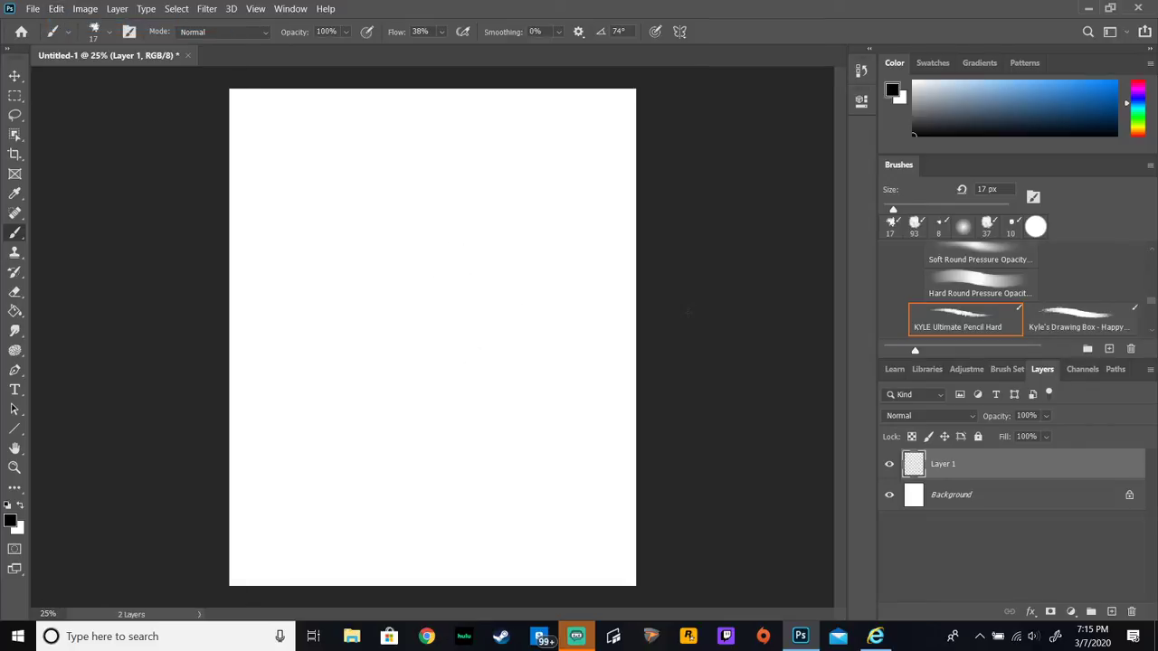
Step: Handwrite the title "FACES" in the upper-left corner of the page and underline it with a sweeping flourish
{"action": "left_click_drag", "start_coordinate": [915, 351], "coordinate": [920, 351]}
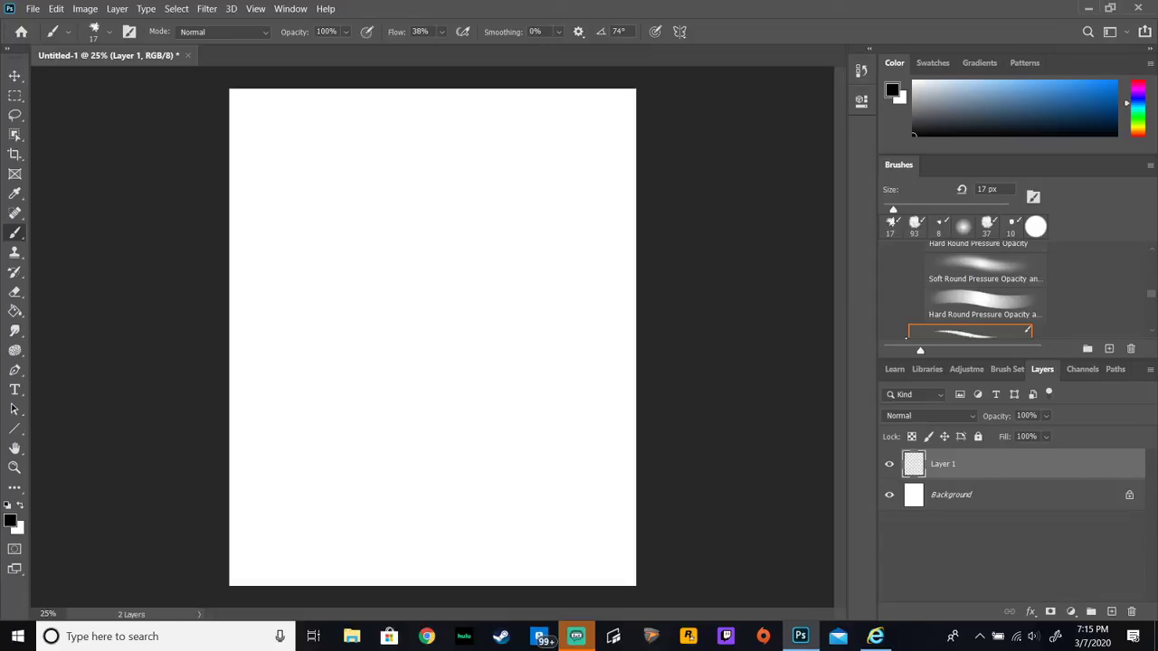
{"action": "key", "text": "ctrl+plus"}
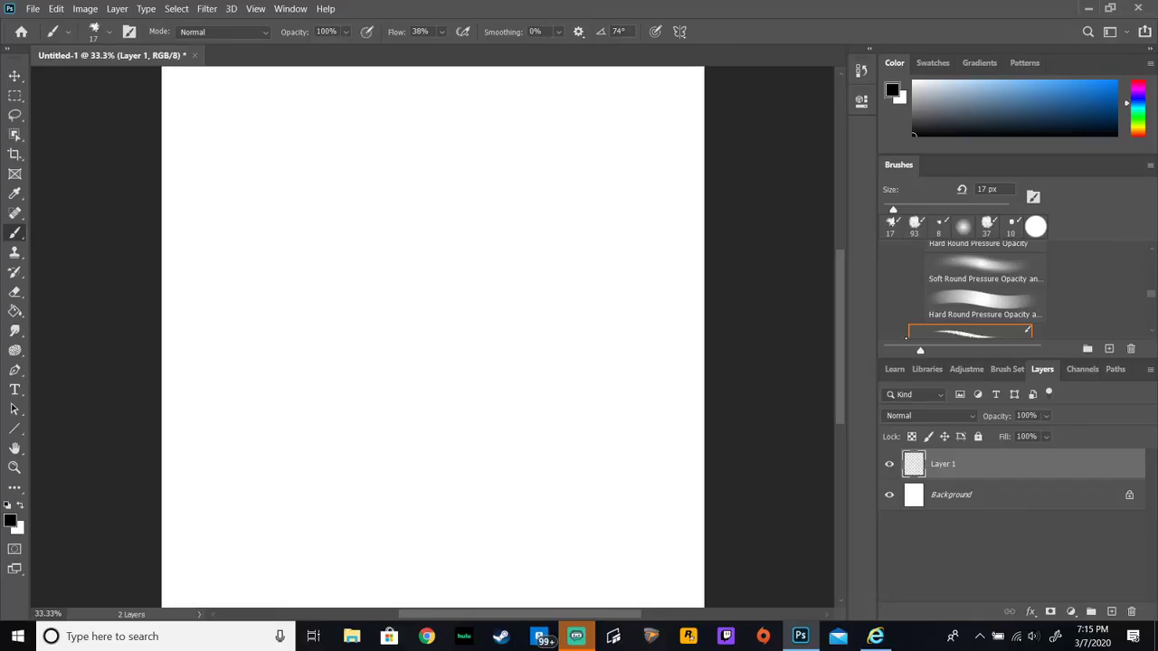
{"action": "key", "text": "ctrl+minus"}
{"action": "key", "text": "ctrl+plus"}
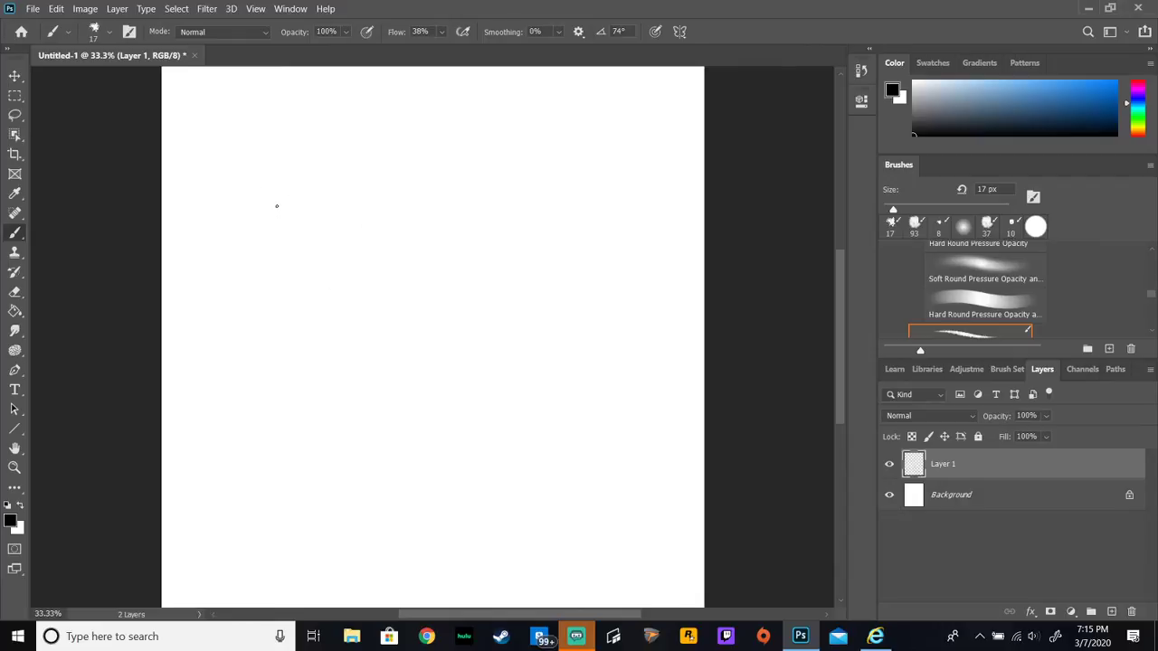
{"action": "mouse_move", "coordinate": [181, 96]}
{"action": "left_mouse_down"}
{"action": "mouse_move", "coordinate": [183, 110]}
{"action": "mouse_move", "coordinate": [190, 84]}
{"action": "mouse_move", "coordinate": [206, 79]}
{"action": "mouse_move", "coordinate": [218, 95]}
{"action": "mouse_move", "coordinate": [250, 94]}
{"action": "left_mouse_up"}
{"action": "left_click_drag", "start_coordinate": [179, 118], "coordinate": [326, 115]}
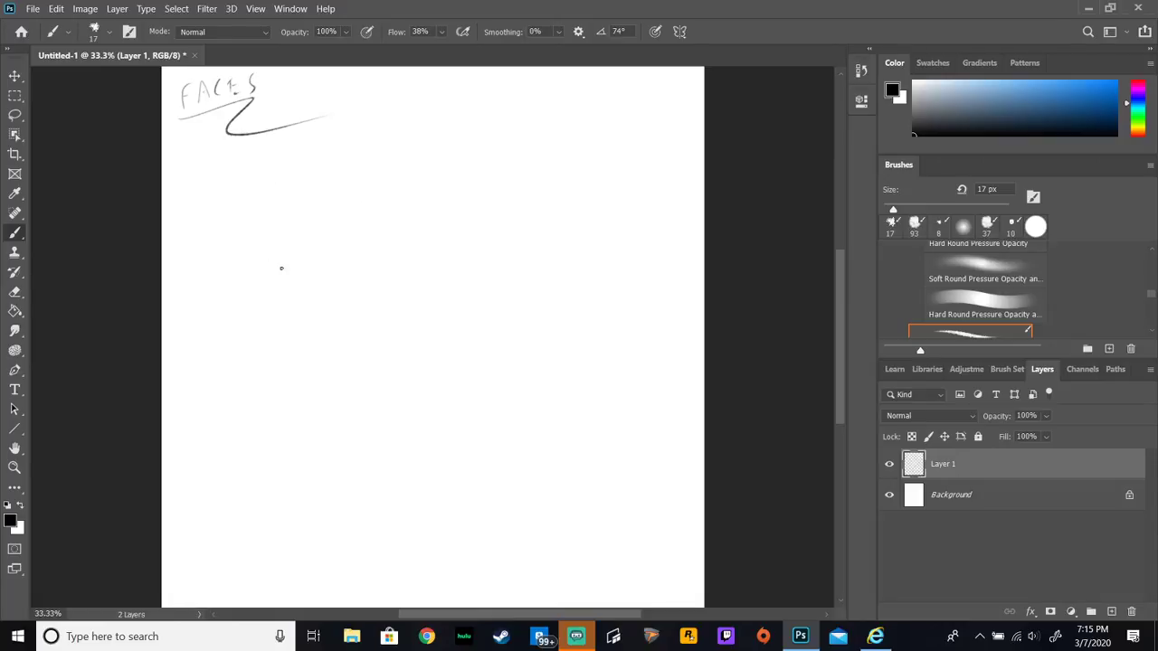
Step: Sketch a round head circle below the title with light overlapping strokes
{"action": "mouse_move", "coordinate": [358, 280]}
{"action": "left_mouse_down"}
{"action": "mouse_move", "coordinate": [266, 226]}
{"action": "mouse_move", "coordinate": [388, 168]}
{"action": "mouse_move", "coordinate": [359, 293]}
{"action": "mouse_move", "coordinate": [289, 184]}
{"action": "mouse_move", "coordinate": [414, 251]}
{"action": "mouse_move", "coordinate": [336, 291]}
{"action": "left_mouse_up"}
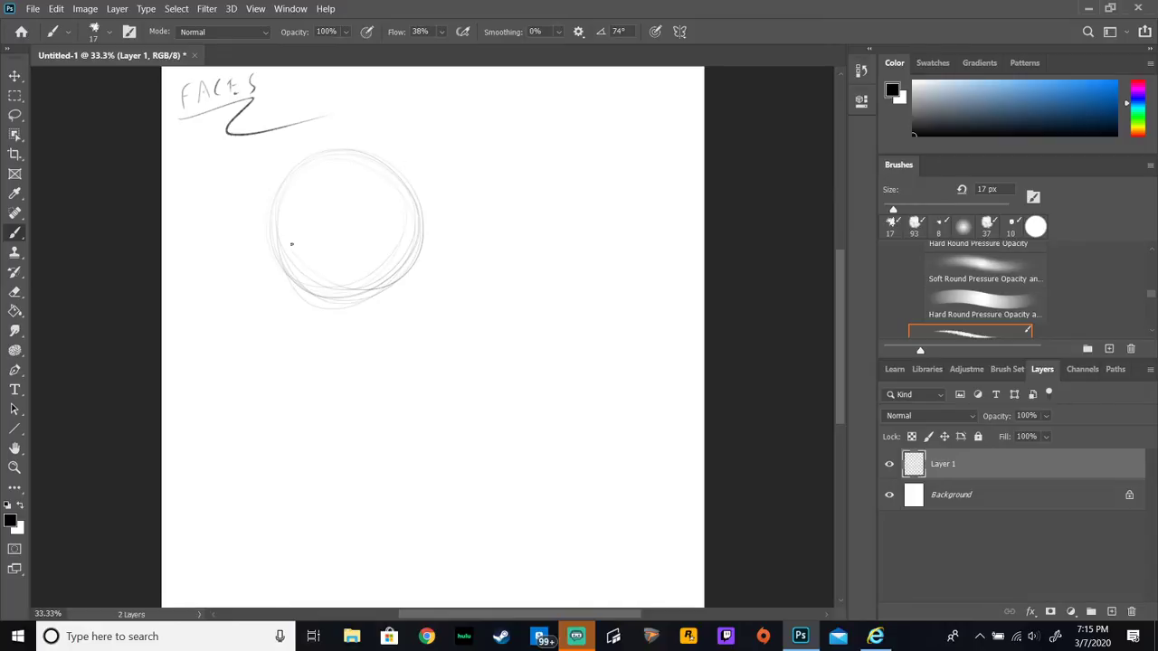
Step: Try curved side-plane contours inside the head circle and undo them
{"action": "left_click_drag", "start_coordinate": [384, 279], "coordinate": [344, 286]}
{"action": "mouse_move", "coordinate": [389, 180]}
{"action": "left_mouse_down"}
{"action": "mouse_move", "coordinate": [380, 273]}
{"action": "mouse_move", "coordinate": [367, 254]}
{"action": "mouse_move", "coordinate": [399, 289]}
{"action": "left_mouse_up"}
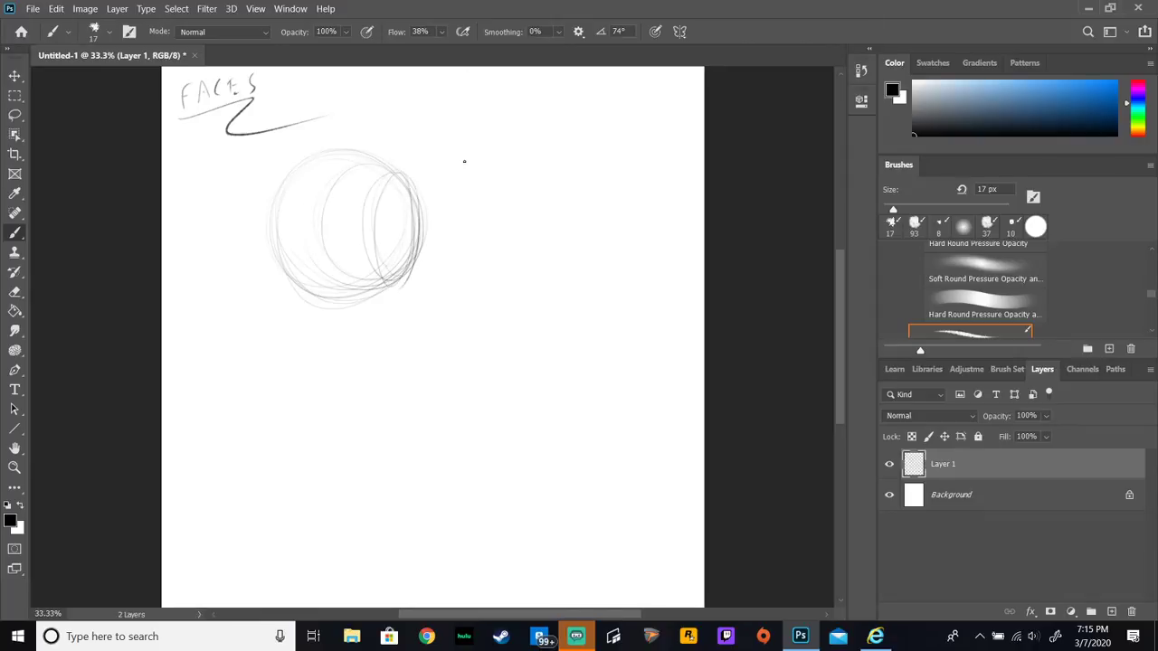
{"action": "left_click", "coordinate": [56, 8]}
{"action": "left_click", "coordinate": [91, 23]}
{"action": "left_click", "coordinate": [56, 8]}
{"action": "left_click", "coordinate": [56, 8]}
{"action": "left_click", "coordinate": [56, 9]}
{"action": "left_click", "coordinate": [90, 23]}
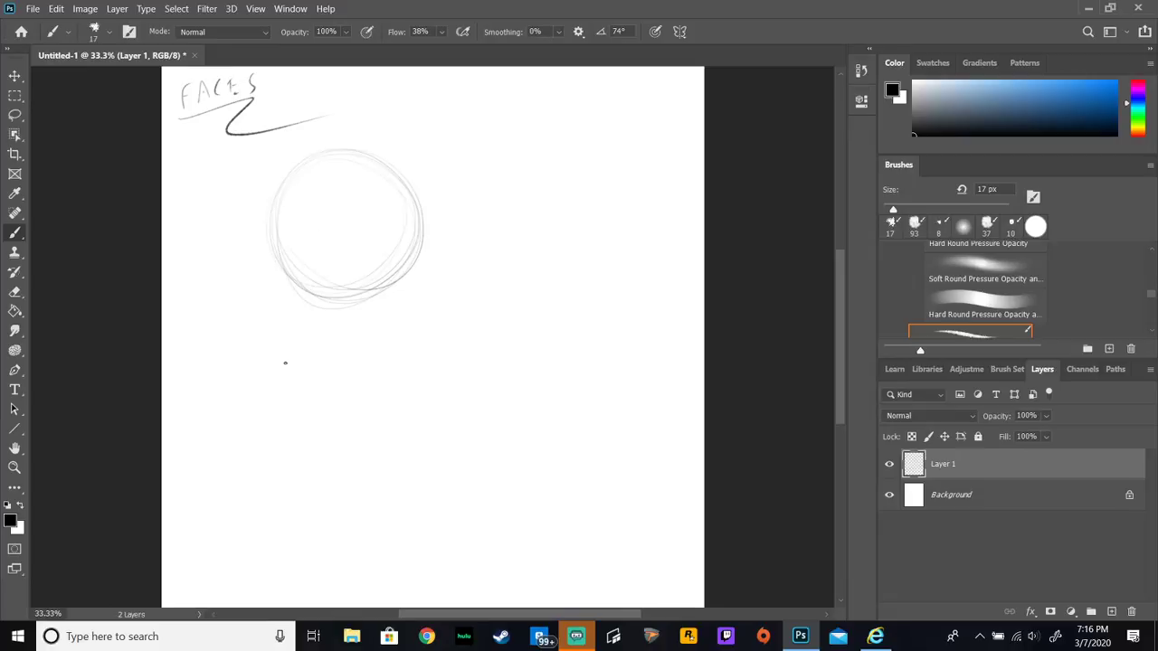
Step: Sketch a vertical centre line through the head circle down to the chin and a guide across the circle's base
{"action": "left_click_drag", "start_coordinate": [344, 210], "coordinate": [345, 283]}
{"action": "left_click_drag", "start_coordinate": [348, 185], "coordinate": [362, 373]}
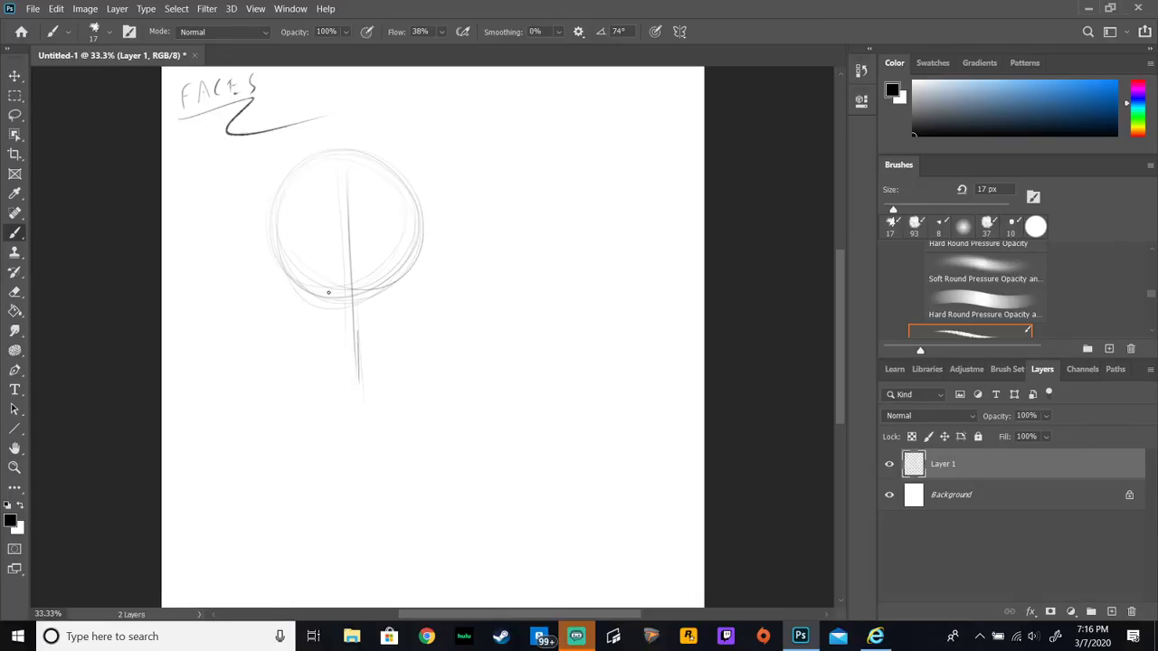
{"action": "left_click_drag", "start_coordinate": [304, 288], "coordinate": [398, 261]}
Step: Sketch straight face sides down from the circle and angled jaw lines meeting at a pointed chin
{"action": "left_click_drag", "start_coordinate": [283, 275], "coordinate": [286, 323]}
{"action": "left_click_drag", "start_coordinate": [280, 224], "coordinate": [284, 313]}
{"action": "left_click_drag", "start_coordinate": [421, 220], "coordinate": [422, 326]}
{"action": "left_click_drag", "start_coordinate": [420, 282], "coordinate": [421, 324]}
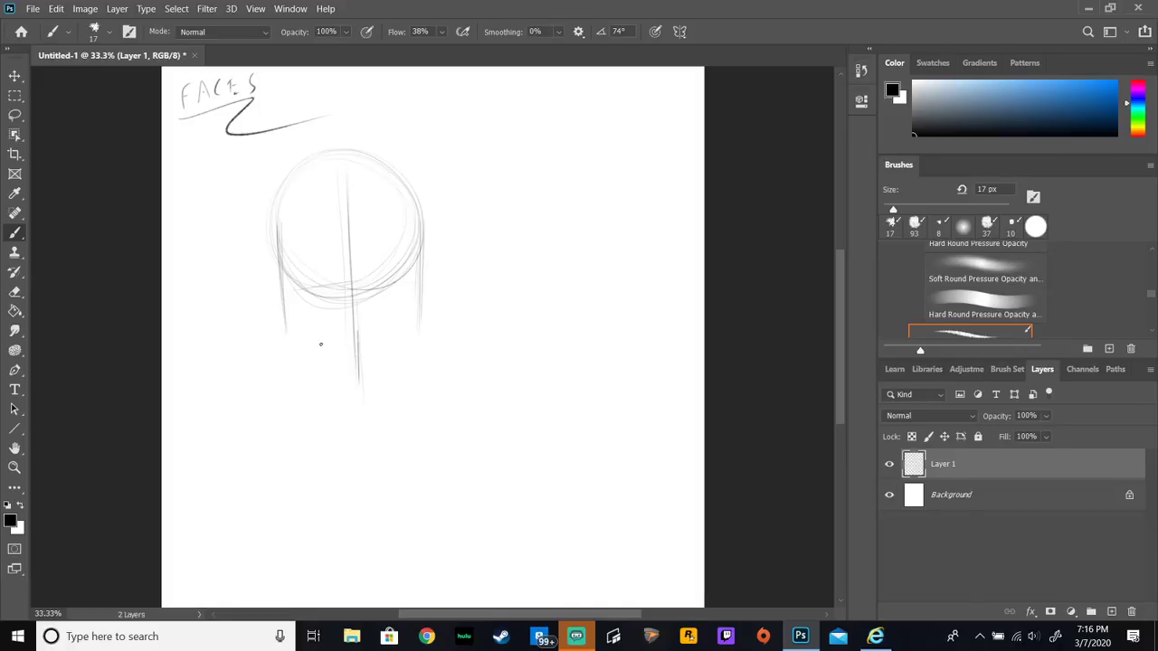
{"action": "left_click_drag", "start_coordinate": [356, 383], "coordinate": [286, 331]}
{"action": "mouse_move", "coordinate": [361, 380]}
{"action": "left_mouse_down"}
{"action": "mouse_move", "coordinate": [415, 331]}
{"action": "mouse_move", "coordinate": [389, 354]}
{"action": "mouse_move", "coordinate": [412, 335]}
{"action": "left_mouse_up"}
Step: Try a horizontal guideline between the two jaw corners and undo it
{"action": "left_click_drag", "start_coordinate": [288, 334], "coordinate": [429, 327]}
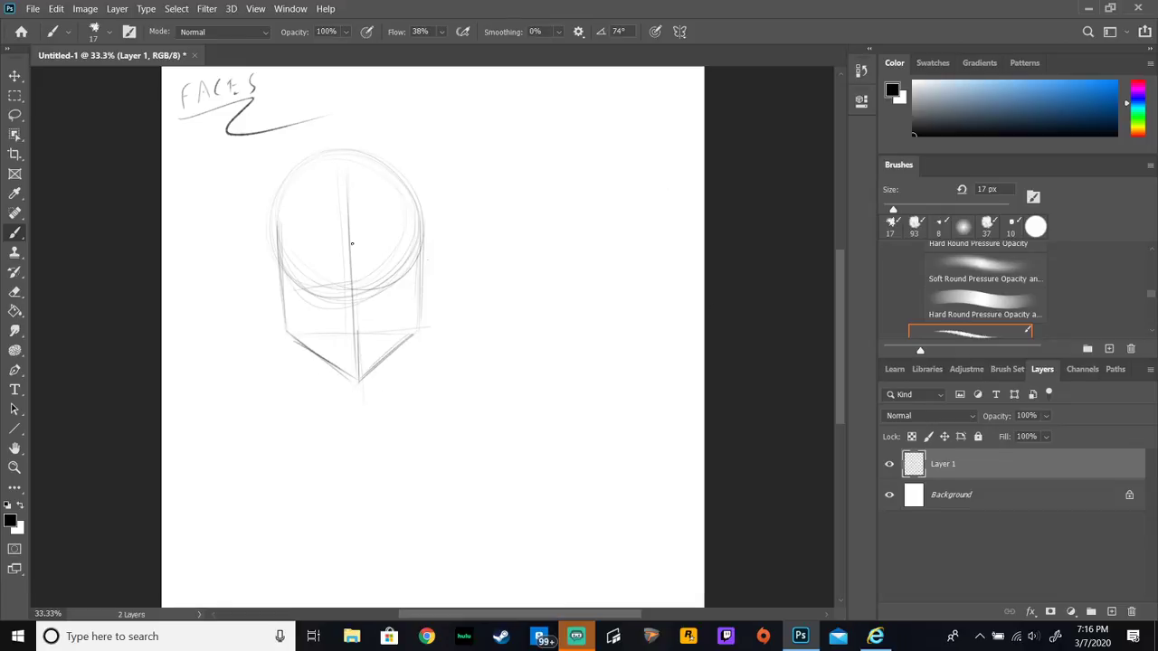
{"action": "left_click", "coordinate": [52, 10]}
{"action": "left_click", "coordinate": [76, 10]}
{"action": "left_click", "coordinate": [57, 10]}
{"action": "left_click", "coordinate": [70, 23]}
Step: Sketch a narrow vertical ellipse along each side of the head
{"action": "left_click_drag", "start_coordinate": [283, 227], "coordinate": [286, 280]}
{"action": "left_click_drag", "start_coordinate": [277, 190], "coordinate": [275, 269]}
{"action": "left_click_drag", "start_coordinate": [420, 218], "coordinate": [414, 271]}
{"action": "left_click_drag", "start_coordinate": [418, 185], "coordinate": [421, 271]}
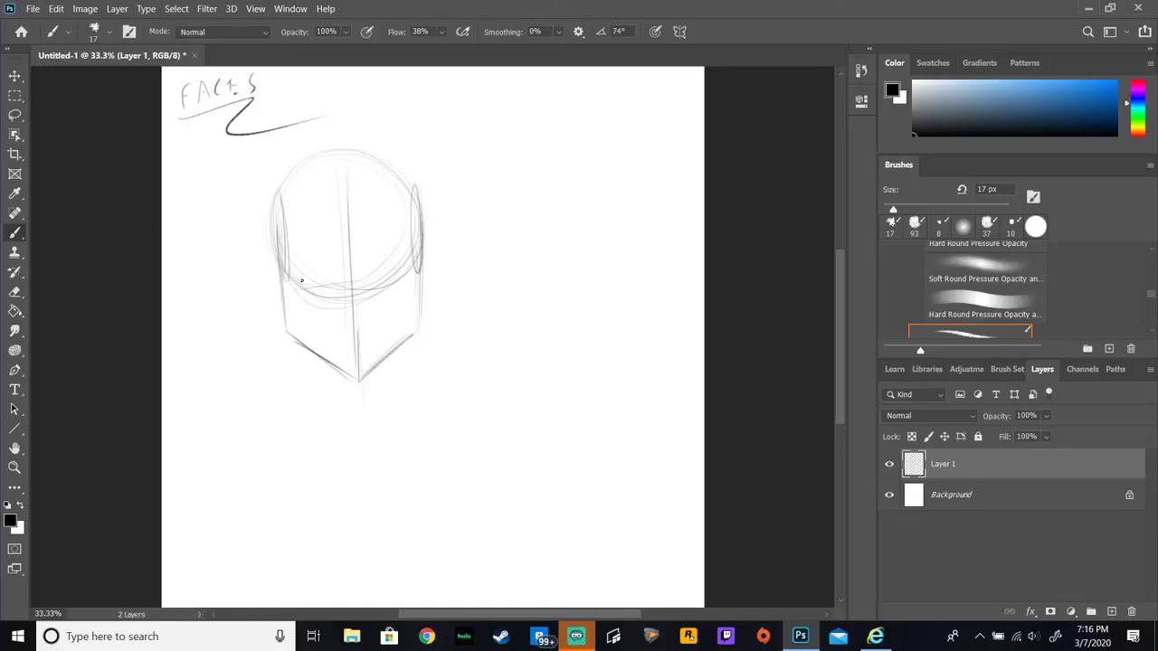
Step: Sketch horizontal guidelines for the eyes and nose base across the face and a short mouth line above the chin
{"action": "left_click_drag", "start_coordinate": [281, 277], "coordinate": [430, 277]}
{"action": "left_click_drag", "start_coordinate": [281, 263], "coordinate": [419, 256]}
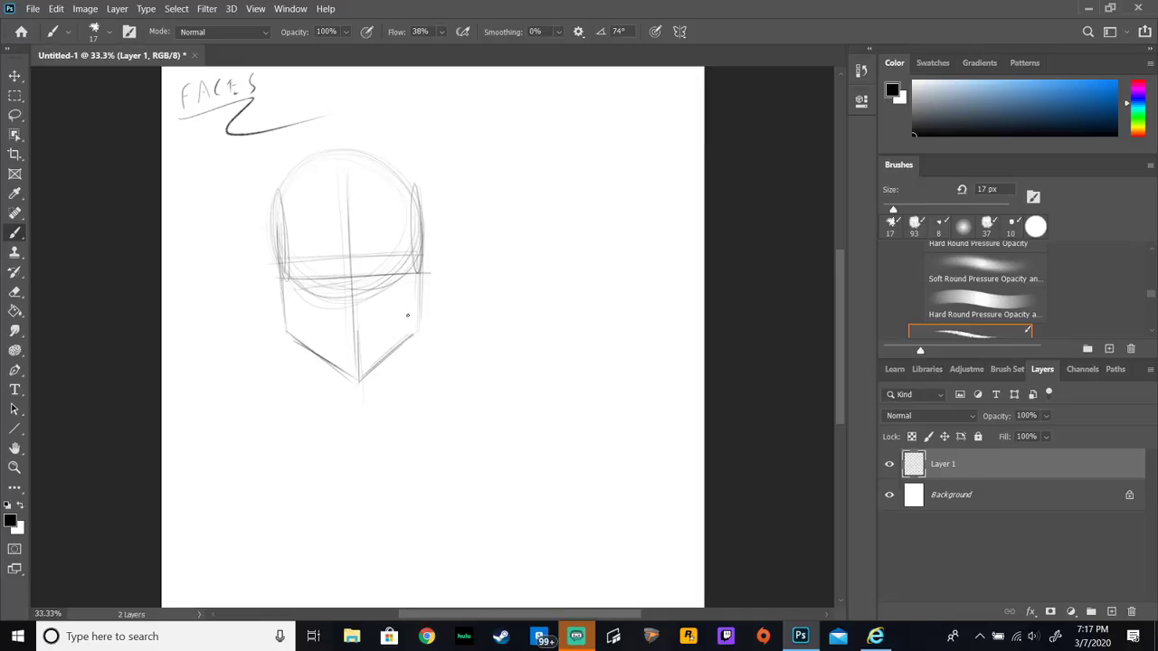
{"action": "mouse_move", "coordinate": [353, 314]}
{"action": "left_mouse_down"}
{"action": "mouse_move", "coordinate": [422, 316]}
{"action": "mouse_move", "coordinate": [254, 324]}
{"action": "mouse_move", "coordinate": [519, 321]}
{"action": "left_mouse_up"}
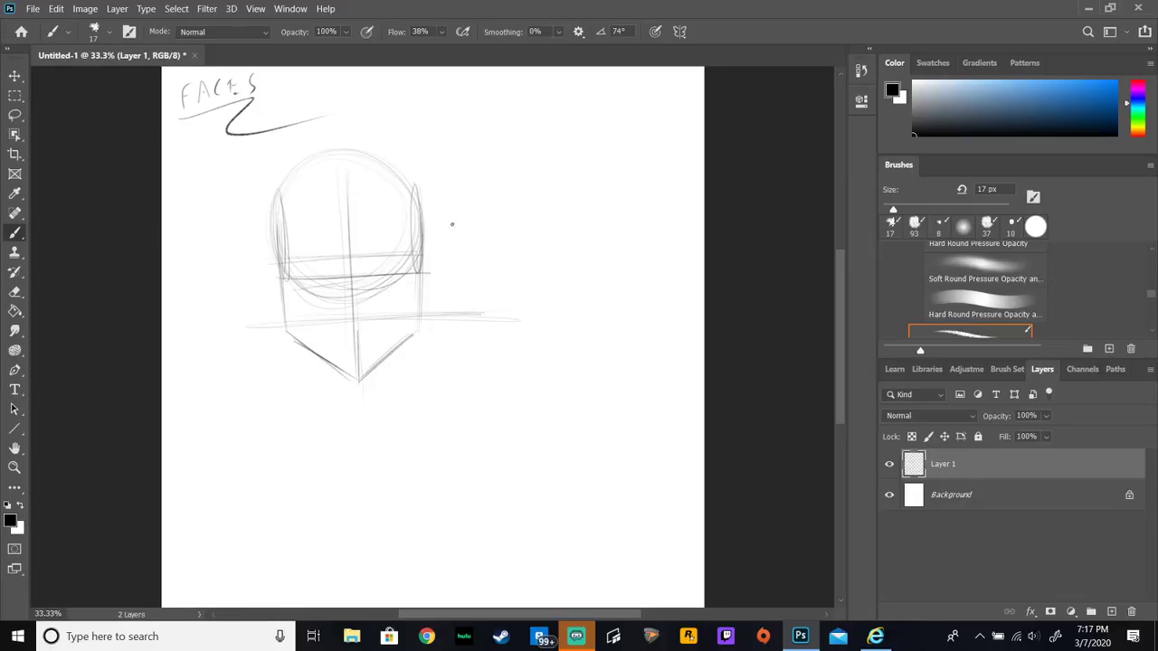
{"action": "left_click_drag", "start_coordinate": [354, 336], "coordinate": [338, 339]}
{"action": "key", "text": "ctrl+z"}
Step: Sketch the neck with V-shaped lines below the jaw and sloping shoulders on both sides
{"action": "left_click_drag", "start_coordinate": [313, 360], "coordinate": [353, 472]}
{"action": "left_click_drag", "start_coordinate": [393, 364], "coordinate": [369, 463]}
{"action": "mouse_move", "coordinate": [319, 380]}
{"action": "left_mouse_down"}
{"action": "mouse_move", "coordinate": [273, 419]}
{"action": "mouse_move", "coordinate": [246, 415]}
{"action": "mouse_move", "coordinate": [225, 459]}
{"action": "left_mouse_up"}
{"action": "left_click_drag", "start_coordinate": [255, 417], "coordinate": [232, 435]}
{"action": "mouse_move", "coordinate": [397, 387]}
{"action": "left_mouse_down"}
{"action": "mouse_move", "coordinate": [456, 414]}
{"action": "mouse_move", "coordinate": [439, 415]}
{"action": "mouse_move", "coordinate": [475, 416]}
{"action": "mouse_move", "coordinate": [498, 460]}
{"action": "left_mouse_up"}
{"action": "mouse_move", "coordinate": [399, 347]}
{"action": "left_mouse_down"}
{"action": "mouse_move", "coordinate": [406, 394]}
{"action": "mouse_move", "coordinate": [484, 416]}
{"action": "left_mouse_up"}
{"action": "left_click_drag", "start_coordinate": [472, 420], "coordinate": [496, 446]}
{"action": "mouse_move", "coordinate": [312, 359]}
{"action": "left_mouse_down"}
{"action": "mouse_move", "coordinate": [317, 387]}
{"action": "mouse_move", "coordinate": [304, 396]}
{"action": "left_mouse_up"}
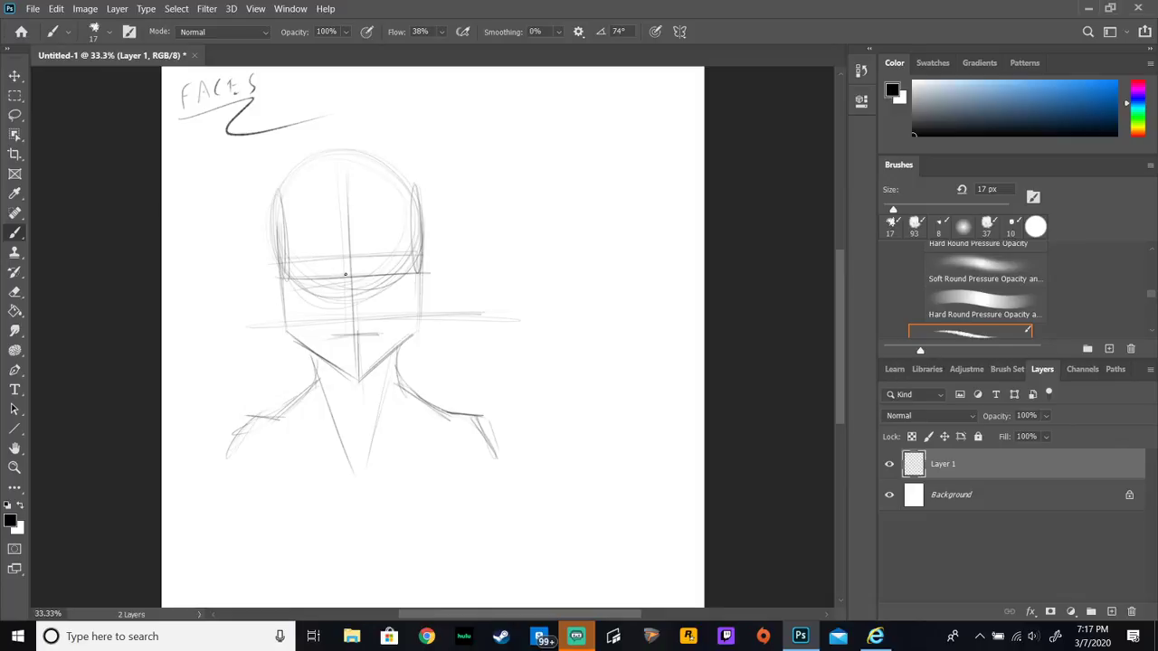
Step: Sketch angular diamond shapes for both eyes and a triangular nose between the eye line and mouth
{"action": "mouse_move", "coordinate": [324, 260]}
{"action": "left_mouse_down"}
{"action": "mouse_move", "coordinate": [348, 273]}
{"action": "mouse_move", "coordinate": [299, 275]}
{"action": "left_mouse_up"}
{"action": "left_click_drag", "start_coordinate": [349, 274], "coordinate": [380, 254]}
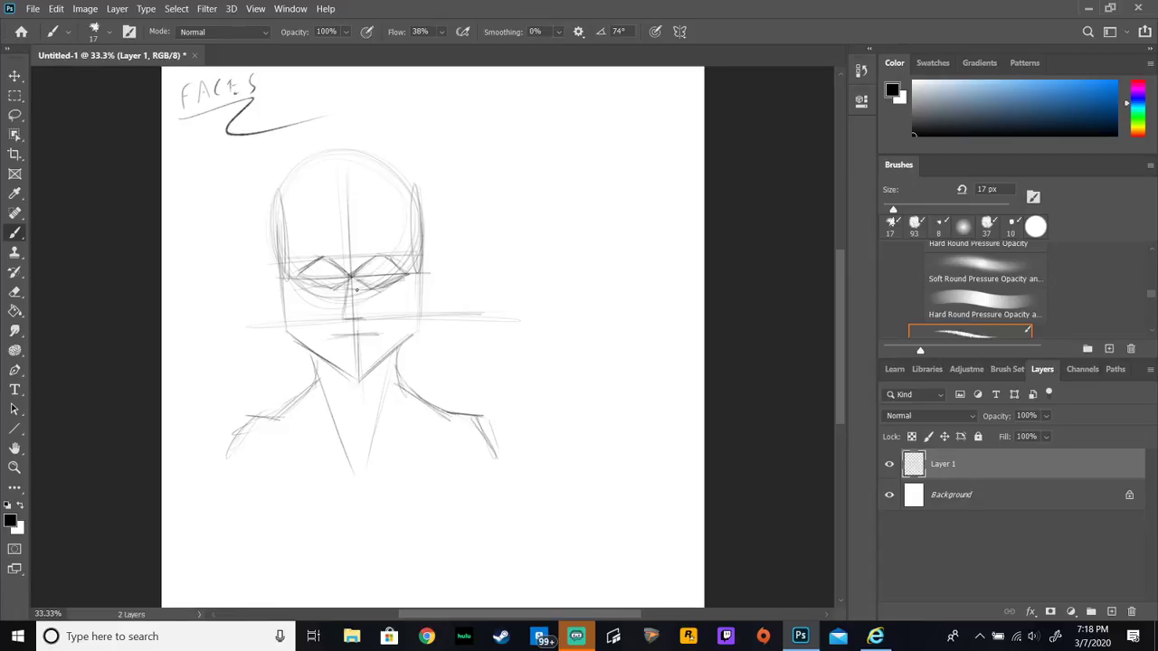
{"action": "mouse_move", "coordinate": [354, 292]}
{"action": "left_mouse_down"}
{"action": "mouse_move", "coordinate": [364, 314]}
{"action": "mouse_move", "coordinate": [344, 319]}
{"action": "mouse_move", "coordinate": [373, 333]}
{"action": "mouse_move", "coordinate": [348, 288]}
{"action": "left_mouse_up"}
Step: Set the brush to 24 px and draw a curved brow and a detailed eye with pupil over the right-hand eye guide
{"action": "key", "text": "ctrl+plus"}
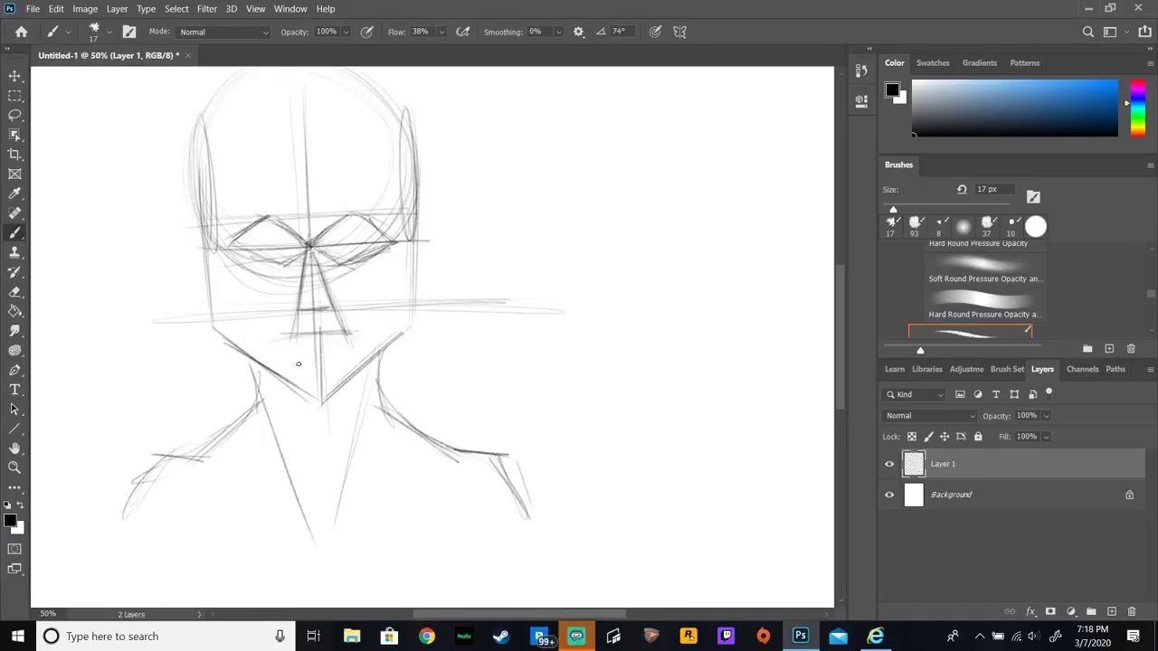
{"action": "key", "text": "bracketright"}
{"action": "mouse_move", "coordinate": [352, 209]}
{"action": "left_mouse_down"}
{"action": "mouse_move", "coordinate": [317, 214]}
{"action": "mouse_move", "coordinate": [377, 217]}
{"action": "mouse_move", "coordinate": [338, 207]}
{"action": "left_mouse_up"}
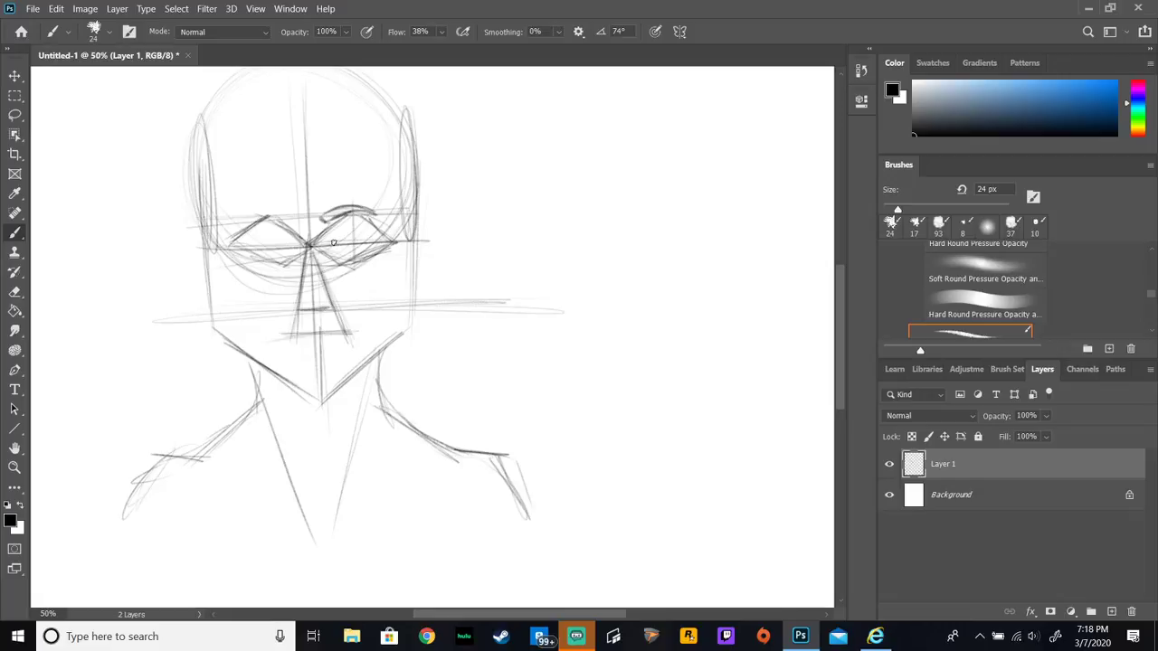
{"action": "mouse_move", "coordinate": [332, 243]}
{"action": "left_mouse_down"}
{"action": "mouse_move", "coordinate": [351, 233]}
{"action": "mouse_move", "coordinate": [372, 242]}
{"action": "mouse_move", "coordinate": [345, 237]}
{"action": "mouse_move", "coordinate": [358, 243]}
{"action": "left_mouse_up"}
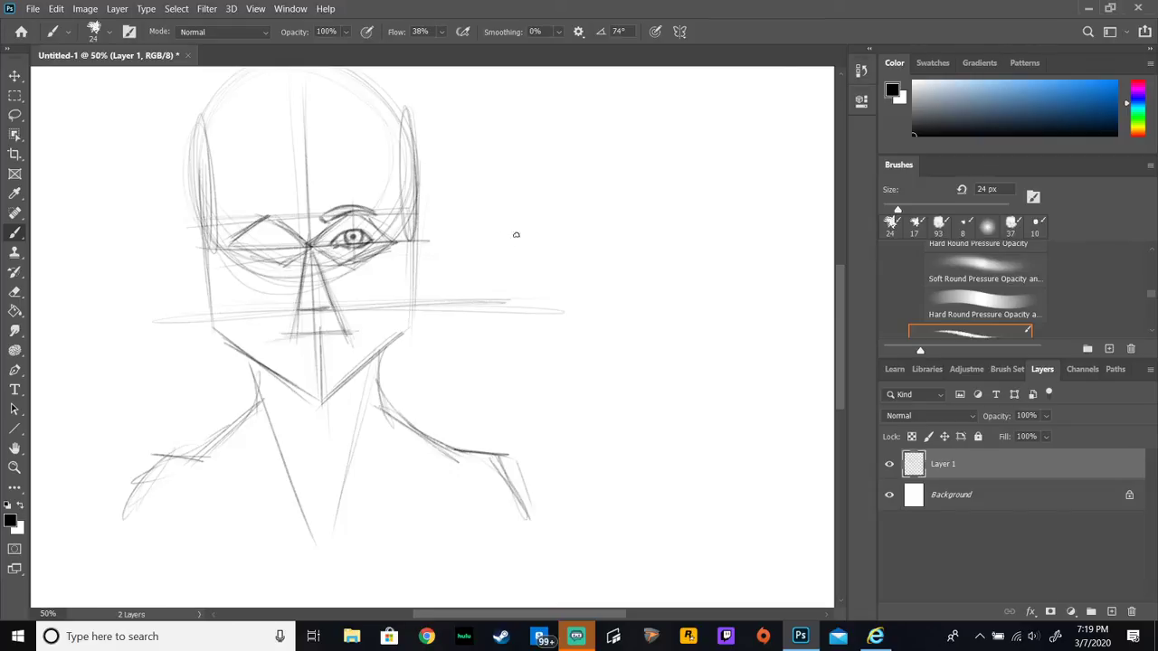
Step: Sketch a large almond-shaped eye outline in the empty space beside the head
{"action": "mouse_move", "coordinate": [515, 230]}
{"action": "left_mouse_down"}
{"action": "mouse_move", "coordinate": [571, 177]}
{"action": "mouse_move", "coordinate": [685, 153]}
{"action": "left_mouse_up"}
{"action": "mouse_move", "coordinate": [586, 155]}
{"action": "left_mouse_down"}
{"action": "mouse_move", "coordinate": [732, 169]}
{"action": "mouse_move", "coordinate": [755, 184]}
{"action": "mouse_move", "coordinate": [688, 284]}
{"action": "left_mouse_up"}
{"action": "mouse_move", "coordinate": [752, 226]}
{"action": "left_mouse_down"}
{"action": "mouse_move", "coordinate": [612, 304]}
{"action": "mouse_move", "coordinate": [494, 246]}
{"action": "left_mouse_up"}
{"action": "mouse_move", "coordinate": [679, 286]}
{"action": "left_mouse_down"}
{"action": "mouse_move", "coordinate": [513, 264]}
{"action": "mouse_move", "coordinate": [747, 234]}
{"action": "left_mouse_up"}
{"action": "mouse_move", "coordinate": [503, 253]}
{"action": "left_mouse_down"}
{"action": "mouse_move", "coordinate": [724, 176]}
{"action": "mouse_move", "coordinate": [767, 213]}
{"action": "mouse_move", "coordinate": [720, 288]}
{"action": "left_mouse_up"}
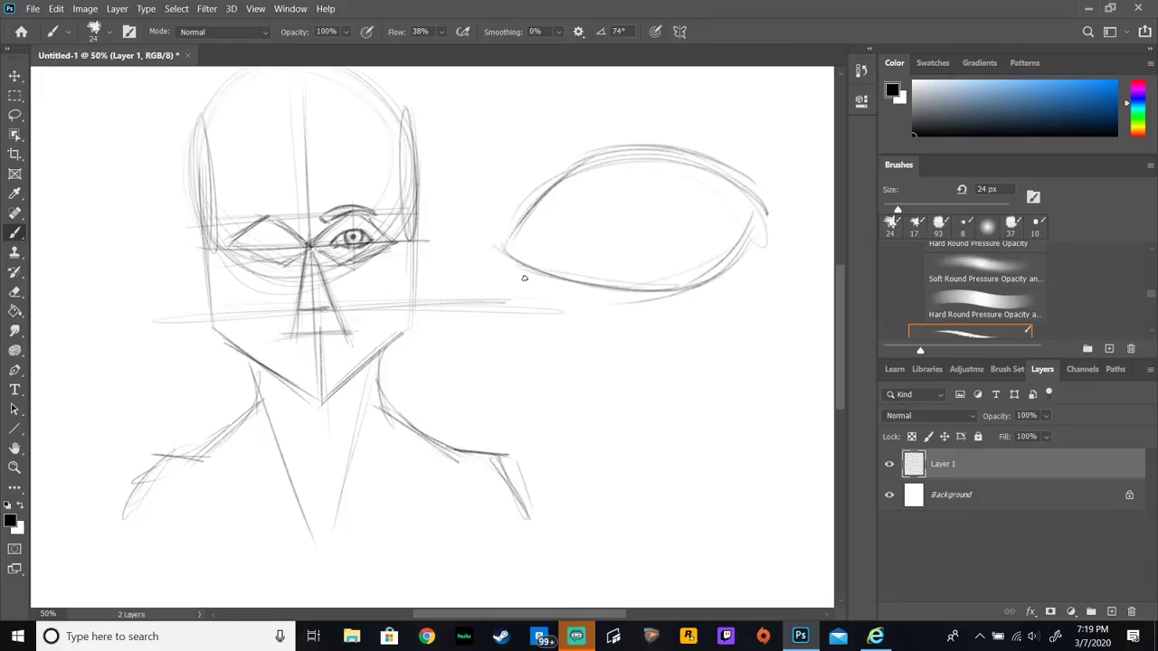
Step: Darken the large eye's upper and lower lids, shape the pointed tear duct, and add short lines inside both corners
{"action": "mouse_move", "coordinate": [532, 210]}
{"action": "left_mouse_down"}
{"action": "mouse_move", "coordinate": [504, 254]}
{"action": "mouse_move", "coordinate": [563, 172]}
{"action": "left_mouse_up"}
{"action": "left_click_drag", "start_coordinate": [502, 253], "coordinate": [575, 162]}
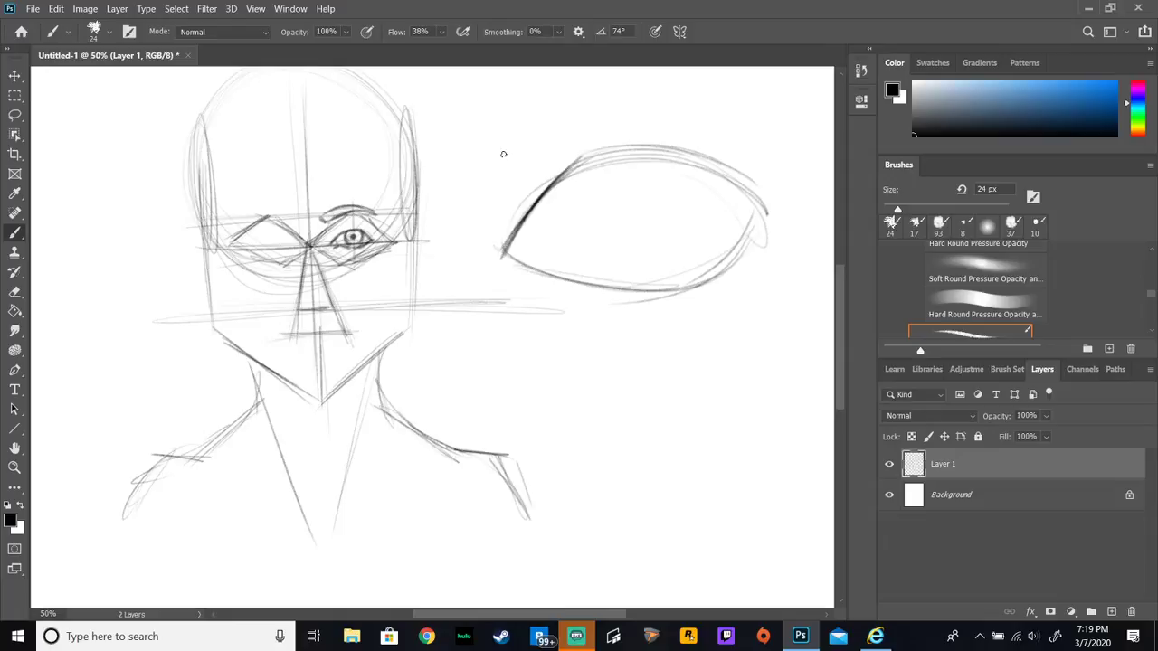
{"action": "left_click_drag", "start_coordinate": [572, 164], "coordinate": [711, 155]}
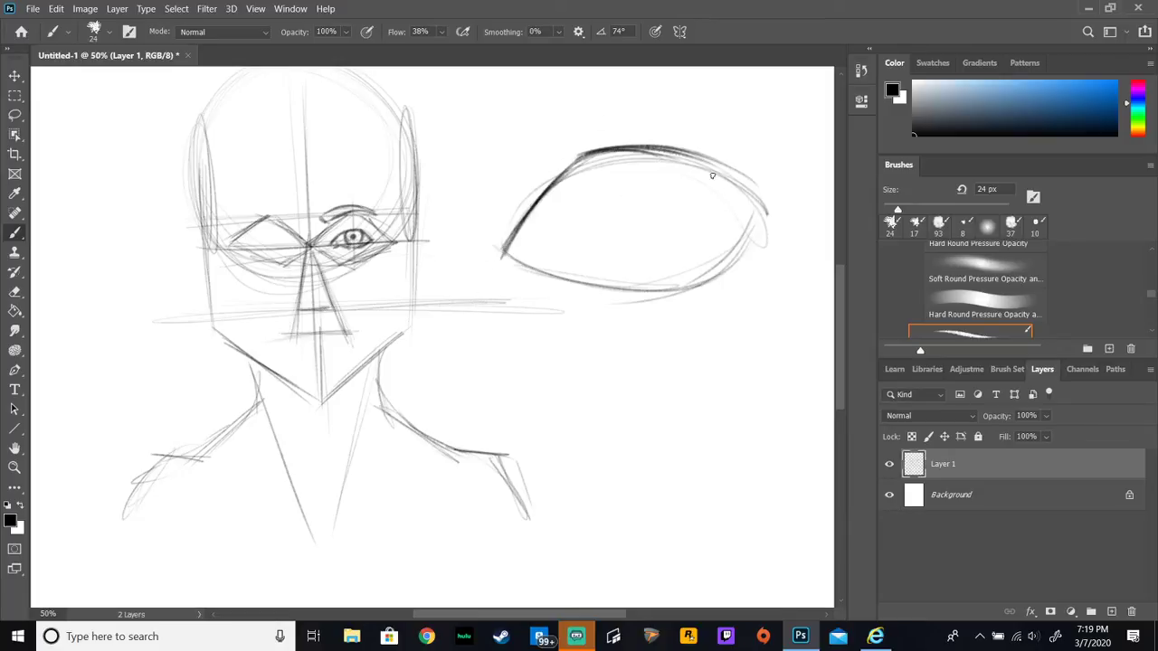
{"action": "mouse_move", "coordinate": [691, 158]}
{"action": "left_mouse_down"}
{"action": "mouse_move", "coordinate": [760, 188]}
{"action": "mouse_move", "coordinate": [777, 211]}
{"action": "mouse_move", "coordinate": [710, 163]}
{"action": "left_mouse_up"}
{"action": "left_click_drag", "start_coordinate": [512, 262], "coordinate": [534, 258]}
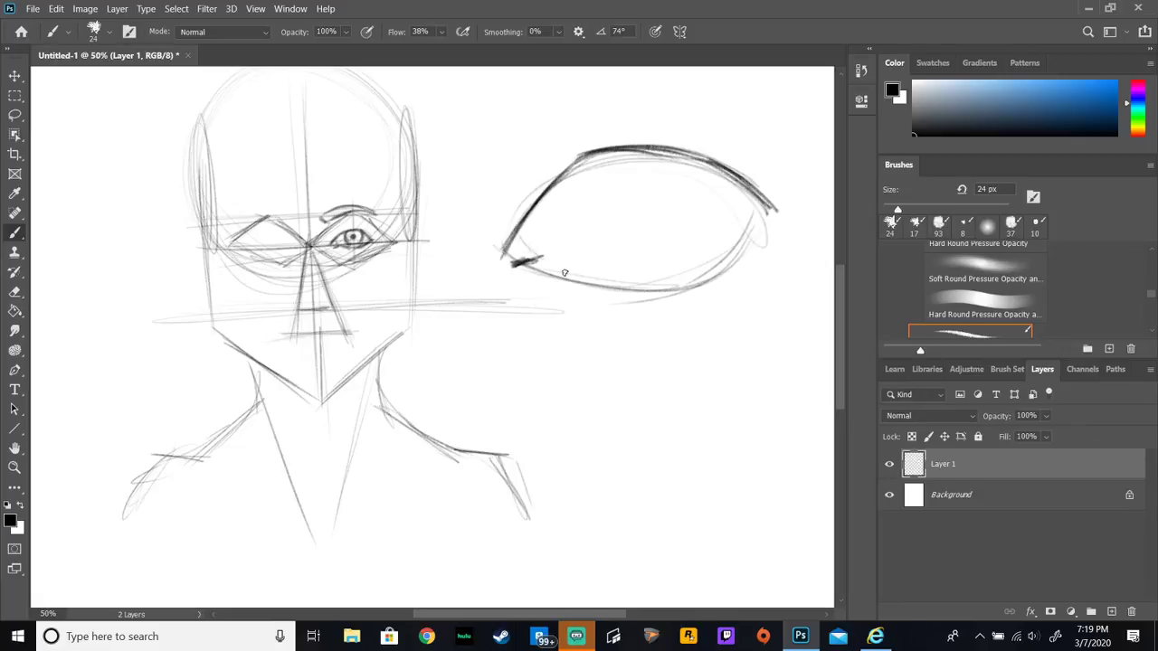
{"action": "left_click_drag", "start_coordinate": [541, 257], "coordinate": [589, 284]}
{"action": "mouse_move", "coordinate": [588, 284]}
{"action": "left_mouse_down"}
{"action": "mouse_move", "coordinate": [687, 281]}
{"action": "mouse_move", "coordinate": [639, 287]}
{"action": "mouse_move", "coordinate": [669, 284]}
{"action": "mouse_move", "coordinate": [718, 266]}
{"action": "mouse_move", "coordinate": [703, 276]}
{"action": "mouse_move", "coordinate": [754, 218]}
{"action": "left_mouse_up"}
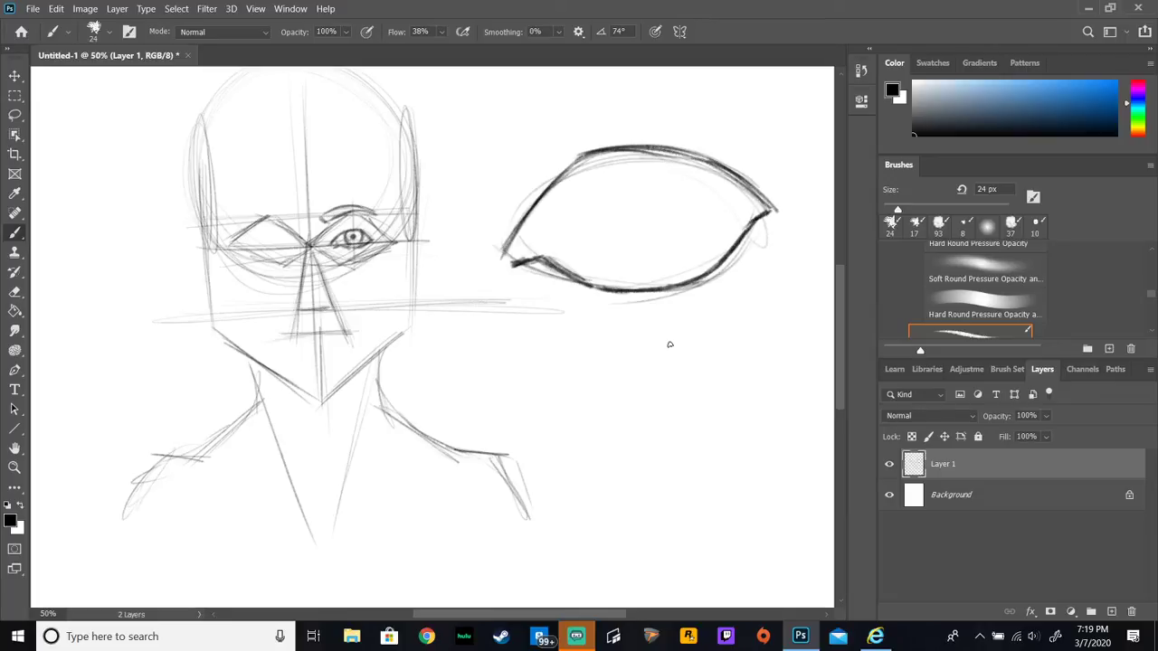
{"action": "mouse_move", "coordinate": [526, 233]}
{"action": "left_mouse_down"}
{"action": "mouse_move", "coordinate": [544, 258]}
{"action": "mouse_move", "coordinate": [536, 252]}
{"action": "left_mouse_up"}
{"action": "left_click_drag", "start_coordinate": [747, 199], "coordinate": [739, 231]}
Step: Sketch a large circle overlapping the enlarged eye's lids, darken its sides, and draw a small round pupil inside
{"action": "mouse_move", "coordinate": [675, 136]}
{"action": "left_mouse_down"}
{"action": "mouse_move", "coordinate": [720, 273]}
{"action": "mouse_move", "coordinate": [636, 303]}
{"action": "mouse_move", "coordinate": [584, 292]}
{"action": "mouse_move", "coordinate": [557, 225]}
{"action": "mouse_move", "coordinate": [625, 134]}
{"action": "mouse_move", "coordinate": [566, 240]}
{"action": "mouse_move", "coordinate": [620, 305]}
{"action": "mouse_move", "coordinate": [703, 106]}
{"action": "left_mouse_up"}
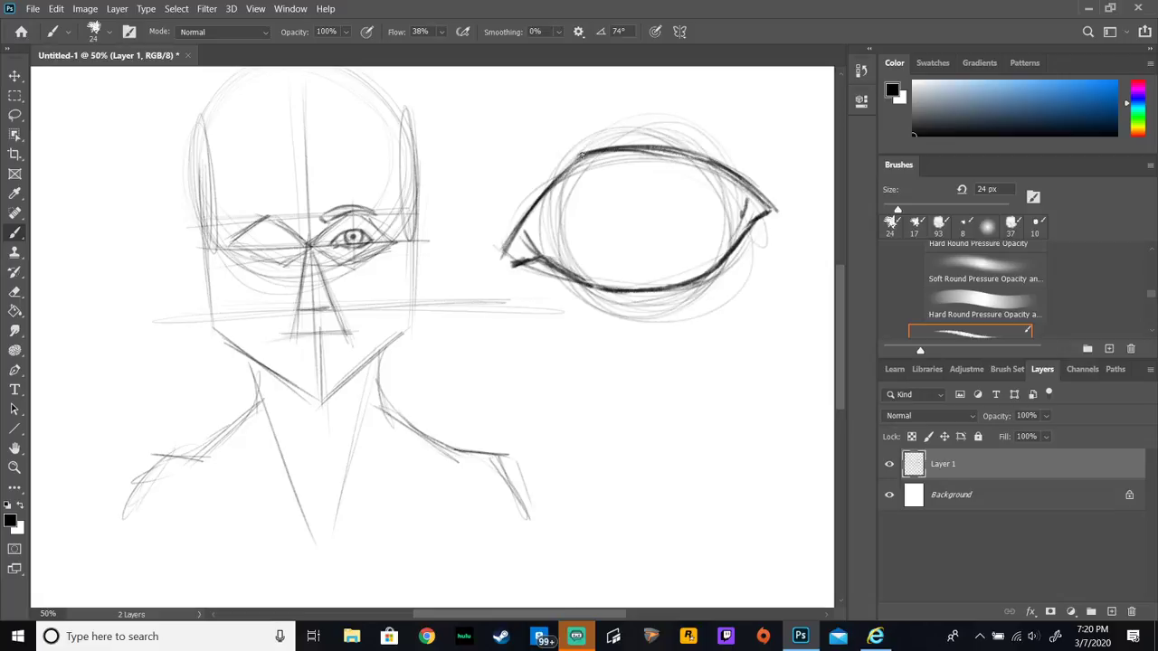
{"action": "mouse_move", "coordinate": [594, 142]}
{"action": "left_mouse_down"}
{"action": "mouse_move", "coordinate": [677, 142]}
{"action": "mouse_move", "coordinate": [610, 138]}
{"action": "left_mouse_up"}
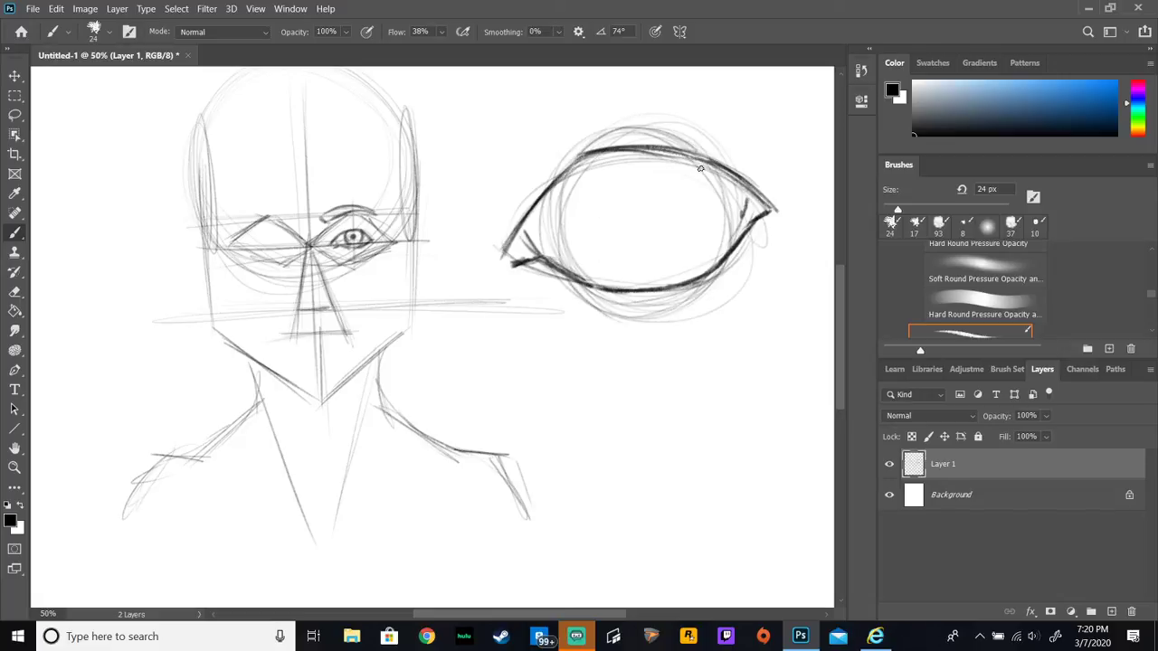
{"action": "mouse_move", "coordinate": [566, 263]}
{"action": "left_mouse_down"}
{"action": "mouse_move", "coordinate": [557, 176]}
{"action": "mouse_move", "coordinate": [579, 276]}
{"action": "left_mouse_up"}
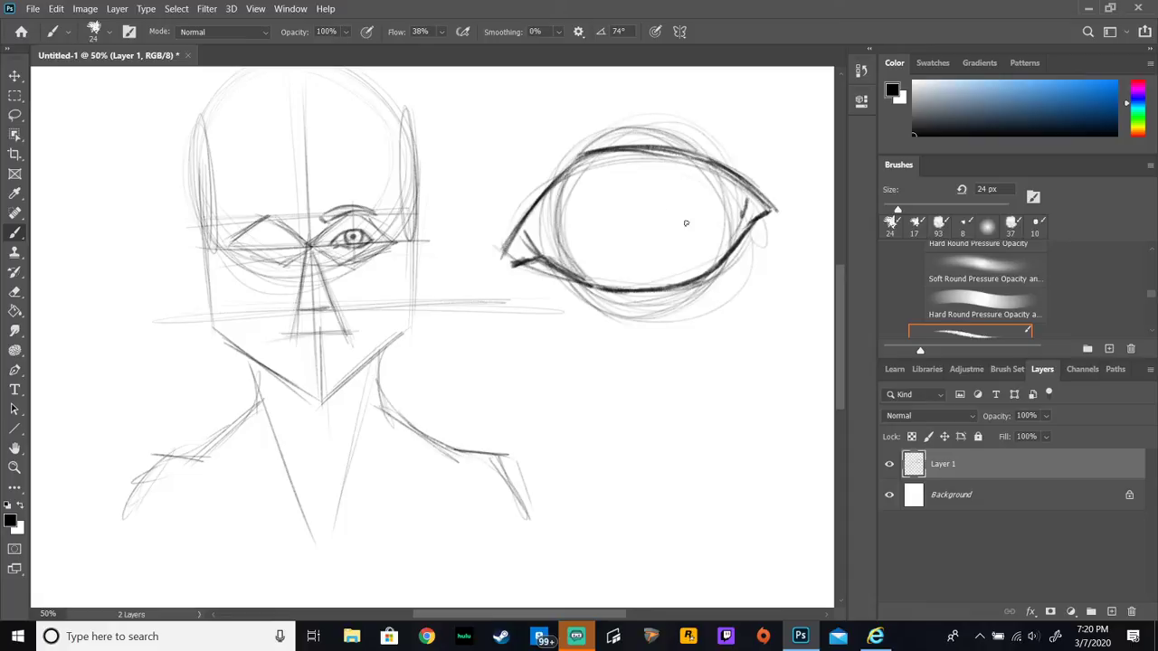
{"action": "mouse_move", "coordinate": [715, 211]}
{"action": "left_mouse_down"}
{"action": "mouse_move", "coordinate": [721, 184]}
{"action": "mouse_move", "coordinate": [705, 258]}
{"action": "left_mouse_up"}
{"action": "mouse_move", "coordinate": [664, 220]}
{"action": "left_mouse_down"}
{"action": "mouse_move", "coordinate": [644, 231]}
{"action": "mouse_move", "coordinate": [627, 210]}
{"action": "mouse_move", "coordinate": [666, 216]}
{"action": "left_mouse_up"}
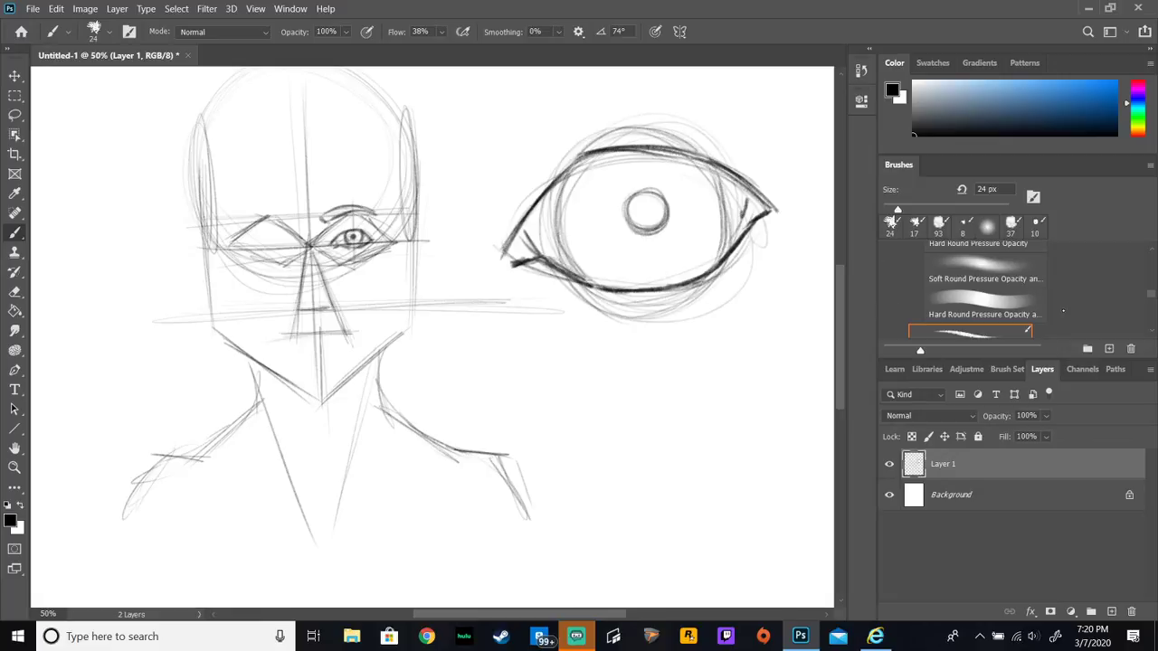
Step: Erase the large construction circle around the enlarged eye's lids and the small pupil circle inside it
{"action": "left_click", "coordinate": [14, 291]}
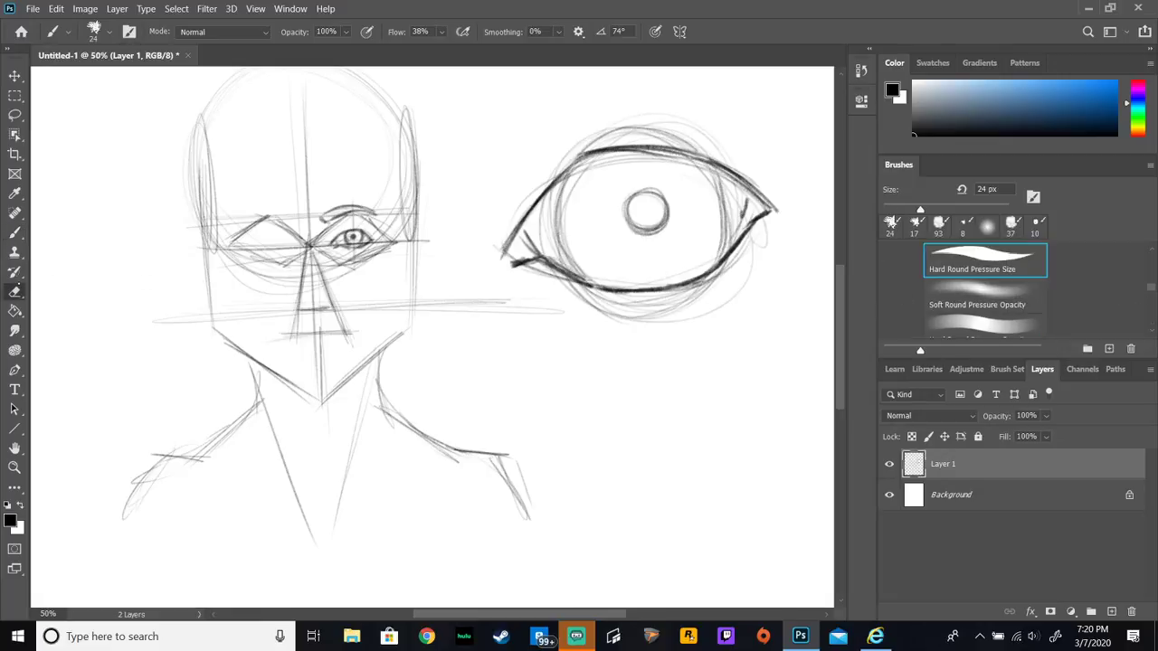
{"action": "mouse_move", "coordinate": [680, 116]}
{"action": "left_mouse_down"}
{"action": "mouse_move", "coordinate": [715, 149]}
{"action": "mouse_move", "coordinate": [610, 128]}
{"action": "left_mouse_up"}
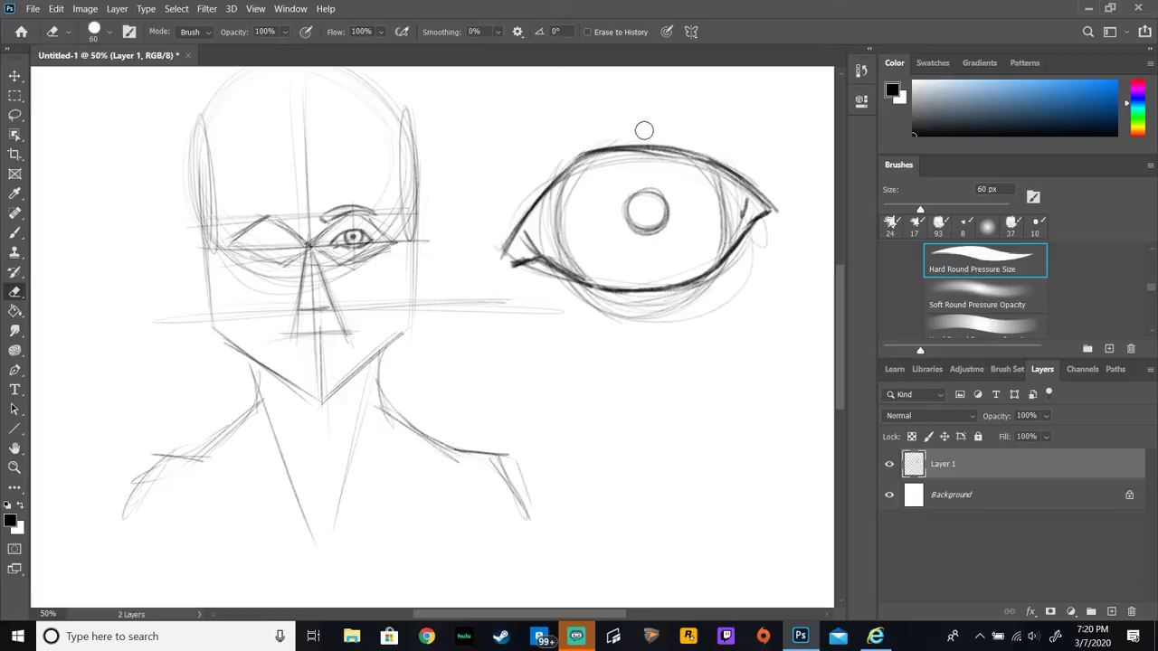
{"action": "mouse_move", "coordinate": [715, 320]}
{"action": "left_mouse_down"}
{"action": "mouse_move", "coordinate": [737, 298]}
{"action": "mouse_move", "coordinate": [585, 316]}
{"action": "mouse_move", "coordinate": [639, 324]}
{"action": "mouse_move", "coordinate": [608, 344]}
{"action": "mouse_move", "coordinate": [709, 296]}
{"action": "mouse_move", "coordinate": [692, 313]}
{"action": "mouse_move", "coordinate": [560, 301]}
{"action": "mouse_move", "coordinate": [627, 301]}
{"action": "mouse_move", "coordinate": [629, 265]}
{"action": "mouse_move", "coordinate": [599, 223]}
{"action": "mouse_move", "coordinate": [584, 227]}
{"action": "mouse_move", "coordinate": [609, 190]}
{"action": "mouse_move", "coordinate": [576, 198]}
{"action": "mouse_move", "coordinate": [578, 179]}
{"action": "mouse_move", "coordinate": [592, 169]}
{"action": "mouse_move", "coordinate": [562, 221]}
{"action": "mouse_move", "coordinate": [574, 261]}
{"action": "mouse_move", "coordinate": [636, 210]}
{"action": "mouse_move", "coordinate": [639, 221]}
{"action": "mouse_move", "coordinate": [714, 229]}
{"action": "mouse_move", "coordinate": [703, 184]}
{"action": "mouse_move", "coordinate": [659, 179]}
{"action": "left_mouse_up"}
Step: Redraw the erased parts of the enlarged eye's upper and lower lids and re-mark both corners with the pencil brush
{"action": "key", "text": "b"}
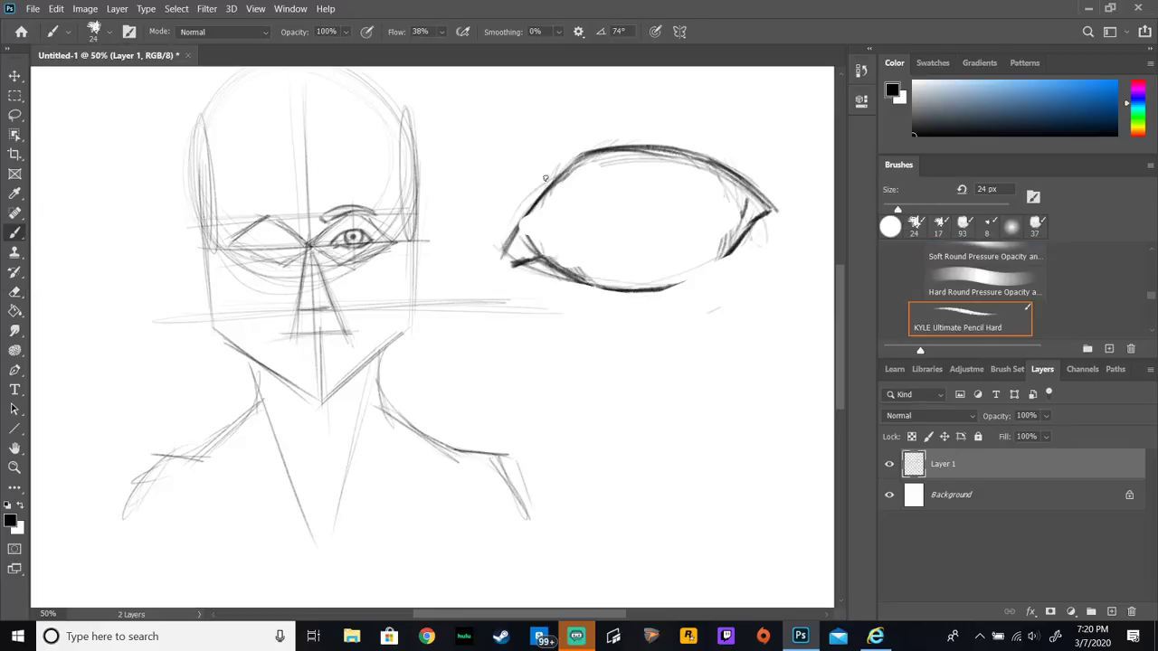
{"action": "mouse_move", "coordinate": [526, 219]}
{"action": "left_mouse_down"}
{"action": "mouse_move", "coordinate": [592, 154]}
{"action": "mouse_move", "coordinate": [520, 232]}
{"action": "mouse_move", "coordinate": [548, 272]}
{"action": "mouse_move", "coordinate": [634, 286]}
{"action": "mouse_move", "coordinate": [693, 275]}
{"action": "mouse_move", "coordinate": [738, 237]}
{"action": "left_mouse_up"}
{"action": "left_click_drag", "start_coordinate": [694, 277], "coordinate": [725, 259]}
{"action": "left_click_drag", "start_coordinate": [735, 194], "coordinate": [742, 231]}
Step: Draw a round iris tucked under the upper lid, with crossing centre lines, a filled pupil and small highlight shapes
{"action": "mouse_move", "coordinate": [593, 160]}
{"action": "left_mouse_down"}
{"action": "mouse_move", "coordinate": [678, 251]}
{"action": "mouse_move", "coordinate": [693, 226]}
{"action": "mouse_move", "coordinate": [665, 256]}
{"action": "mouse_move", "coordinate": [609, 160]}
{"action": "mouse_move", "coordinate": [624, 152]}
{"action": "mouse_move", "coordinate": [651, 271]}
{"action": "left_mouse_up"}
{"action": "mouse_move", "coordinate": [584, 233]}
{"action": "left_mouse_down"}
{"action": "mouse_move", "coordinate": [618, 152]}
{"action": "mouse_move", "coordinate": [584, 206]}
{"action": "mouse_move", "coordinate": [609, 164]}
{"action": "mouse_move", "coordinate": [601, 260]}
{"action": "mouse_move", "coordinate": [586, 195]}
{"action": "mouse_move", "coordinate": [638, 268]}
{"action": "left_mouse_up"}
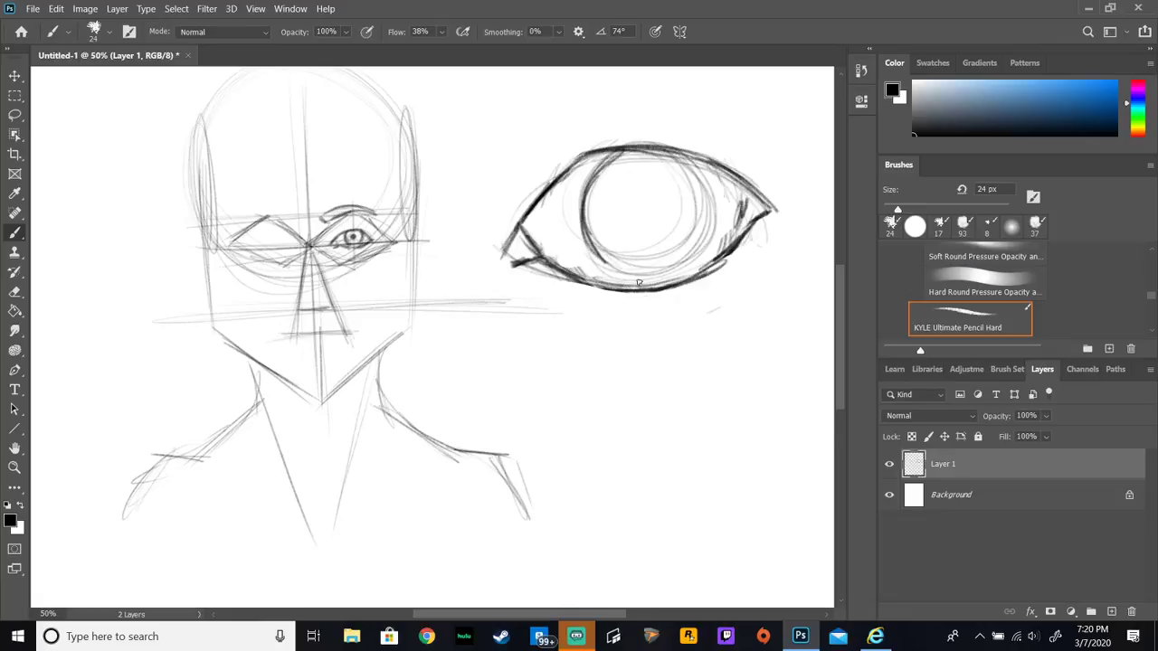
{"action": "mouse_move", "coordinate": [700, 172]}
{"action": "left_mouse_down"}
{"action": "mouse_move", "coordinate": [713, 226]}
{"action": "mouse_move", "coordinate": [714, 213]}
{"action": "mouse_move", "coordinate": [695, 259]}
{"action": "mouse_move", "coordinate": [653, 275]}
{"action": "mouse_move", "coordinate": [597, 257]}
{"action": "left_mouse_up"}
{"action": "mouse_move", "coordinate": [651, 154]}
{"action": "left_mouse_down"}
{"action": "mouse_move", "coordinate": [651, 272]}
{"action": "mouse_move", "coordinate": [646, 263]}
{"action": "left_mouse_up"}
{"action": "mouse_move", "coordinate": [587, 209]}
{"action": "left_mouse_down"}
{"action": "mouse_move", "coordinate": [662, 203]}
{"action": "mouse_move", "coordinate": [648, 224]}
{"action": "mouse_move", "coordinate": [664, 216]}
{"action": "mouse_move", "coordinate": [642, 220]}
{"action": "mouse_move", "coordinate": [646, 198]}
{"action": "mouse_move", "coordinate": [712, 219]}
{"action": "left_mouse_up"}
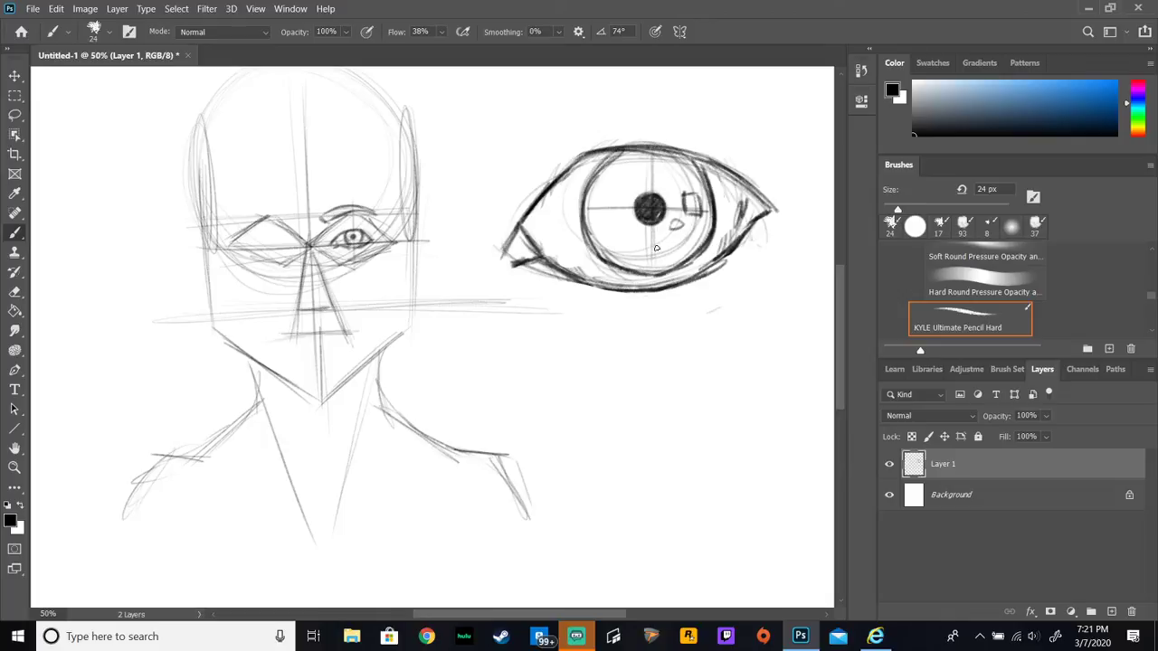
Step: Add a star-shaped highlight to the iris and shade around it with radial strokes, darkest under the upper lid
{"action": "mouse_move", "coordinate": [614, 176]}
{"action": "left_mouse_down"}
{"action": "mouse_move", "coordinate": [608, 188]}
{"action": "mouse_move", "coordinate": [629, 182]}
{"action": "mouse_move", "coordinate": [613, 206]}
{"action": "mouse_move", "coordinate": [631, 190]}
{"action": "mouse_move", "coordinate": [608, 194]}
{"action": "mouse_move", "coordinate": [685, 199]}
{"action": "left_mouse_up"}
{"action": "left_click_drag", "start_coordinate": [583, 205], "coordinate": [646, 197]}
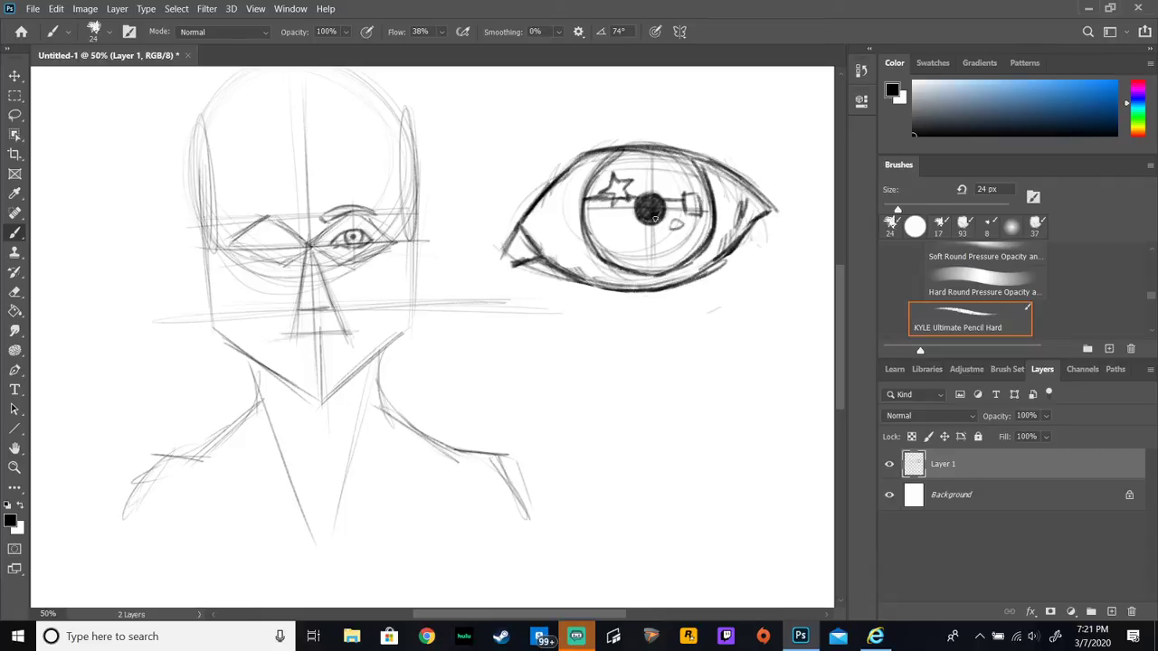
{"action": "mouse_move", "coordinate": [613, 158]}
{"action": "left_mouse_down"}
{"action": "mouse_move", "coordinate": [597, 183]}
{"action": "mouse_move", "coordinate": [630, 152]}
{"action": "mouse_move", "coordinate": [655, 178]}
{"action": "mouse_move", "coordinate": [666, 156]}
{"action": "mouse_move", "coordinate": [675, 181]}
{"action": "mouse_move", "coordinate": [683, 169]}
{"action": "mouse_move", "coordinate": [704, 194]}
{"action": "left_mouse_up"}
{"action": "mouse_move", "coordinate": [589, 199]}
{"action": "left_mouse_down"}
{"action": "mouse_move", "coordinate": [634, 249]}
{"action": "mouse_move", "coordinate": [674, 199]}
{"action": "mouse_move", "coordinate": [708, 220]}
{"action": "mouse_move", "coordinate": [703, 199]}
{"action": "mouse_move", "coordinate": [662, 263]}
{"action": "mouse_move", "coordinate": [621, 261]}
{"action": "mouse_move", "coordinate": [630, 231]}
{"action": "mouse_move", "coordinate": [618, 223]}
{"action": "mouse_move", "coordinate": [639, 233]}
{"action": "mouse_move", "coordinate": [644, 259]}
{"action": "mouse_move", "coordinate": [664, 255]}
{"action": "mouse_move", "coordinate": [676, 223]}
{"action": "mouse_move", "coordinate": [624, 208]}
{"action": "mouse_move", "coordinate": [610, 249]}
{"action": "mouse_move", "coordinate": [704, 225]}
{"action": "mouse_move", "coordinate": [631, 250]}
{"action": "mouse_move", "coordinate": [594, 217]}
{"action": "left_mouse_up"}
{"action": "mouse_move", "coordinate": [632, 148]}
{"action": "left_mouse_down"}
{"action": "mouse_move", "coordinate": [661, 146]}
{"action": "mouse_move", "coordinate": [686, 172]}
{"action": "mouse_move", "coordinate": [603, 163]}
{"action": "left_mouse_up"}
{"action": "mouse_move", "coordinate": [645, 197]}
{"action": "left_mouse_down"}
{"action": "mouse_move", "coordinate": [633, 165]}
{"action": "mouse_move", "coordinate": [661, 195]}
{"action": "mouse_move", "coordinate": [668, 186]}
{"action": "left_mouse_up"}
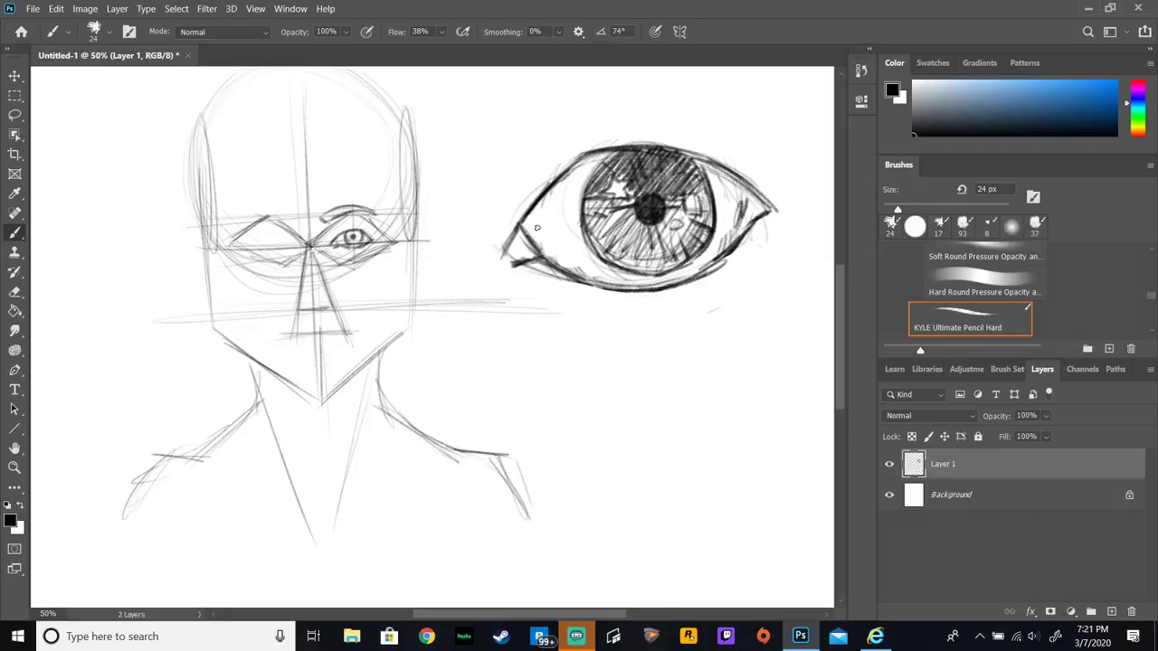
Step: Hatch shading into the enlarged eye's tear duct, outer corner and the white beneath the upper lid
{"action": "mouse_move", "coordinate": [516, 251]}
{"action": "left_mouse_down"}
{"action": "mouse_move", "coordinate": [522, 241]}
{"action": "mouse_move", "coordinate": [526, 253]}
{"action": "left_mouse_up"}
{"action": "left_click_drag", "start_coordinate": [746, 225], "coordinate": [766, 208]}
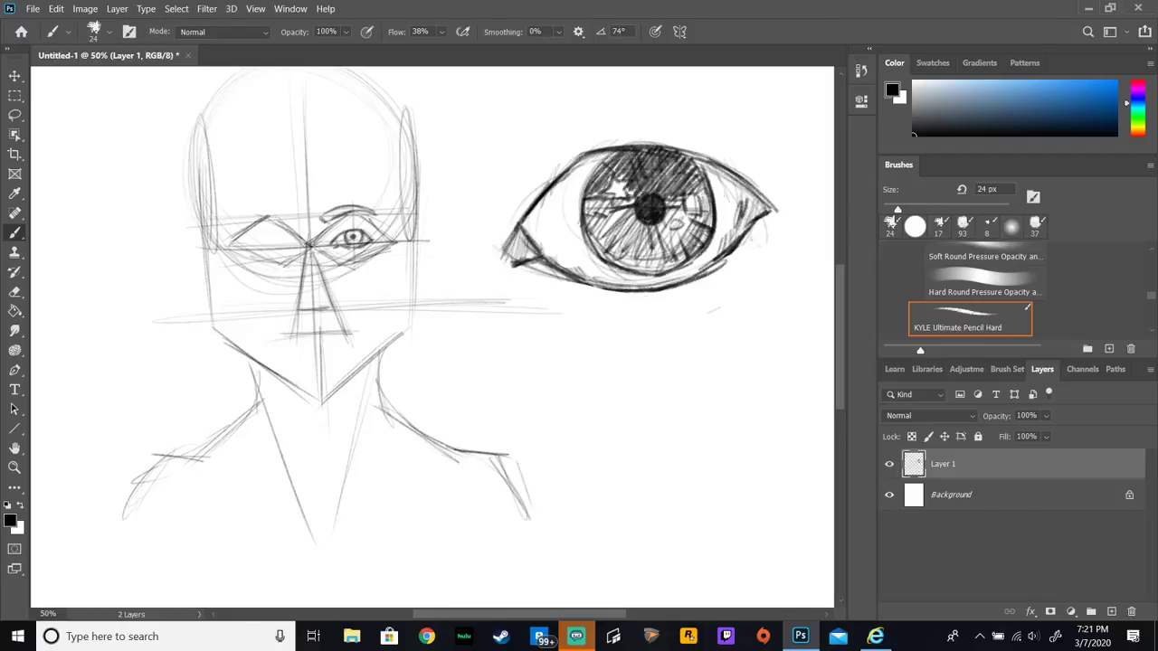
{"action": "mouse_move", "coordinate": [538, 237]}
{"action": "left_mouse_down"}
{"action": "mouse_move", "coordinate": [555, 178]}
{"action": "mouse_move", "coordinate": [572, 190]}
{"action": "mouse_move", "coordinate": [579, 181]}
{"action": "mouse_move", "coordinate": [575, 200]}
{"action": "mouse_move", "coordinate": [579, 154]}
{"action": "mouse_move", "coordinate": [584, 172]}
{"action": "mouse_move", "coordinate": [590, 163]}
{"action": "left_mouse_up"}
{"action": "left_click_drag", "start_coordinate": [536, 258], "coordinate": [579, 181]}
{"action": "left_click_drag", "start_coordinate": [525, 232], "coordinate": [509, 265]}
{"action": "mouse_move", "coordinate": [747, 216]}
{"action": "left_mouse_down"}
{"action": "mouse_move", "coordinate": [774, 187]}
{"action": "mouse_move", "coordinate": [703, 168]}
{"action": "mouse_move", "coordinate": [712, 183]}
{"action": "mouse_move", "coordinate": [747, 195]}
{"action": "left_mouse_up"}
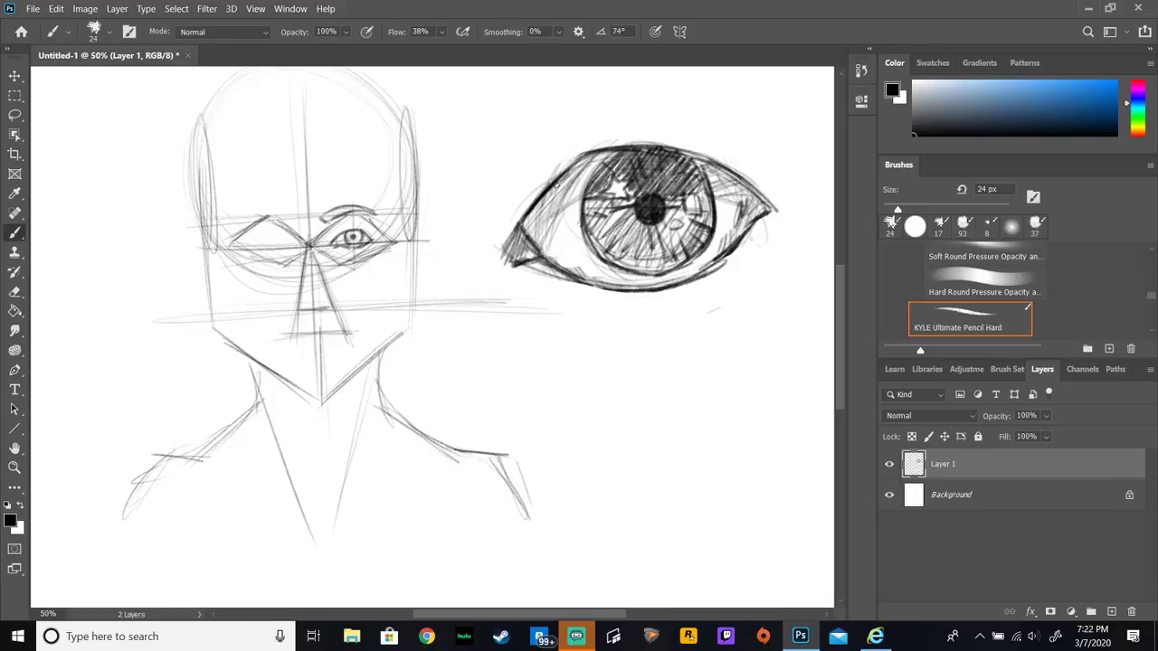
Step: Draw an eyelid crease above the enlarged eye and short fold lines beneath its lower lid
{"action": "mouse_move", "coordinate": [519, 215]}
{"action": "left_mouse_down"}
{"action": "mouse_move", "coordinate": [603, 124]}
{"action": "mouse_move", "coordinate": [546, 169]}
{"action": "mouse_move", "coordinate": [593, 127]}
{"action": "mouse_move", "coordinate": [686, 144]}
{"action": "left_mouse_up"}
{"action": "mouse_move", "coordinate": [604, 121]}
{"action": "left_mouse_down"}
{"action": "mouse_move", "coordinate": [686, 146]}
{"action": "mouse_move", "coordinate": [701, 142]}
{"action": "mouse_move", "coordinate": [619, 123]}
{"action": "mouse_move", "coordinate": [694, 134]}
{"action": "mouse_move", "coordinate": [776, 194]}
{"action": "left_mouse_up"}
{"action": "mouse_move", "coordinate": [556, 279]}
{"action": "left_mouse_down"}
{"action": "mouse_move", "coordinate": [655, 309]}
{"action": "mouse_move", "coordinate": [660, 298]}
{"action": "mouse_move", "coordinate": [621, 301]}
{"action": "mouse_move", "coordinate": [717, 273]}
{"action": "left_mouse_up"}
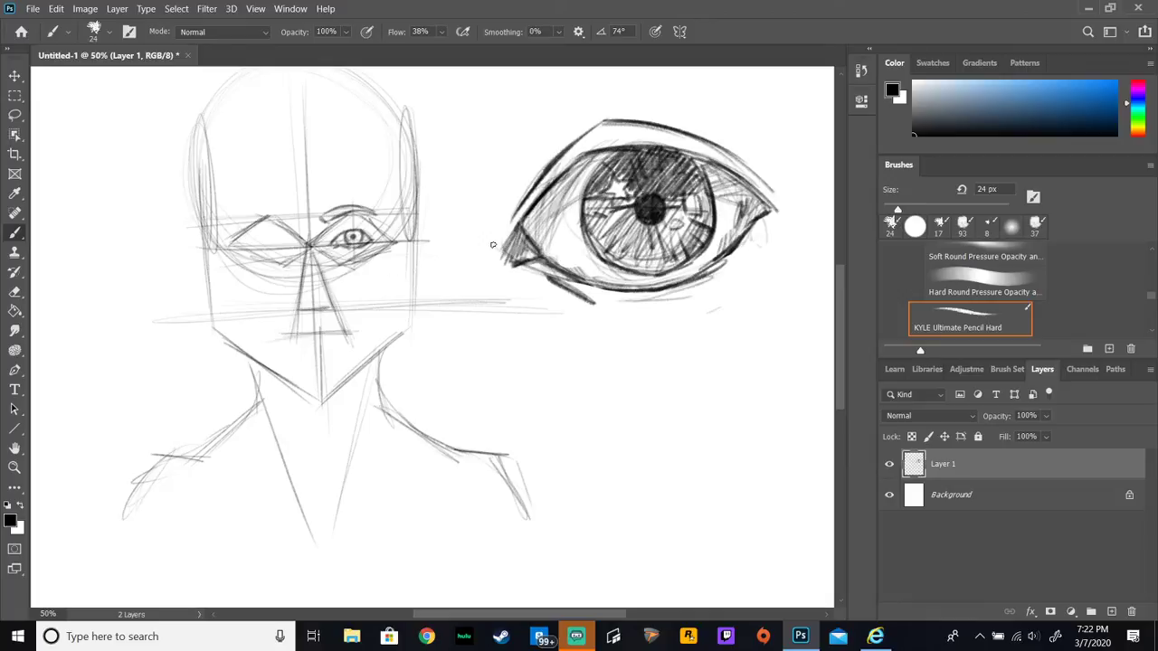
{"action": "left_click_drag", "start_coordinate": [615, 304], "coordinate": [714, 294]}
Step: Sketch a small eye with a thick winged outer corner below the enlarged eye, and thicken the enlarged eye's lid lines
{"action": "mouse_move", "coordinate": [621, 387]}
{"action": "left_mouse_down"}
{"action": "mouse_move", "coordinate": [665, 369]}
{"action": "mouse_move", "coordinate": [713, 383]}
{"action": "mouse_move", "coordinate": [723, 374]}
{"action": "mouse_move", "coordinate": [652, 370]}
{"action": "mouse_move", "coordinate": [703, 380]}
{"action": "mouse_move", "coordinate": [683, 369]}
{"action": "mouse_move", "coordinate": [624, 377]}
{"action": "left_mouse_up"}
{"action": "mouse_move", "coordinate": [690, 403]}
{"action": "left_mouse_down"}
{"action": "mouse_move", "coordinate": [697, 379]}
{"action": "mouse_move", "coordinate": [686, 404]}
{"action": "mouse_move", "coordinate": [705, 387]}
{"action": "mouse_move", "coordinate": [624, 401]}
{"action": "left_mouse_up"}
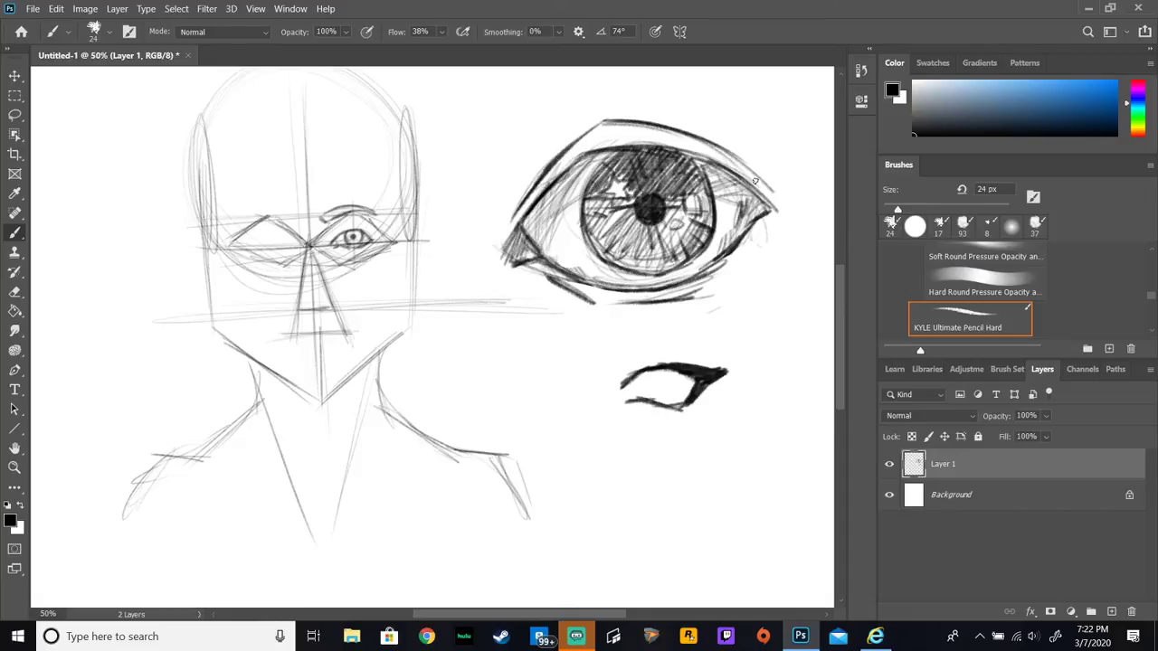
{"action": "mouse_move", "coordinate": [765, 197]}
{"action": "left_mouse_down"}
{"action": "mouse_move", "coordinate": [755, 188]}
{"action": "mouse_move", "coordinate": [771, 205]}
{"action": "left_mouse_up"}
{"action": "mouse_move", "coordinate": [523, 216]}
{"action": "left_mouse_down"}
{"action": "mouse_move", "coordinate": [509, 241]}
{"action": "mouse_move", "coordinate": [592, 150]}
{"action": "mouse_move", "coordinate": [627, 145]}
{"action": "mouse_move", "coordinate": [700, 156]}
{"action": "mouse_move", "coordinate": [783, 207]}
{"action": "mouse_move", "coordinate": [751, 221]}
{"action": "mouse_move", "coordinate": [702, 275]}
{"action": "mouse_move", "coordinate": [647, 291]}
{"action": "mouse_move", "coordinate": [564, 271]}
{"action": "left_mouse_up"}
{"action": "mouse_move", "coordinate": [741, 170]}
{"action": "left_mouse_down"}
{"action": "mouse_move", "coordinate": [770, 173]}
{"action": "mouse_move", "coordinate": [753, 181]}
{"action": "mouse_move", "coordinate": [771, 202]}
{"action": "left_mouse_up"}
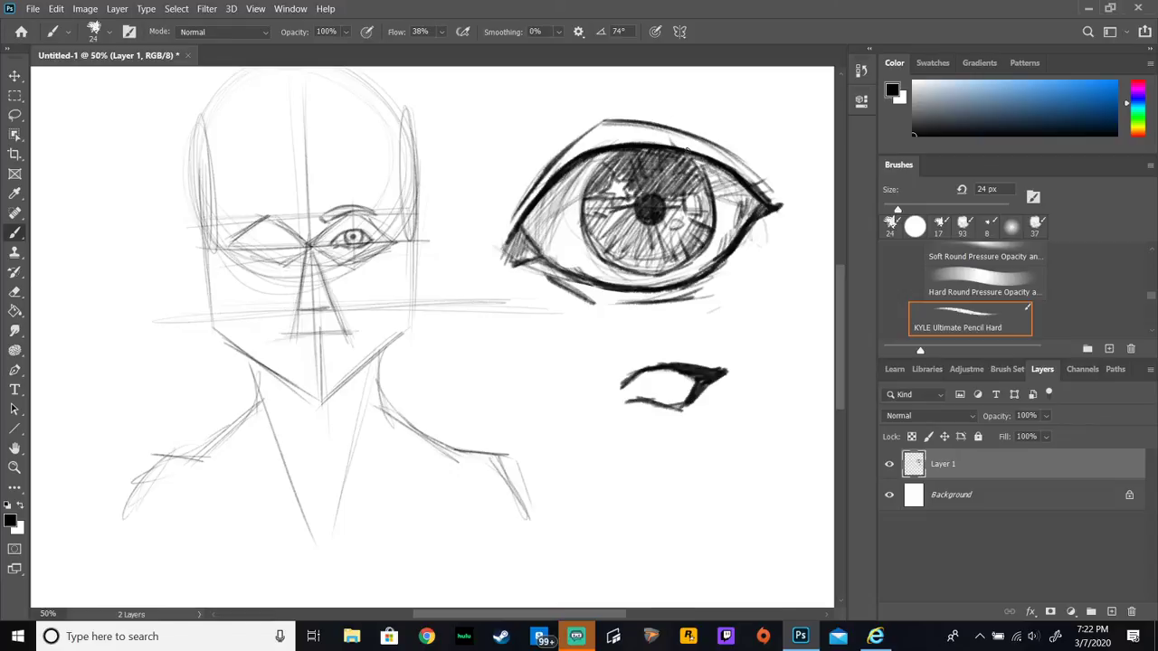
Step: Draw short eyelashes fanning outward along the enlarged eye's upper lid
{"action": "mouse_move", "coordinate": [666, 146]}
{"action": "left_mouse_down"}
{"action": "mouse_move", "coordinate": [656, 133]}
{"action": "mouse_move", "coordinate": [561, 137]}
{"action": "left_mouse_up"}
{"action": "left_click_drag", "start_coordinate": [548, 180], "coordinate": [527, 178]}
{"action": "mouse_move", "coordinate": [637, 140]}
{"action": "left_mouse_down"}
{"action": "mouse_move", "coordinate": [712, 140]}
{"action": "mouse_move", "coordinate": [691, 146]}
{"action": "mouse_move", "coordinate": [719, 152]}
{"action": "mouse_move", "coordinate": [735, 125]}
{"action": "left_mouse_up"}
{"action": "mouse_move", "coordinate": [722, 161]}
{"action": "left_mouse_down"}
{"action": "mouse_move", "coordinate": [751, 132]}
{"action": "mouse_move", "coordinate": [753, 159]}
{"action": "left_mouse_up"}
{"action": "mouse_move", "coordinate": [740, 175]}
{"action": "left_mouse_down"}
{"action": "mouse_move", "coordinate": [772, 147]}
{"action": "mouse_move", "coordinate": [760, 129]}
{"action": "mouse_move", "coordinate": [654, 129]}
{"action": "left_mouse_up"}
{"action": "left_click_drag", "start_coordinate": [643, 145], "coordinate": [633, 131]}
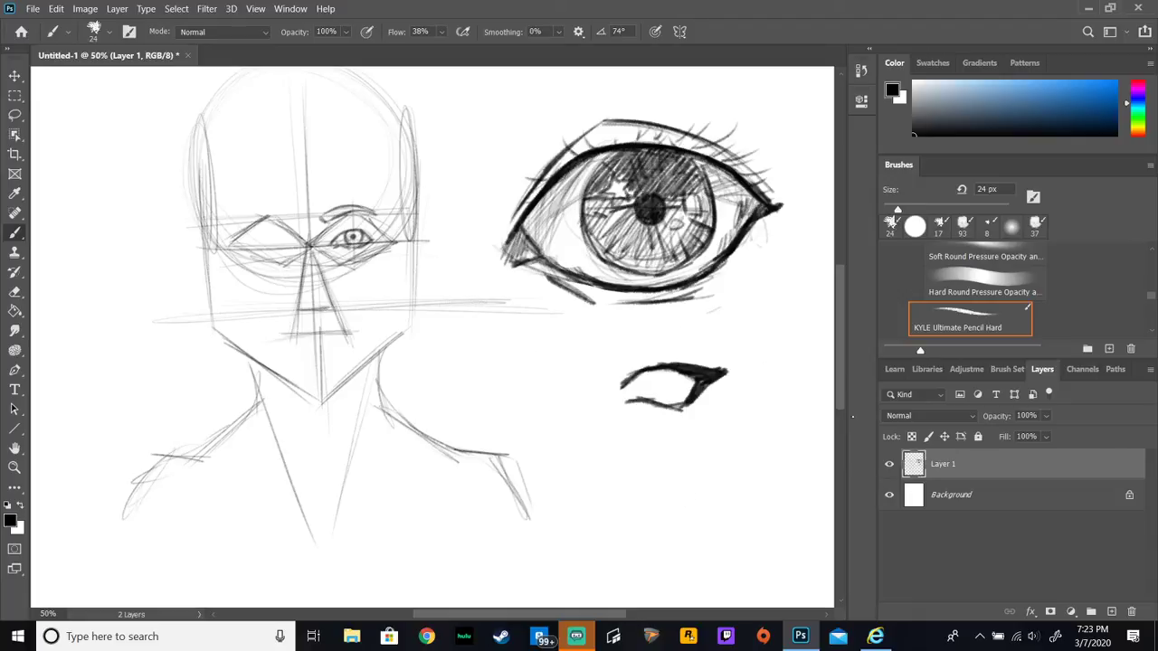
Step: Draw a thick arched eyebrow filled with hatching above the enlarged eye, plus a smaller curved eyebrow outline above it
{"action": "scroll", "coordinate": [625, 325], "scroll_direction": "up", "scroll_amount": 5}
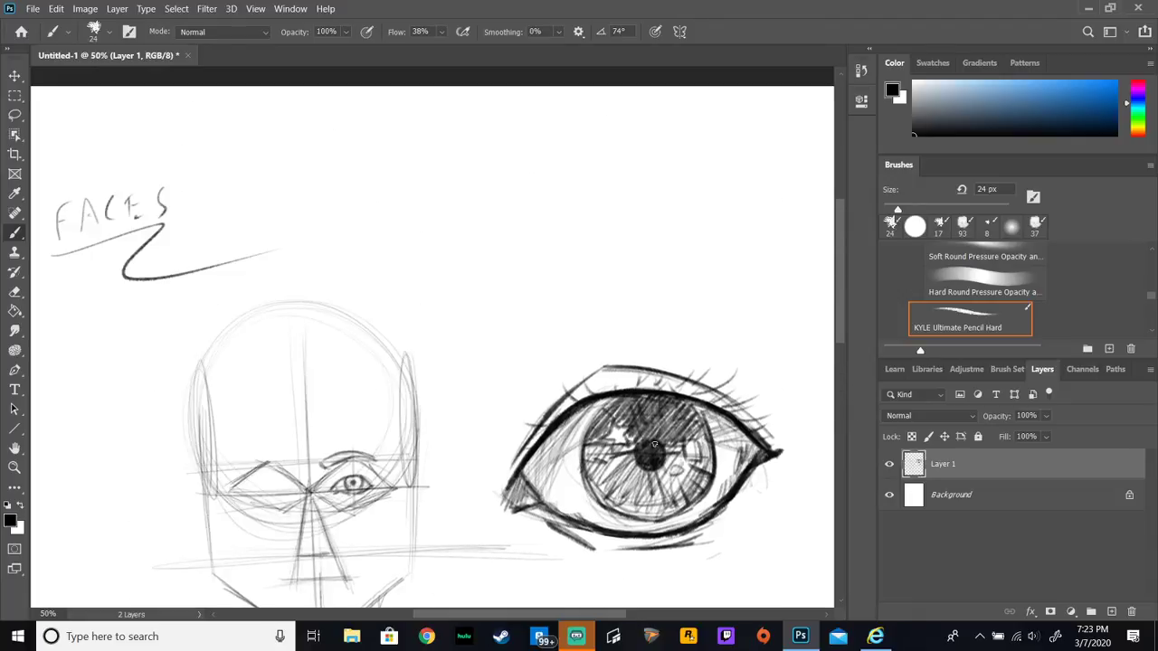
{"action": "left_click_drag", "start_coordinate": [656, 266], "coordinate": [656, 338]}
{"action": "left_click_drag", "start_coordinate": [457, 287], "coordinate": [500, 320]}
{"action": "mouse_move", "coordinate": [456, 291]}
{"action": "left_mouse_down"}
{"action": "mouse_move", "coordinate": [621, 281]}
{"action": "mouse_move", "coordinate": [552, 298]}
{"action": "mouse_move", "coordinate": [630, 275]}
{"action": "mouse_move", "coordinate": [730, 276]}
{"action": "left_mouse_up"}
{"action": "left_click_drag", "start_coordinate": [641, 264], "coordinate": [800, 306]}
{"action": "mouse_move", "coordinate": [461, 277]}
{"action": "left_mouse_down"}
{"action": "mouse_move", "coordinate": [531, 257]}
{"action": "mouse_move", "coordinate": [652, 258]}
{"action": "mouse_move", "coordinate": [624, 238]}
{"action": "mouse_move", "coordinate": [553, 257]}
{"action": "mouse_move", "coordinate": [789, 304]}
{"action": "left_mouse_up"}
{"action": "mouse_move", "coordinate": [478, 282]}
{"action": "left_mouse_down"}
{"action": "mouse_move", "coordinate": [690, 246]}
{"action": "mouse_move", "coordinate": [680, 257]}
{"action": "mouse_move", "coordinate": [769, 284]}
{"action": "left_mouse_up"}
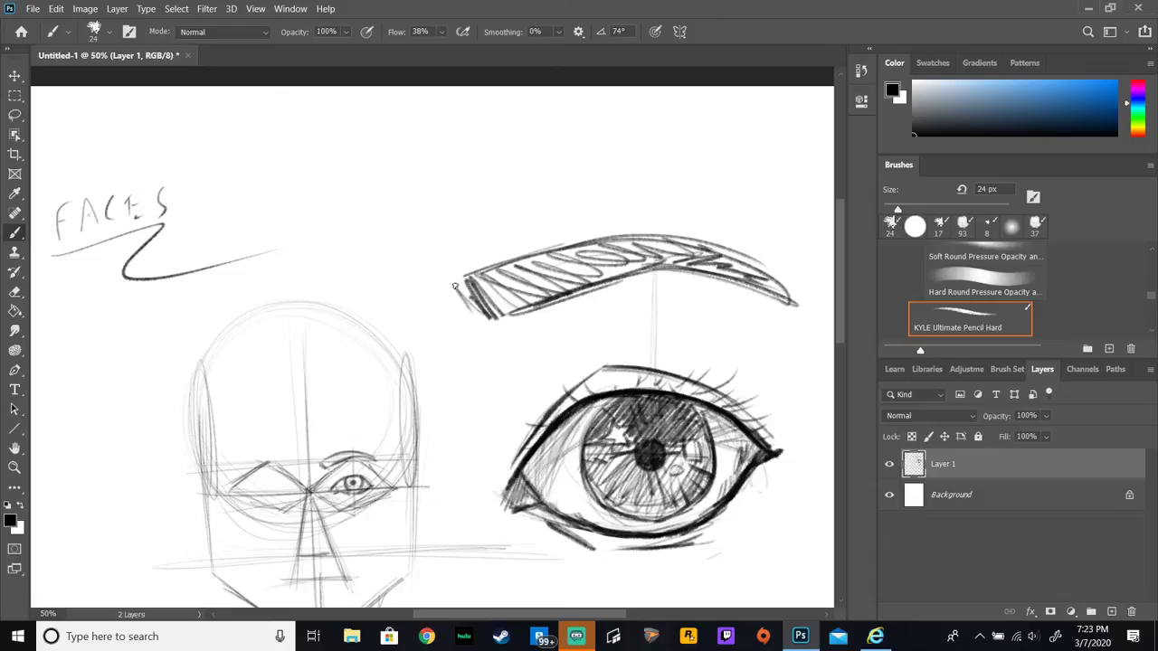
{"action": "mouse_move", "coordinate": [454, 172]}
{"action": "left_mouse_down"}
{"action": "mouse_move", "coordinate": [494, 199]}
{"action": "mouse_move", "coordinate": [656, 168]}
{"action": "left_mouse_up"}
{"action": "mouse_move", "coordinate": [483, 164]}
{"action": "left_mouse_down"}
{"action": "mouse_move", "coordinate": [603, 152]}
{"action": "mouse_move", "coordinate": [666, 183]}
{"action": "left_mouse_up"}
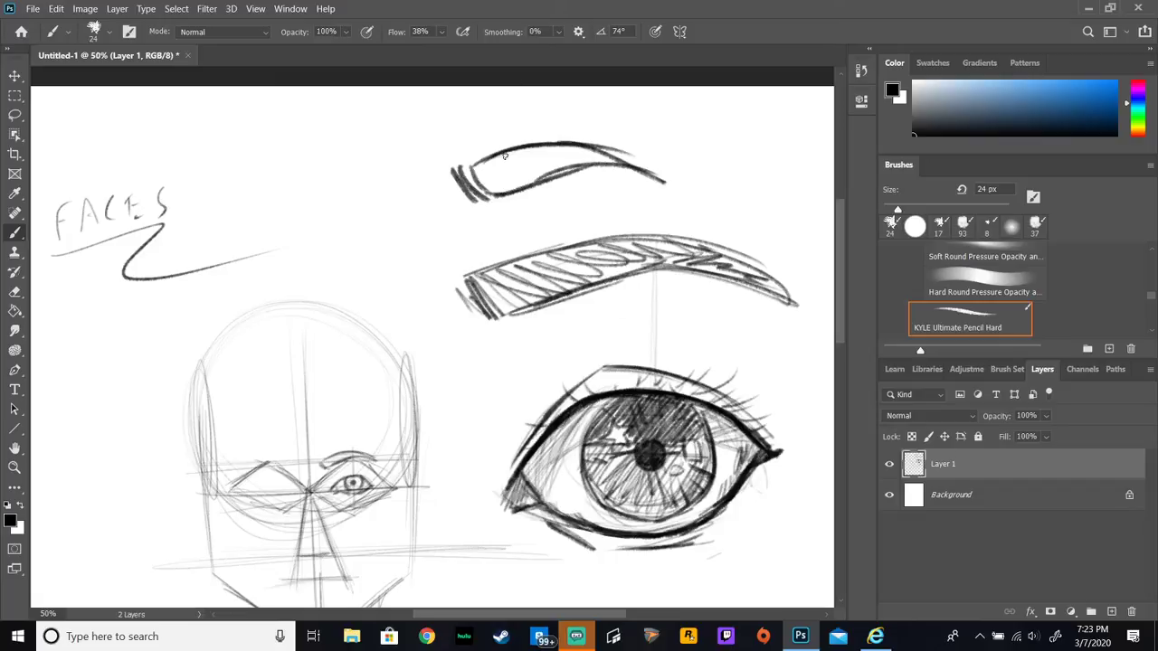
Step: Draw a curved brow and an eye with iris and pupil over the head's left-hand eye guide, and darken both eyes' lids
{"action": "scroll", "coordinate": [838, 315], "scroll_direction": "down", "scroll_amount": 3}
{"action": "scroll", "coordinate": [833, 297], "scroll_direction": "up", "scroll_amount": 5}
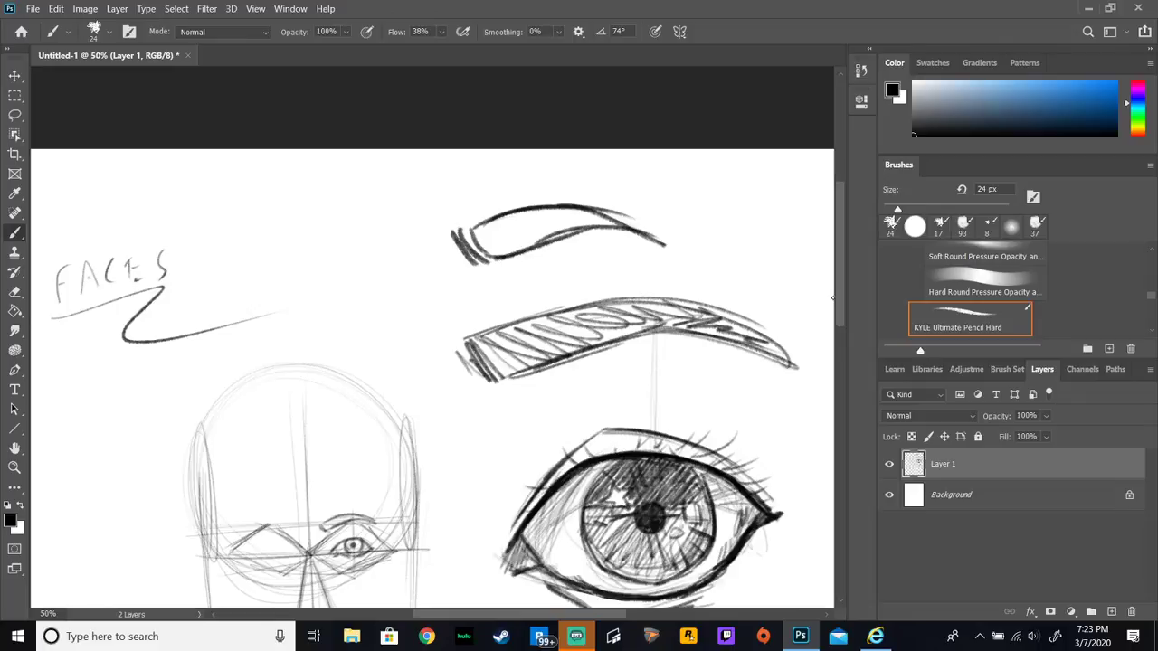
{"action": "scroll", "coordinate": [833, 297], "scroll_direction": "down", "scroll_amount": 6}
{"action": "scroll", "coordinate": [826, 380], "scroll_direction": "up", "scroll_amount": 4}
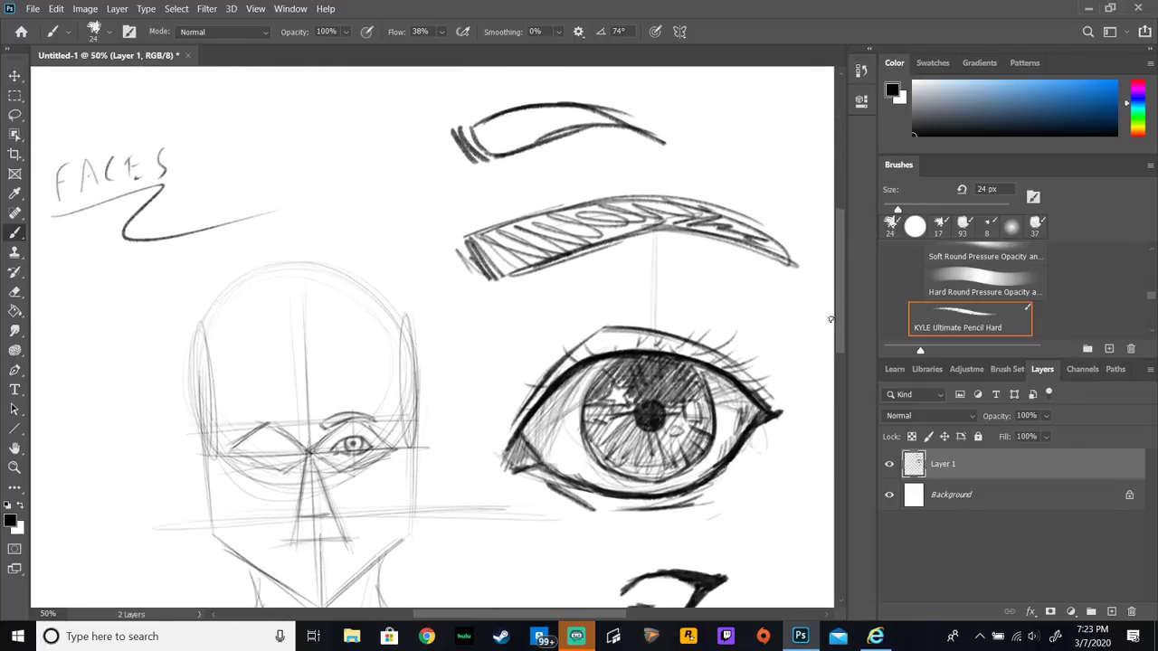
{"action": "scroll", "coordinate": [820, 303], "scroll_direction": "down", "scroll_amount": 4}
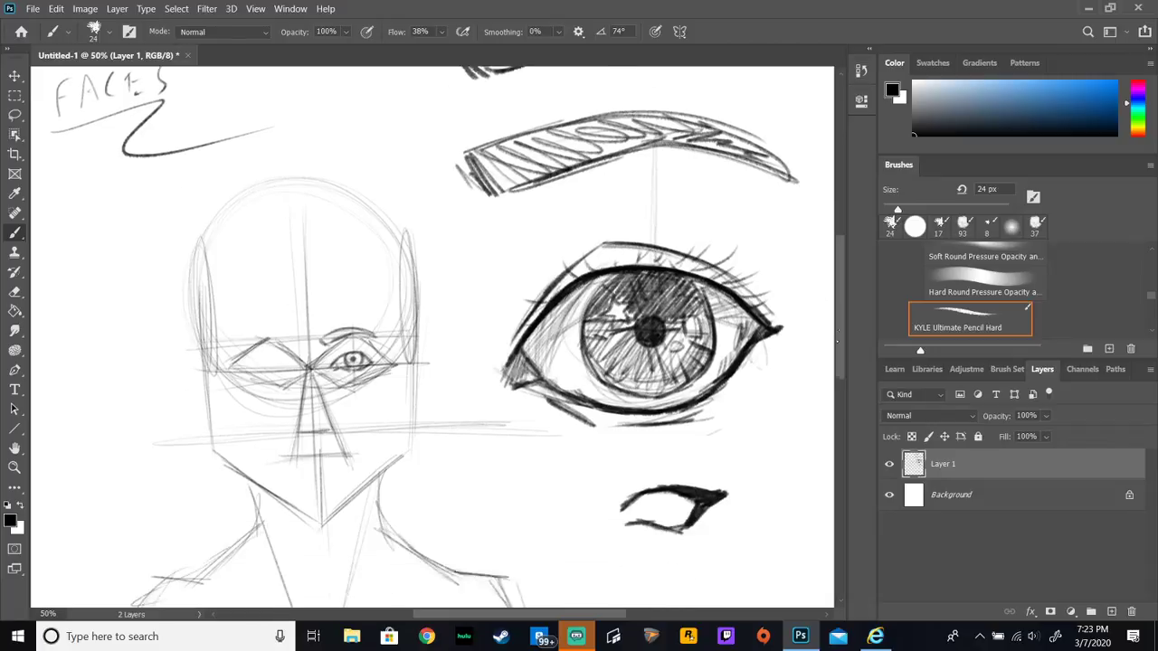
{"action": "scroll", "coordinate": [568, 613], "scroll_direction": "left", "scroll_amount": 1}
{"action": "scroll", "coordinate": [568, 612], "scroll_direction": "left", "scroll_amount": 2}
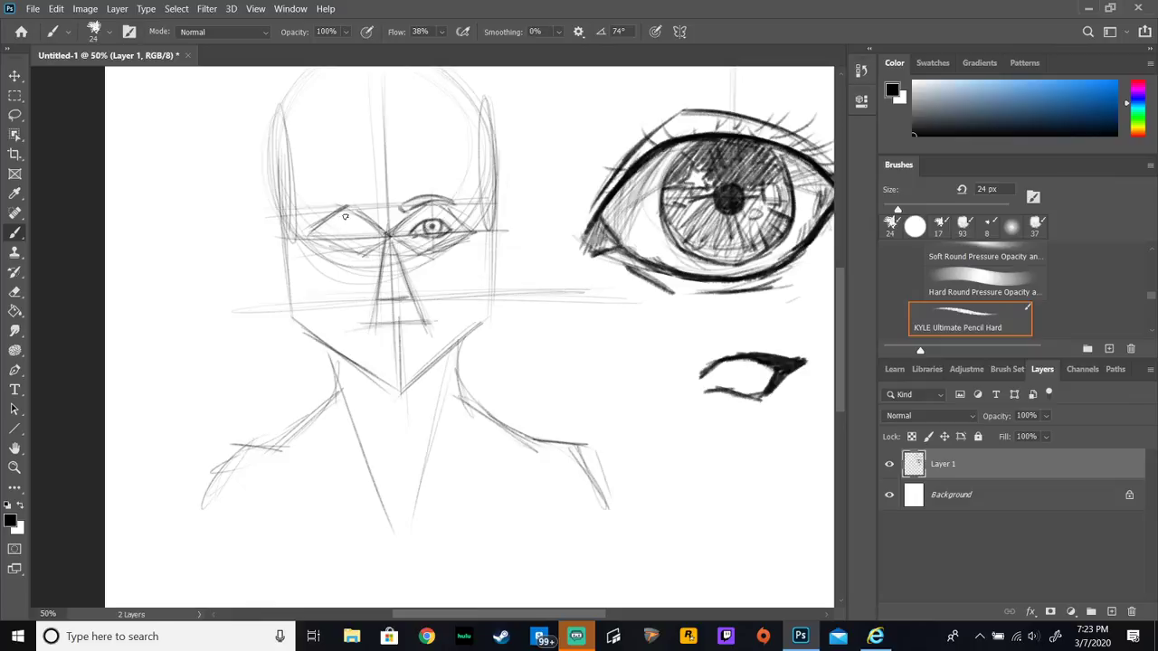
{"action": "mouse_move", "coordinate": [366, 207]}
{"action": "left_mouse_down"}
{"action": "mouse_move", "coordinate": [304, 209]}
{"action": "mouse_move", "coordinate": [342, 204]}
{"action": "left_mouse_up"}
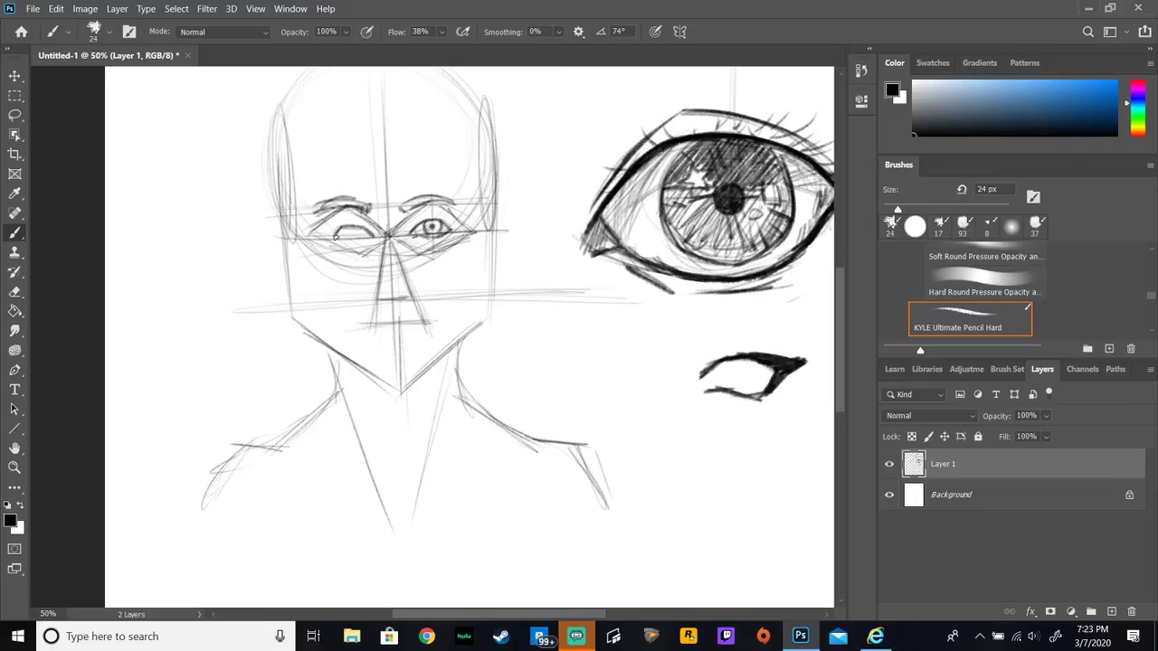
{"action": "left_click_drag", "start_coordinate": [335, 232], "coordinate": [371, 241]}
{"action": "mouse_move", "coordinate": [366, 225]}
{"action": "left_mouse_down"}
{"action": "mouse_move", "coordinate": [344, 232]}
{"action": "mouse_move", "coordinate": [456, 227]}
{"action": "mouse_move", "coordinate": [443, 229]}
{"action": "left_mouse_up"}
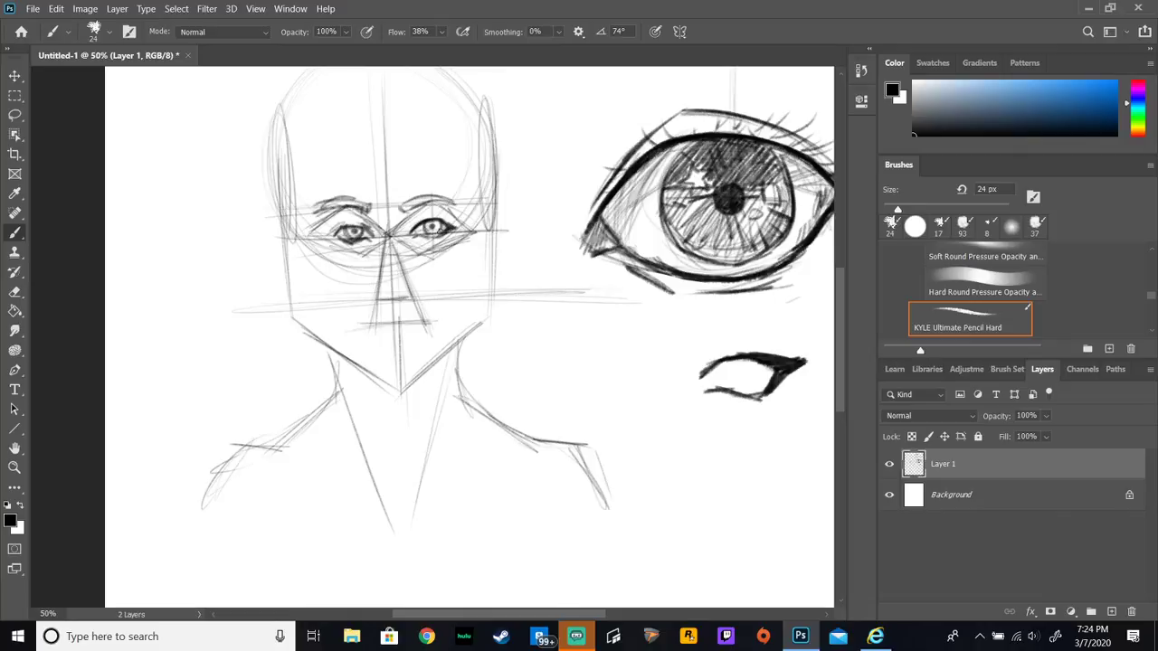
{"action": "mouse_move", "coordinate": [370, 228]}
{"action": "left_mouse_down"}
{"action": "mouse_move", "coordinate": [340, 226]}
{"action": "mouse_move", "coordinate": [380, 238]}
{"action": "left_mouse_up"}
Step: Sketch three overlapping construction circles for a nose below the small winged eye, with the largest in the middle
{"action": "scroll", "coordinate": [644, 487], "scroll_direction": "down", "scroll_amount": 6}
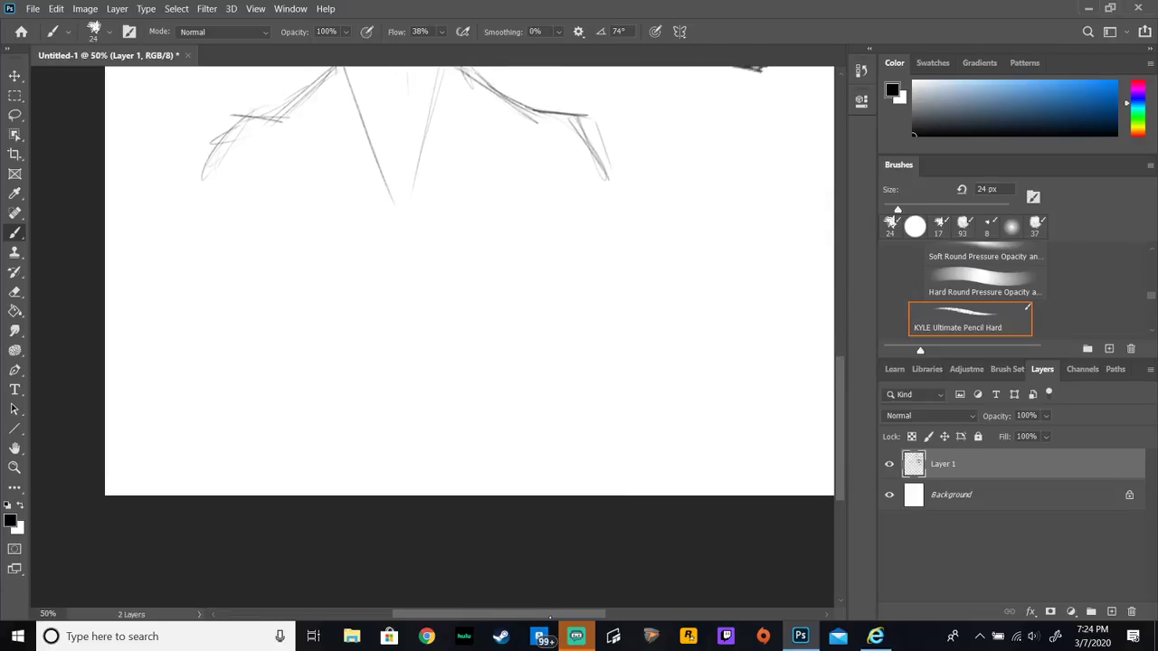
{"action": "scroll", "coordinate": [549, 617], "scroll_direction": "right", "scroll_amount": 5}
{"action": "scroll", "coordinate": [804, 389], "scroll_direction": "up", "scroll_amount": 4}
{"action": "scroll", "coordinate": [805, 389], "scroll_direction": "up", "scroll_amount": 1}
{"action": "mouse_move", "coordinate": [419, 431]}
{"action": "left_mouse_down"}
{"action": "mouse_move", "coordinate": [468, 479]}
{"action": "mouse_move", "coordinate": [491, 440]}
{"action": "mouse_move", "coordinate": [419, 404]}
{"action": "mouse_move", "coordinate": [438, 407]}
{"action": "left_mouse_up"}
{"action": "mouse_move", "coordinate": [523, 452]}
{"action": "left_mouse_down"}
{"action": "mouse_move", "coordinate": [538, 447]}
{"action": "mouse_move", "coordinate": [498, 415]}
{"action": "left_mouse_up"}
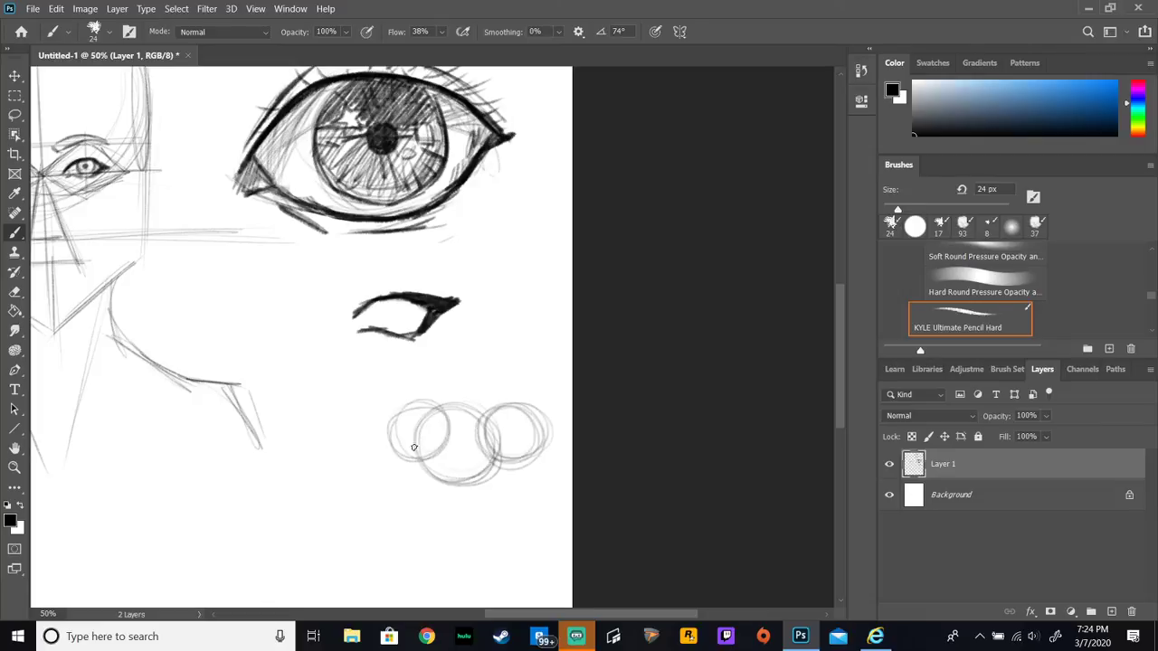
Step: Draw the nose's bridge lines, pointed underside and rounded nostril wings over the three circles, darkening the outer contour
{"action": "mouse_move", "coordinate": [435, 454]}
{"action": "left_mouse_down"}
{"action": "mouse_move", "coordinate": [444, 432]}
{"action": "mouse_move", "coordinate": [445, 456]}
{"action": "mouse_move", "coordinate": [476, 389]}
{"action": "left_mouse_up"}
{"action": "left_click_drag", "start_coordinate": [491, 425], "coordinate": [484, 376]}
{"action": "left_click_drag", "start_coordinate": [495, 463], "coordinate": [485, 478]}
{"action": "mouse_move", "coordinate": [420, 462]}
{"action": "left_mouse_down"}
{"action": "mouse_move", "coordinate": [452, 485]}
{"action": "mouse_move", "coordinate": [470, 481]}
{"action": "mouse_move", "coordinate": [502, 453]}
{"action": "mouse_move", "coordinate": [531, 458]}
{"action": "mouse_move", "coordinate": [536, 429]}
{"action": "left_mouse_up"}
{"action": "mouse_move", "coordinate": [502, 463]}
{"action": "left_mouse_down"}
{"action": "mouse_move", "coordinate": [533, 419]}
{"action": "mouse_move", "coordinate": [529, 456]}
{"action": "left_mouse_up"}
{"action": "left_click_drag", "start_coordinate": [532, 414], "coordinate": [527, 447]}
{"action": "mouse_move", "coordinate": [392, 457]}
{"action": "left_mouse_down"}
{"action": "mouse_move", "coordinate": [424, 465]}
{"action": "mouse_move", "coordinate": [383, 447]}
{"action": "mouse_move", "coordinate": [424, 475]}
{"action": "left_mouse_up"}
{"action": "mouse_move", "coordinate": [384, 418]}
{"action": "left_mouse_down"}
{"action": "mouse_move", "coordinate": [392, 463]}
{"action": "mouse_move", "coordinate": [396, 405]}
{"action": "mouse_move", "coordinate": [432, 364]}
{"action": "left_mouse_up"}
{"action": "left_click_drag", "start_coordinate": [430, 409], "coordinate": [432, 361]}
Step: Hatch the underside and one side of the nose, and erase two small highlight spots at its tip
{"action": "mouse_move", "coordinate": [496, 422]}
{"action": "left_mouse_down"}
{"action": "mouse_move", "coordinate": [489, 389]}
{"action": "mouse_move", "coordinate": [480, 465]}
{"action": "mouse_move", "coordinate": [395, 452]}
{"action": "mouse_move", "coordinate": [498, 449]}
{"action": "left_mouse_up"}
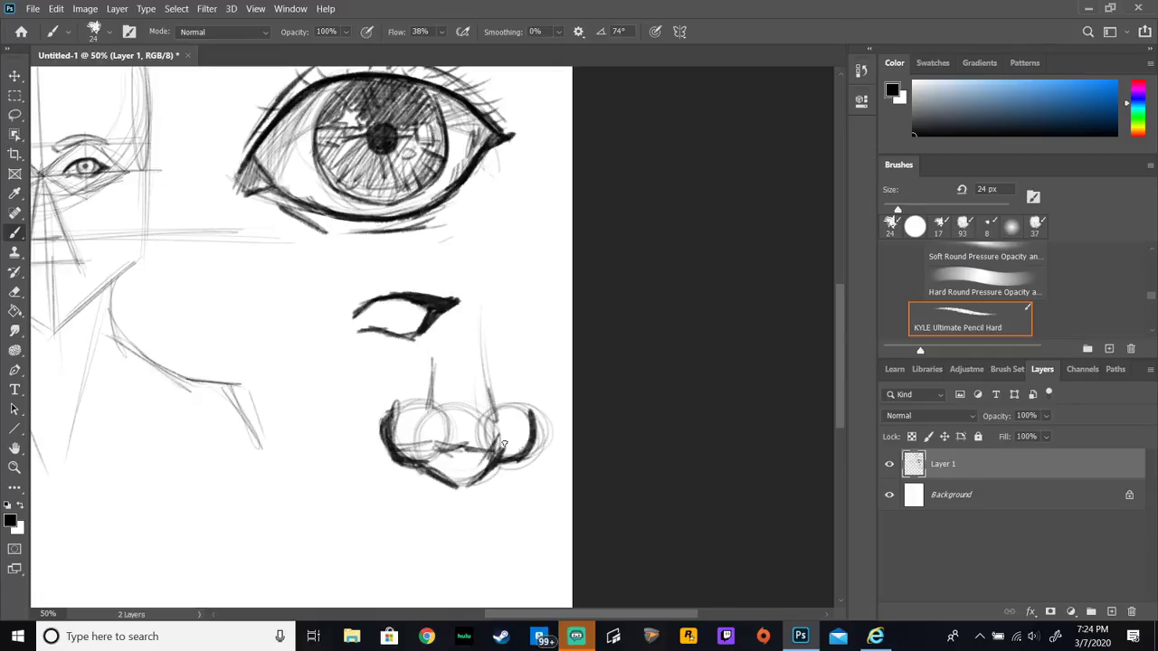
{"action": "mouse_move", "coordinate": [409, 455]}
{"action": "left_mouse_down"}
{"action": "mouse_move", "coordinate": [433, 449]}
{"action": "mouse_move", "coordinate": [456, 469]}
{"action": "mouse_move", "coordinate": [471, 454]}
{"action": "mouse_move", "coordinate": [518, 449]}
{"action": "mouse_move", "coordinate": [477, 449]}
{"action": "mouse_move", "coordinate": [489, 399]}
{"action": "mouse_move", "coordinate": [493, 453]}
{"action": "mouse_move", "coordinate": [498, 418]}
{"action": "mouse_move", "coordinate": [481, 349]}
{"action": "mouse_move", "coordinate": [415, 453]}
{"action": "left_mouse_up"}
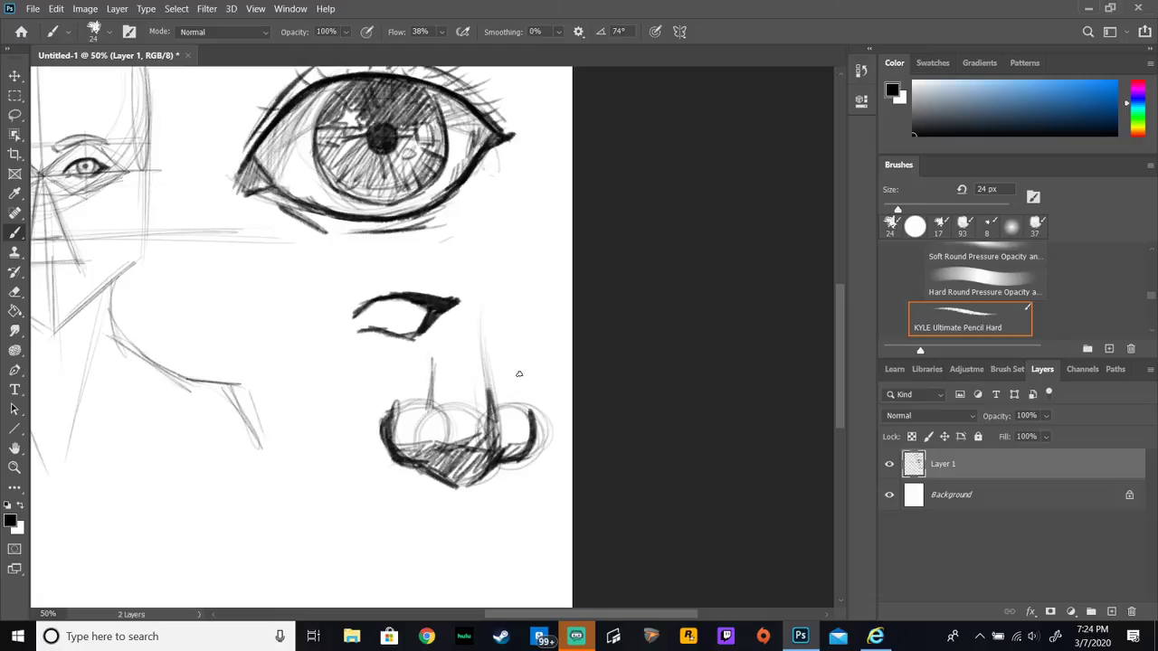
{"action": "key", "text": "e"}
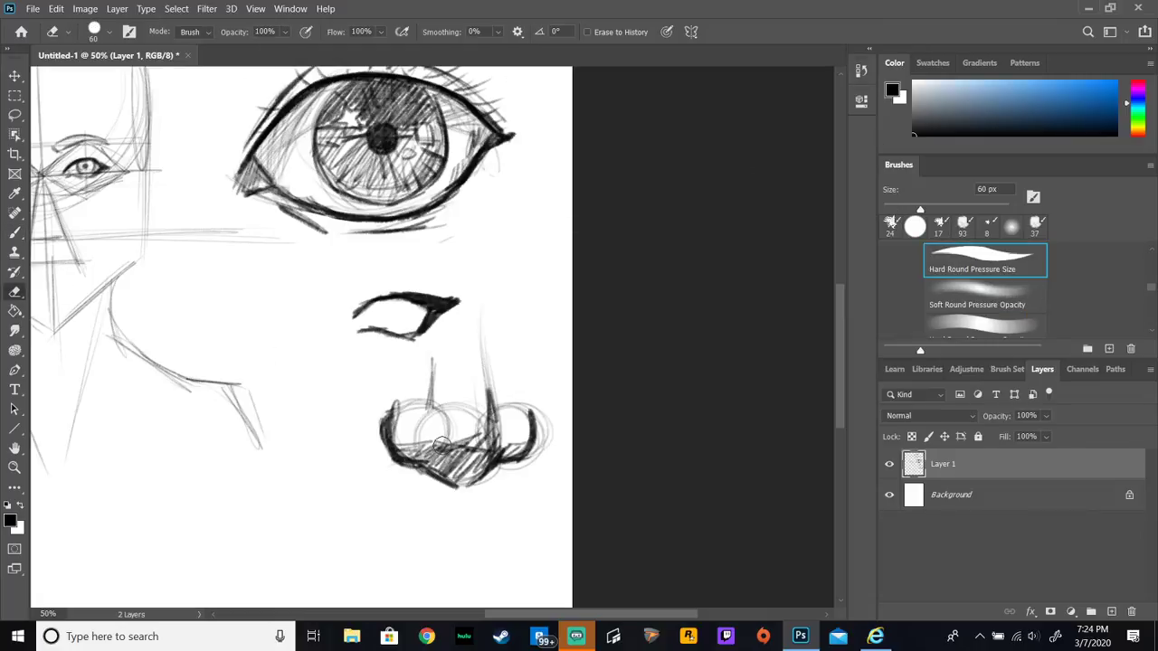
{"action": "left_click_drag", "start_coordinate": [471, 461], "coordinate": [464, 453]}
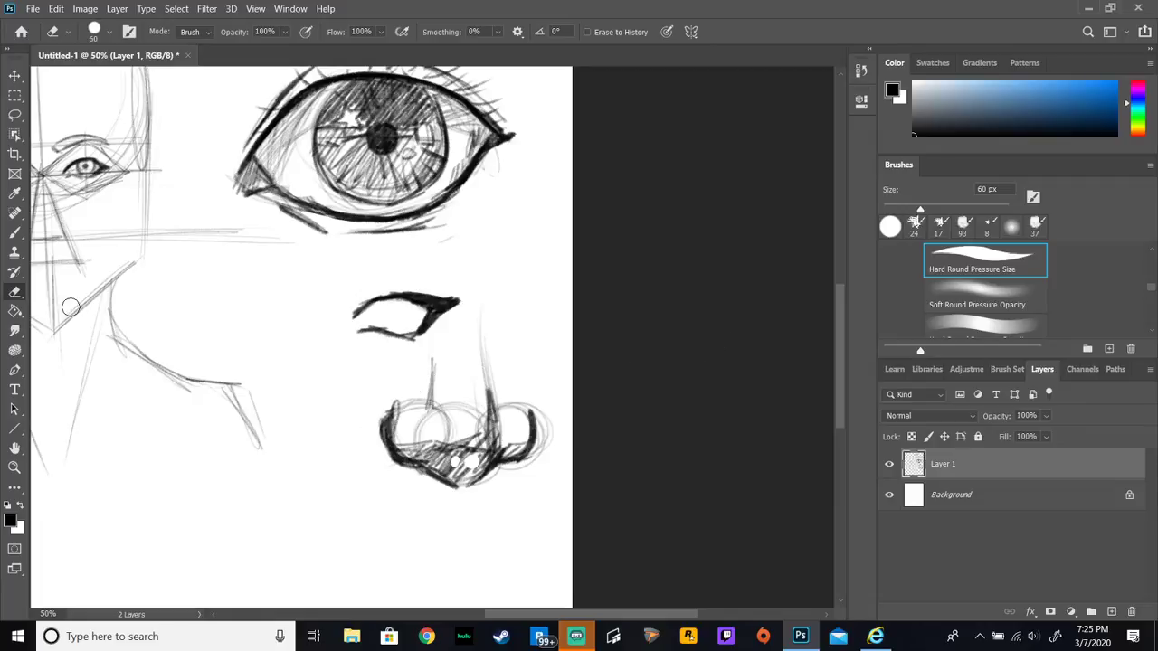
Step: Draw two simplified angular noses with the pencil brush between the enlarged eye and the small winged eye
{"action": "key", "text": "b"}
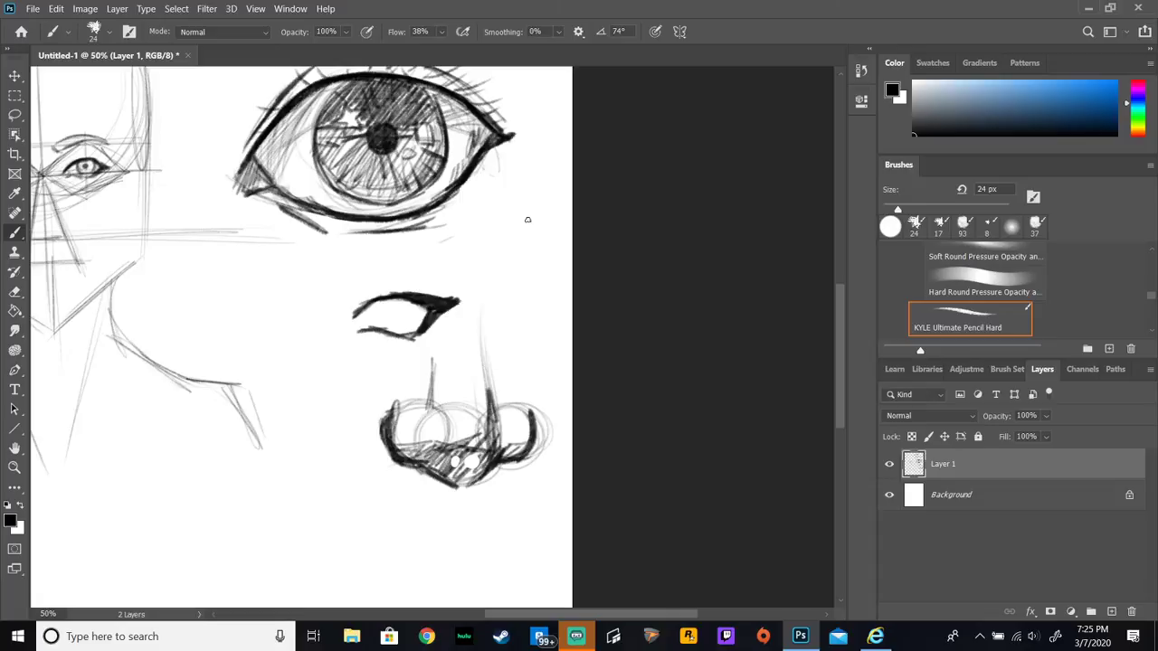
{"action": "mouse_move", "coordinate": [511, 192]}
{"action": "left_mouse_down"}
{"action": "mouse_move", "coordinate": [481, 262]}
{"action": "mouse_move", "coordinate": [518, 267]}
{"action": "mouse_move", "coordinate": [503, 269]}
{"action": "left_mouse_up"}
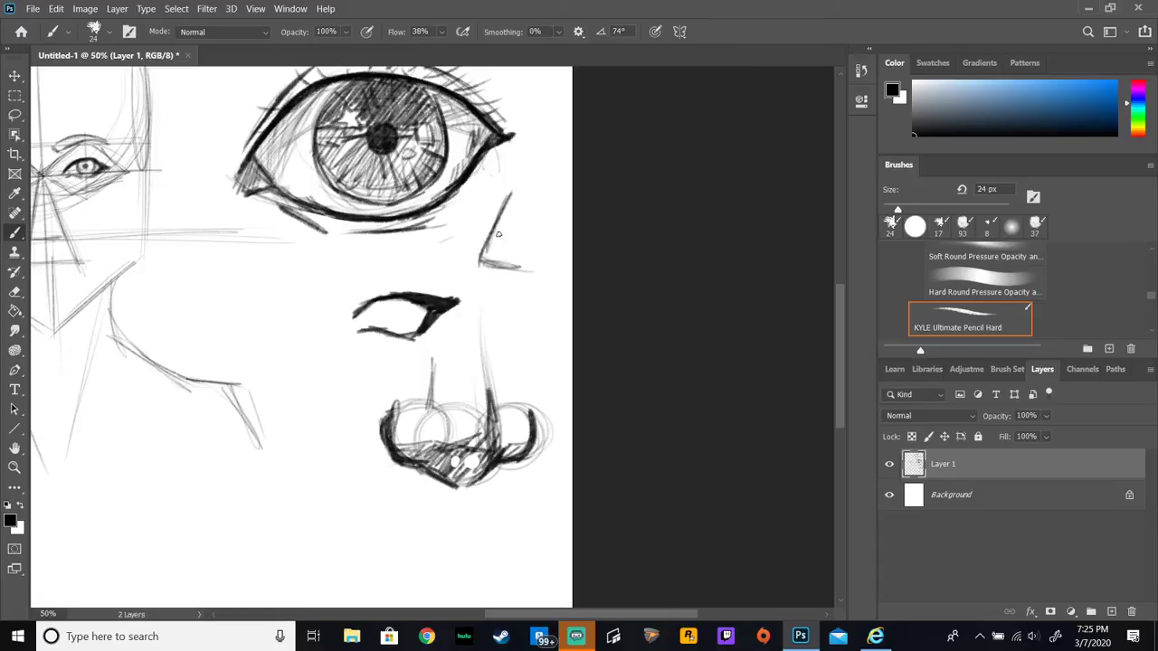
{"action": "left_click_drag", "start_coordinate": [481, 218], "coordinate": [485, 286]}
{"action": "mouse_move", "coordinate": [390, 251]}
{"action": "left_mouse_down"}
{"action": "mouse_move", "coordinate": [362, 264]}
{"action": "mouse_move", "coordinate": [384, 279]}
{"action": "mouse_move", "coordinate": [353, 282]}
{"action": "left_mouse_up"}
{"action": "left_click_drag", "start_coordinate": [350, 239], "coordinate": [344, 261]}
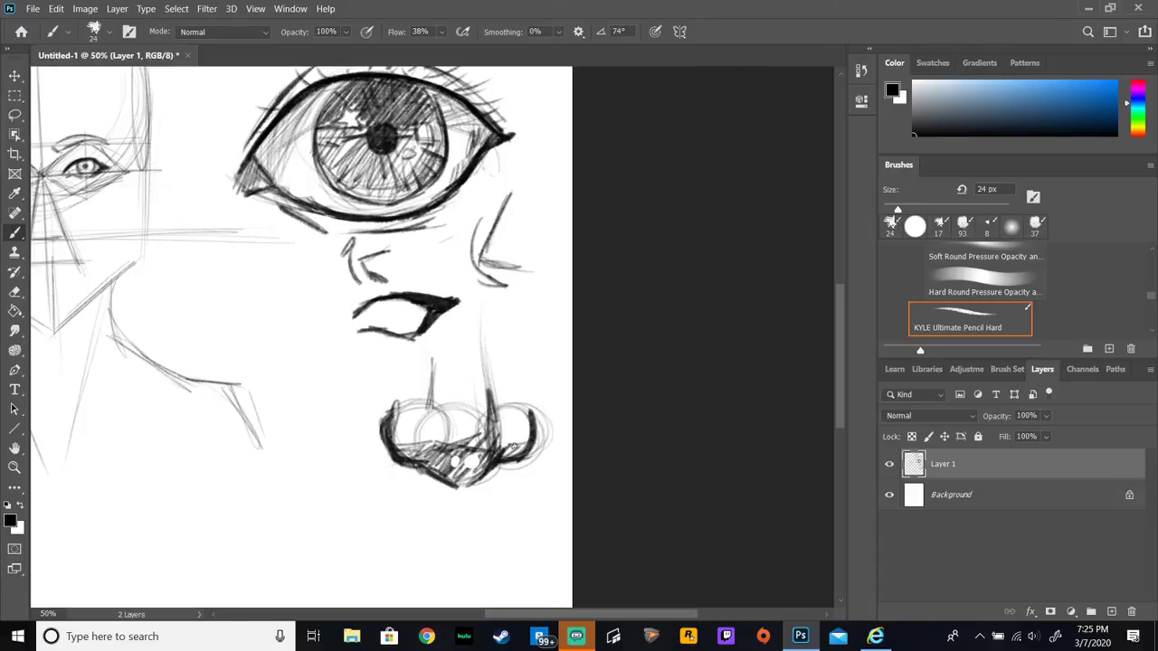
Step: Sketch a large construction circle flanked by two smaller overlapping ones in the empty space below the first nose
{"action": "scroll", "coordinate": [828, 318], "scroll_direction": "down", "scroll_amount": 5}
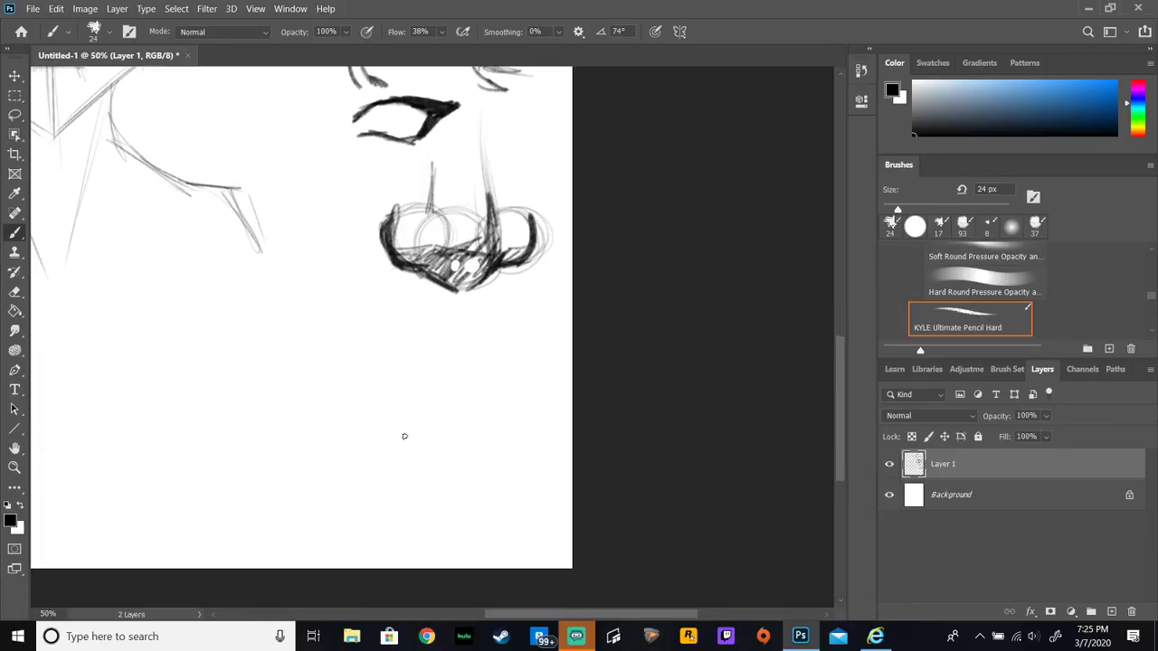
{"action": "mouse_move", "coordinate": [460, 358]}
{"action": "left_mouse_down"}
{"action": "mouse_move", "coordinate": [396, 418]}
{"action": "mouse_move", "coordinate": [485, 435]}
{"action": "mouse_move", "coordinate": [475, 374]}
{"action": "left_mouse_up"}
{"action": "left_click_drag", "start_coordinate": [404, 392], "coordinate": [479, 449]}
Step: Outline the second nose over its circles with rounded wings, dark nostrils, bridge lines and slanted lines across the wings
{"action": "mouse_move", "coordinate": [393, 442]}
{"action": "left_mouse_down"}
{"action": "mouse_move", "coordinate": [365, 428]}
{"action": "mouse_move", "coordinate": [405, 452]}
{"action": "mouse_move", "coordinate": [380, 405]}
{"action": "left_mouse_up"}
{"action": "mouse_move", "coordinate": [546, 406]}
{"action": "left_mouse_down"}
{"action": "mouse_move", "coordinate": [538, 439]}
{"action": "mouse_move", "coordinate": [525, 394]}
{"action": "left_mouse_up"}
{"action": "mouse_move", "coordinate": [413, 439]}
{"action": "left_mouse_down"}
{"action": "mouse_move", "coordinate": [370, 410]}
{"action": "mouse_move", "coordinate": [388, 445]}
{"action": "mouse_move", "coordinate": [415, 437]}
{"action": "mouse_move", "coordinate": [444, 451]}
{"action": "mouse_move", "coordinate": [497, 437]}
{"action": "mouse_move", "coordinate": [526, 447]}
{"action": "mouse_move", "coordinate": [531, 393]}
{"action": "mouse_move", "coordinate": [533, 410]}
{"action": "mouse_move", "coordinate": [512, 378]}
{"action": "mouse_move", "coordinate": [536, 393]}
{"action": "left_mouse_up"}
{"action": "mouse_move", "coordinate": [378, 407]}
{"action": "left_mouse_down"}
{"action": "mouse_move", "coordinate": [392, 379]}
{"action": "mouse_move", "coordinate": [371, 409]}
{"action": "left_mouse_up"}
{"action": "mouse_move", "coordinate": [501, 382]}
{"action": "left_mouse_down"}
{"action": "mouse_move", "coordinate": [495, 398]}
{"action": "mouse_move", "coordinate": [476, 317]}
{"action": "mouse_move", "coordinate": [418, 353]}
{"action": "left_mouse_up"}
{"action": "left_click_drag", "start_coordinate": [419, 304], "coordinate": [419, 355]}
{"action": "mouse_move", "coordinate": [380, 427]}
{"action": "left_mouse_down"}
{"action": "mouse_move", "coordinate": [454, 405]}
{"action": "mouse_move", "coordinate": [532, 409]}
{"action": "left_mouse_up"}
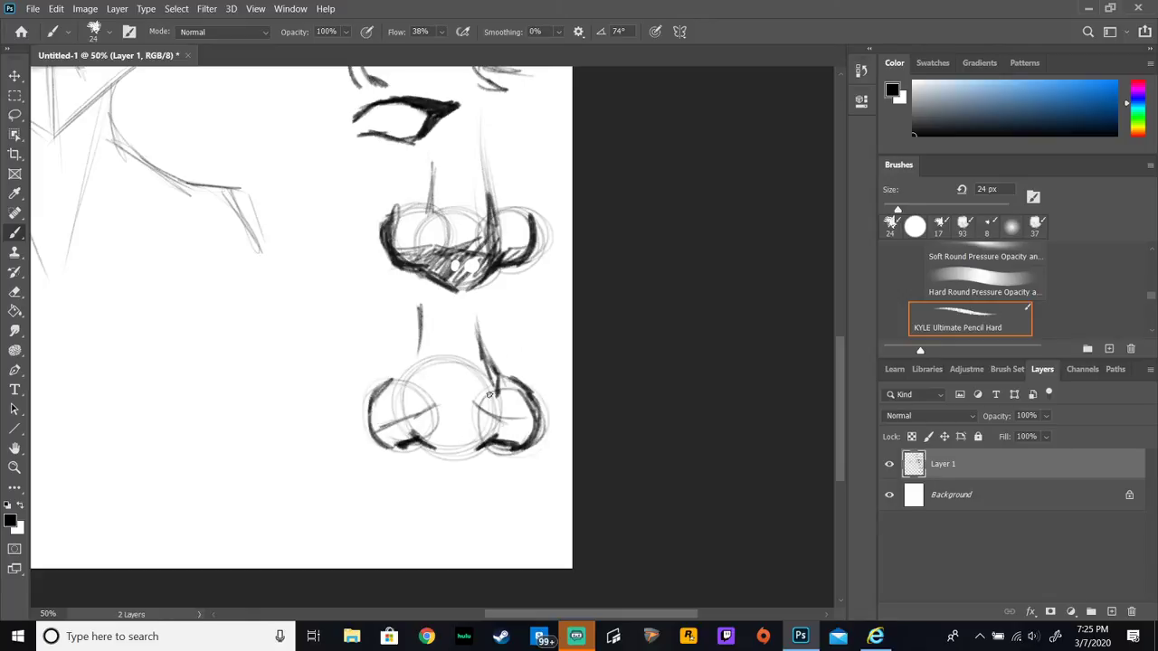
Step: Hatch diagonal shading across the second nose's tip and wing, and darken its nostrils and bridge
{"action": "mouse_move", "coordinate": [480, 362]}
{"action": "left_mouse_down"}
{"action": "mouse_move", "coordinate": [472, 396]}
{"action": "mouse_move", "coordinate": [487, 435]}
{"action": "mouse_move", "coordinate": [482, 404]}
{"action": "left_mouse_up"}
{"action": "mouse_move", "coordinate": [389, 440]}
{"action": "left_mouse_down"}
{"action": "mouse_move", "coordinate": [441, 402]}
{"action": "mouse_move", "coordinate": [425, 439]}
{"action": "left_mouse_up"}
{"action": "left_click_drag", "start_coordinate": [492, 389], "coordinate": [444, 445]}
{"action": "left_click_drag", "start_coordinate": [472, 440], "coordinate": [526, 425]}
Step: Draw a ball-ended septum ring hanging from the second nose's nostrils and a small ball at the top of its bridge
{"action": "left_click_drag", "start_coordinate": [412, 438], "coordinate": [427, 479]}
{"action": "left_click_drag", "start_coordinate": [495, 447], "coordinate": [494, 476]}
{"action": "left_click_drag", "start_coordinate": [420, 446], "coordinate": [431, 480]}
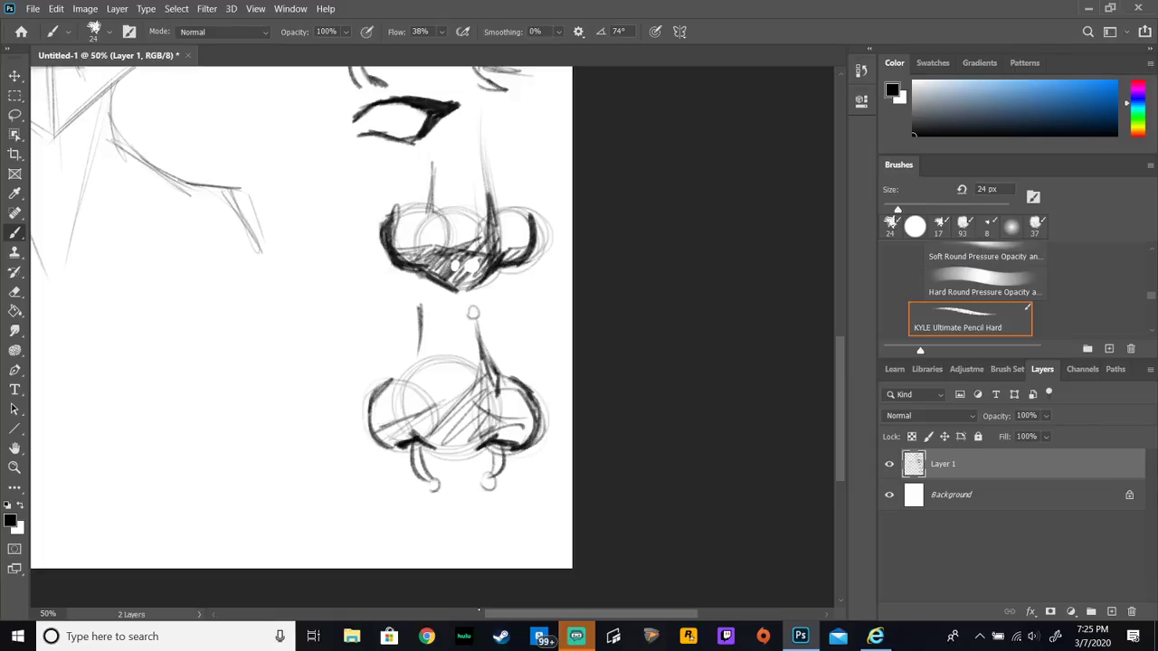
{"action": "left_click_drag", "start_coordinate": [511, 614], "coordinate": [389, 615]}
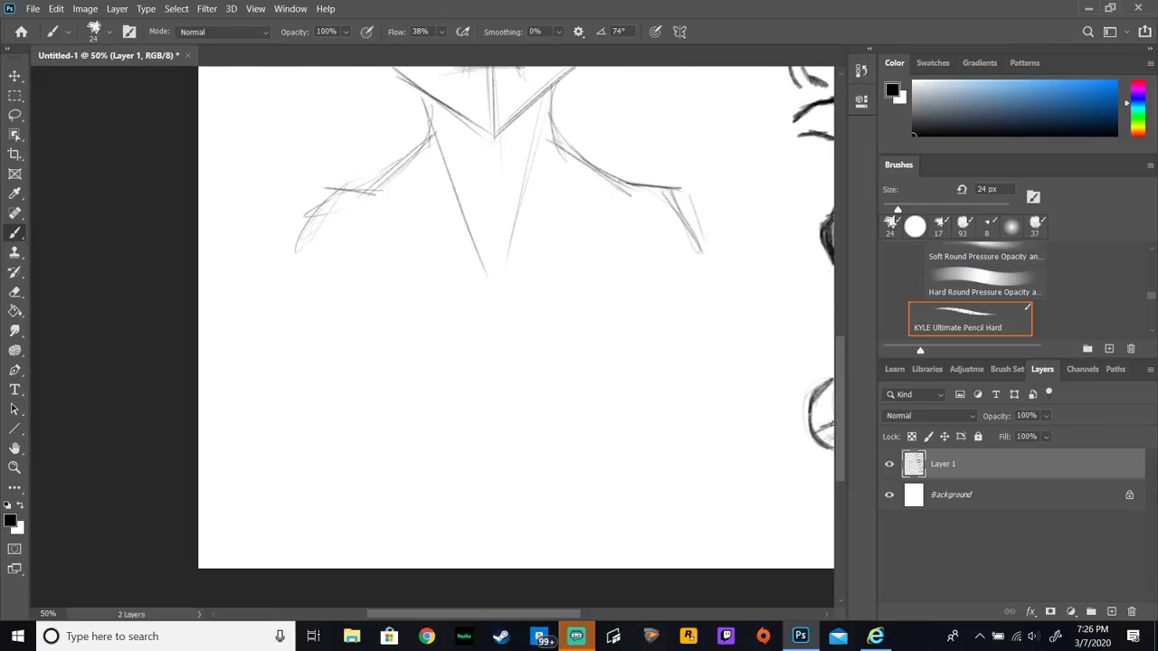
Step: Draw the nose on the face with dark nostrils, curved wings and bridge lines running up to the brows
{"action": "scroll", "coordinate": [832, 425], "scroll_direction": "up", "scroll_amount": 5}
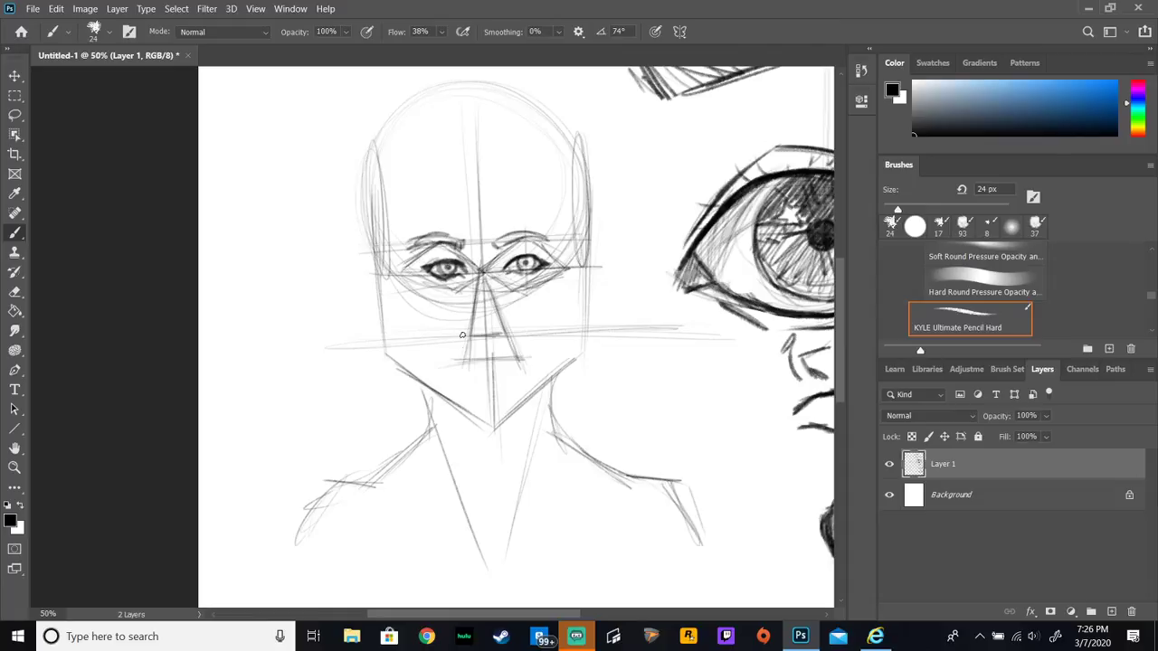
{"action": "left_click_drag", "start_coordinate": [474, 336], "coordinate": [512, 334]}
{"action": "mouse_move", "coordinate": [467, 322]}
{"action": "left_mouse_down"}
{"action": "mouse_move", "coordinate": [465, 336]}
{"action": "mouse_move", "coordinate": [505, 335]}
{"action": "mouse_move", "coordinate": [497, 253]}
{"action": "mouse_move", "coordinate": [464, 264]}
{"action": "mouse_move", "coordinate": [477, 310]}
{"action": "left_mouse_up"}
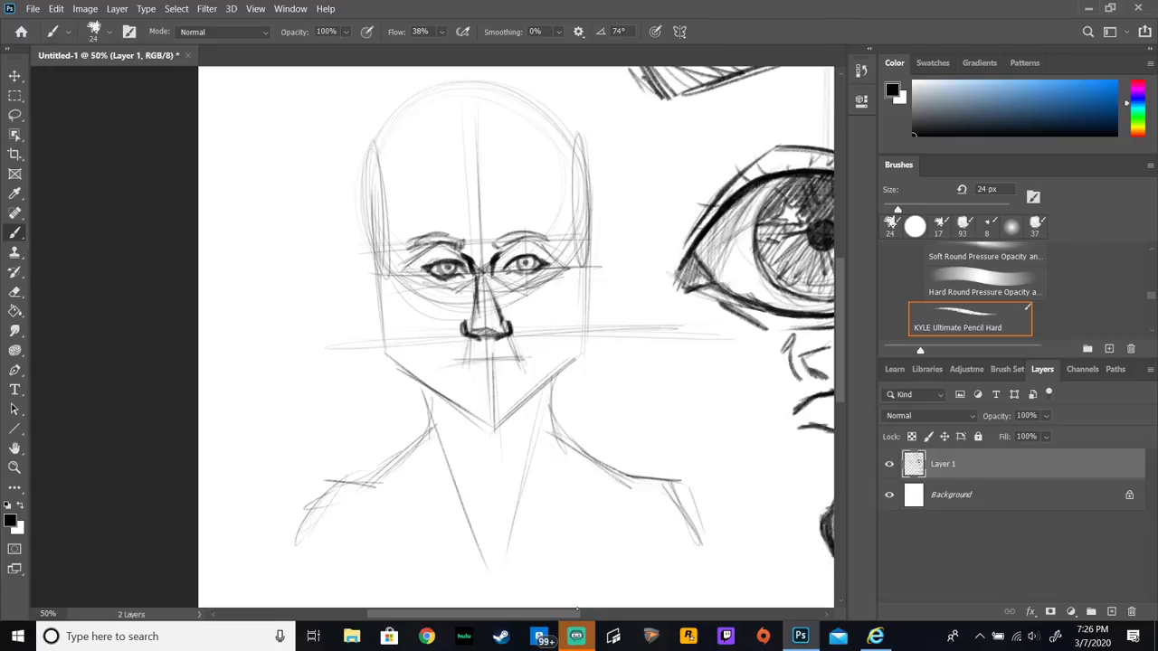
Step: Start a lip study below the shoulders with three overlapping circles, a pointed centre and a dark cupid's bow
{"action": "scroll", "coordinate": [607, 603], "scroll_direction": "right", "scroll_amount": 5}
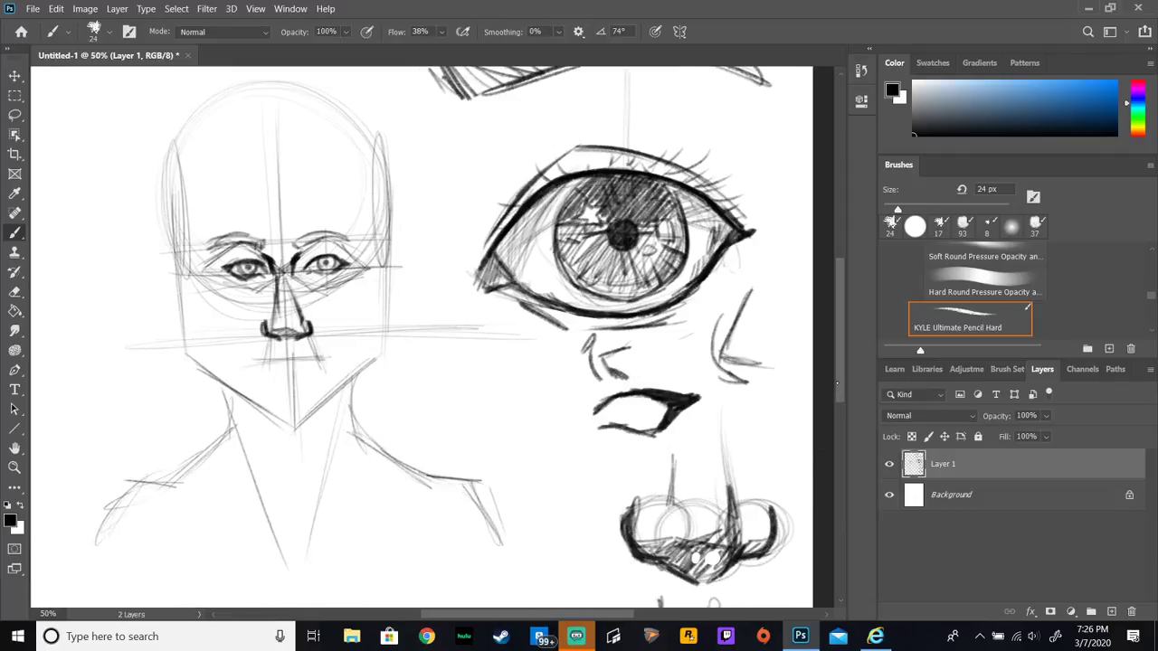
{"action": "scroll", "coordinate": [830, 383], "scroll_direction": "down", "scroll_amount": 5}
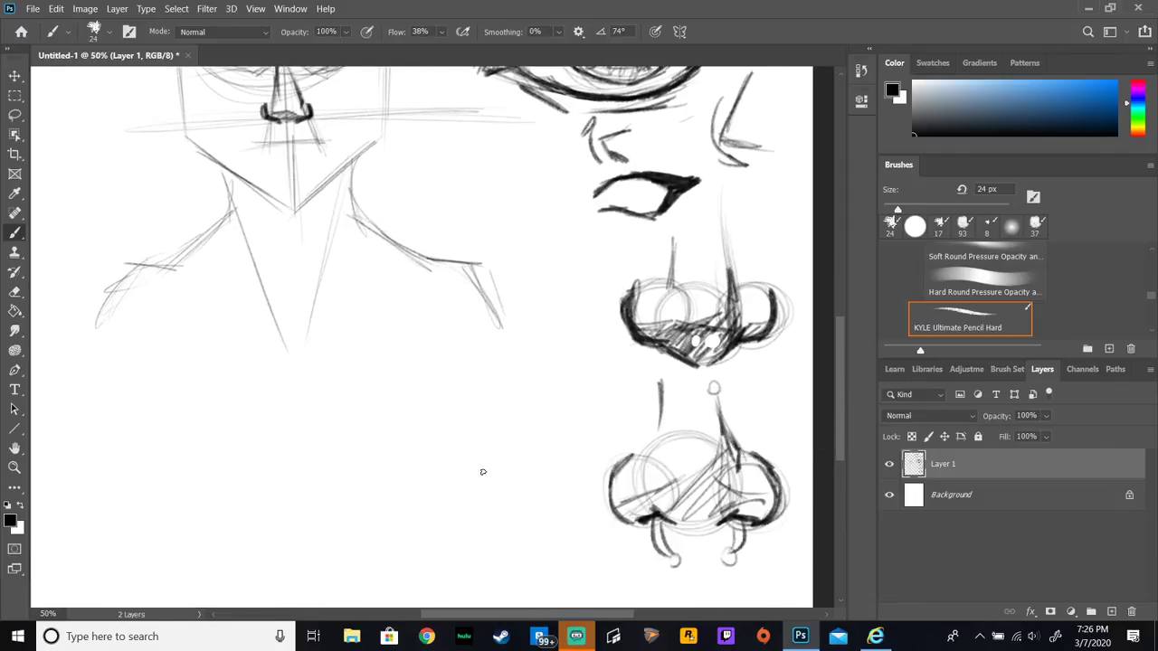
{"action": "mouse_move", "coordinate": [447, 469]}
{"action": "left_mouse_down"}
{"action": "mouse_move", "coordinate": [419, 472]}
{"action": "mouse_move", "coordinate": [429, 467]}
{"action": "mouse_move", "coordinate": [414, 453]}
{"action": "mouse_move", "coordinate": [437, 473]}
{"action": "mouse_move", "coordinate": [417, 451]}
{"action": "mouse_move", "coordinate": [449, 473]}
{"action": "mouse_move", "coordinate": [466, 451]}
{"action": "mouse_move", "coordinate": [454, 463]}
{"action": "mouse_move", "coordinate": [411, 446]}
{"action": "mouse_move", "coordinate": [474, 449]}
{"action": "left_mouse_up"}
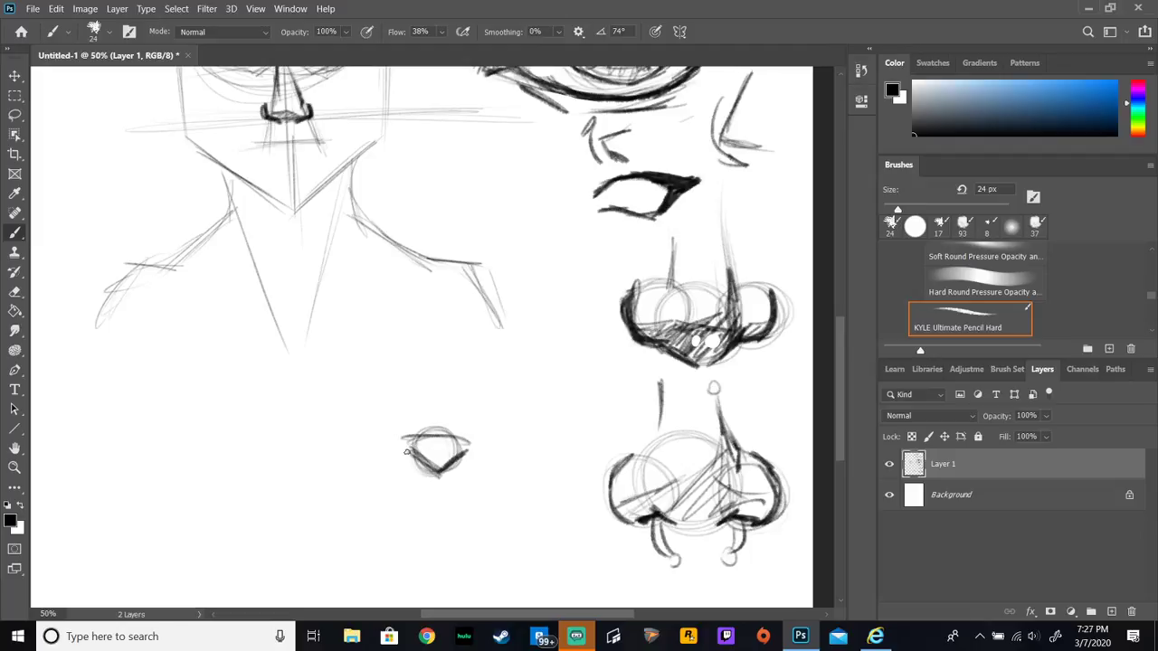
{"action": "left_click_drag", "start_coordinate": [397, 462], "coordinate": [402, 423]}
{"action": "mouse_move", "coordinate": [486, 448]}
{"action": "left_mouse_down"}
{"action": "mouse_move", "coordinate": [463, 452]}
{"action": "mouse_move", "coordinate": [444, 430]}
{"action": "mouse_move", "coordinate": [479, 443]}
{"action": "mouse_move", "coordinate": [452, 425]}
{"action": "mouse_move", "coordinate": [398, 454]}
{"action": "mouse_move", "coordinate": [441, 417]}
{"action": "mouse_move", "coordinate": [422, 413]}
{"action": "mouse_move", "coordinate": [455, 416]}
{"action": "left_mouse_up"}
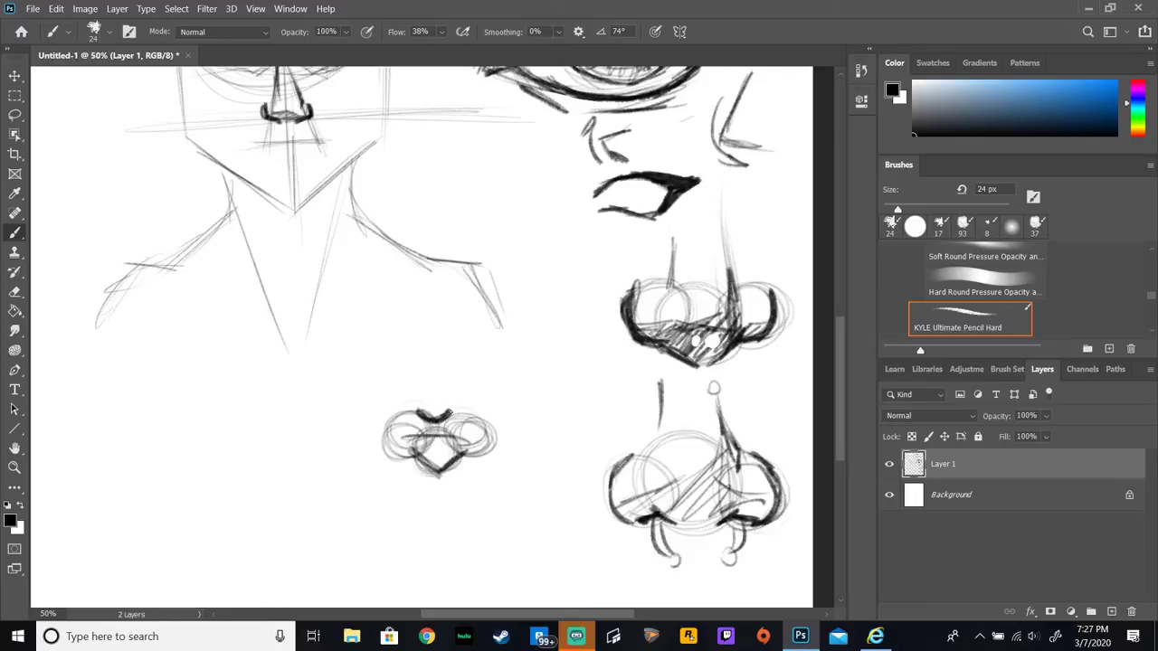
Step: Outline the upper lip over the circles, extending the mouth line and the upper edge to both corners
{"action": "left_click_drag", "start_coordinate": [327, 457], "coordinate": [353, 464]}
{"action": "left_click_drag", "start_coordinate": [509, 458], "coordinate": [532, 450]}
{"action": "left_click_drag", "start_coordinate": [362, 463], "coordinate": [539, 451]}
{"action": "left_click_drag", "start_coordinate": [398, 415], "coordinate": [330, 457]}
{"action": "mouse_move", "coordinate": [454, 416]}
{"action": "left_mouse_down"}
{"action": "mouse_move", "coordinate": [538, 450]}
{"action": "mouse_move", "coordinate": [489, 430]}
{"action": "left_mouse_up"}
{"action": "left_click_drag", "start_coordinate": [413, 411], "coordinate": [331, 458]}
{"action": "left_click_drag", "start_coordinate": [452, 415], "coordinate": [534, 449]}
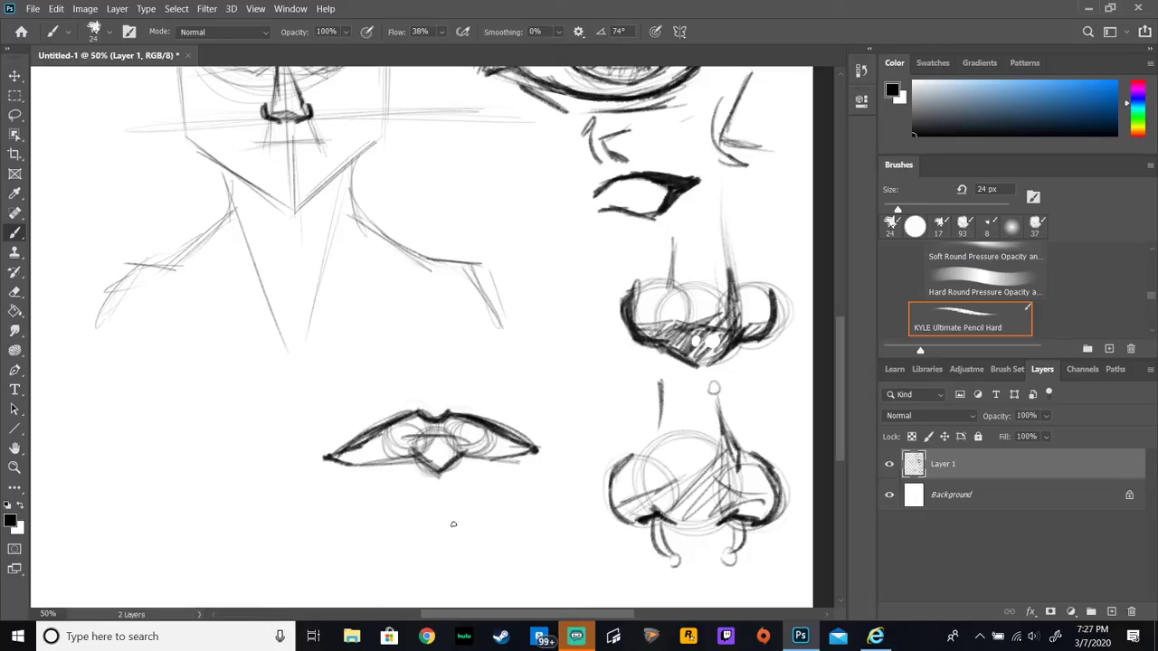
Step: Draw the curved lower lip of the large mouth and add short crease strokes under its darkened mouth line
{"action": "left_click_drag", "start_coordinate": [411, 525], "coordinate": [483, 530]}
{"action": "mouse_move", "coordinate": [522, 476]}
{"action": "left_mouse_down"}
{"action": "mouse_move", "coordinate": [486, 526]}
{"action": "mouse_move", "coordinate": [469, 527]}
{"action": "left_mouse_up"}
{"action": "mouse_move", "coordinate": [357, 486]}
{"action": "left_mouse_down"}
{"action": "mouse_move", "coordinate": [426, 532]}
{"action": "mouse_move", "coordinate": [416, 523]}
{"action": "left_mouse_up"}
{"action": "mouse_move", "coordinate": [398, 465]}
{"action": "left_mouse_down"}
{"action": "mouse_move", "coordinate": [495, 465]}
{"action": "mouse_move", "coordinate": [400, 483]}
{"action": "left_mouse_up"}
{"action": "mouse_move", "coordinate": [412, 468]}
{"action": "left_mouse_down"}
{"action": "mouse_move", "coordinate": [414, 485]}
{"action": "mouse_move", "coordinate": [472, 478]}
{"action": "left_mouse_up"}
{"action": "left_click_drag", "start_coordinate": [485, 469], "coordinate": [490, 485]}
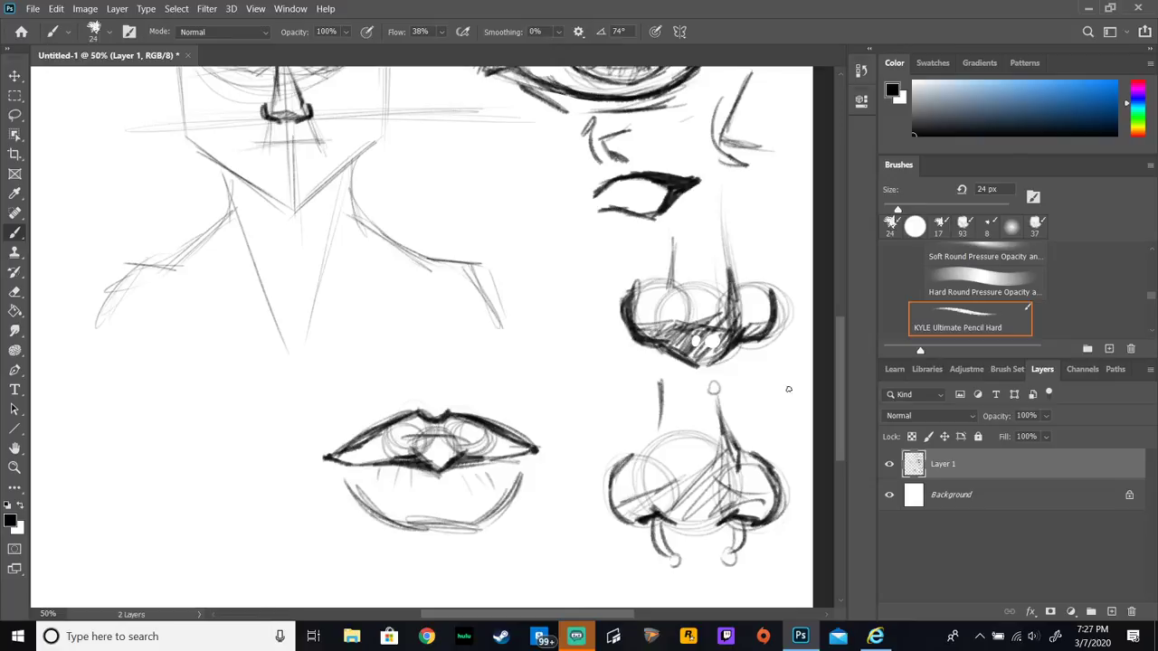
Step: Sketch a small, thin pair of lips below the large lip study
{"action": "mouse_move", "coordinate": [842, 359]}
{"action": "left_mouse_down"}
{"action": "mouse_move", "coordinate": [841, 379]}
{"action": "mouse_move", "coordinate": [837, 343]}
{"action": "mouse_move", "coordinate": [838, 364]}
{"action": "left_mouse_up"}
{"action": "scroll", "coordinate": [430, 443], "scroll_direction": "down", "scroll_amount": 2}
{"action": "mouse_move", "coordinate": [359, 459]}
{"action": "left_mouse_down"}
{"action": "mouse_move", "coordinate": [331, 465]}
{"action": "mouse_move", "coordinate": [384, 457]}
{"action": "mouse_move", "coordinate": [373, 464]}
{"action": "mouse_move", "coordinate": [411, 470]}
{"action": "mouse_move", "coordinate": [335, 462]}
{"action": "mouse_move", "coordinate": [325, 472]}
{"action": "mouse_move", "coordinate": [350, 461]}
{"action": "mouse_move", "coordinate": [291, 479]}
{"action": "left_mouse_up"}
{"action": "mouse_move", "coordinate": [396, 467]}
{"action": "left_mouse_down"}
{"action": "mouse_move", "coordinate": [362, 460]}
{"action": "mouse_move", "coordinate": [288, 477]}
{"action": "mouse_move", "coordinate": [403, 470]}
{"action": "left_mouse_up"}
{"action": "mouse_move", "coordinate": [332, 488]}
{"action": "left_mouse_down"}
{"action": "mouse_move", "coordinate": [371, 486]}
{"action": "mouse_move", "coordinate": [308, 482]}
{"action": "mouse_move", "coordinate": [366, 470]}
{"action": "mouse_move", "coordinate": [312, 484]}
{"action": "mouse_move", "coordinate": [378, 481]}
{"action": "left_mouse_up"}
Step: Hatch both large lips around small highlight ovals, and sketch a second small mouth with upturned corners beside the first
{"action": "mouse_move", "coordinate": [350, 359]}
{"action": "left_mouse_down"}
{"action": "mouse_move", "coordinate": [422, 329]}
{"action": "mouse_move", "coordinate": [426, 339]}
{"action": "mouse_move", "coordinate": [465, 330]}
{"action": "mouse_move", "coordinate": [435, 362]}
{"action": "mouse_move", "coordinate": [491, 363]}
{"action": "left_mouse_up"}
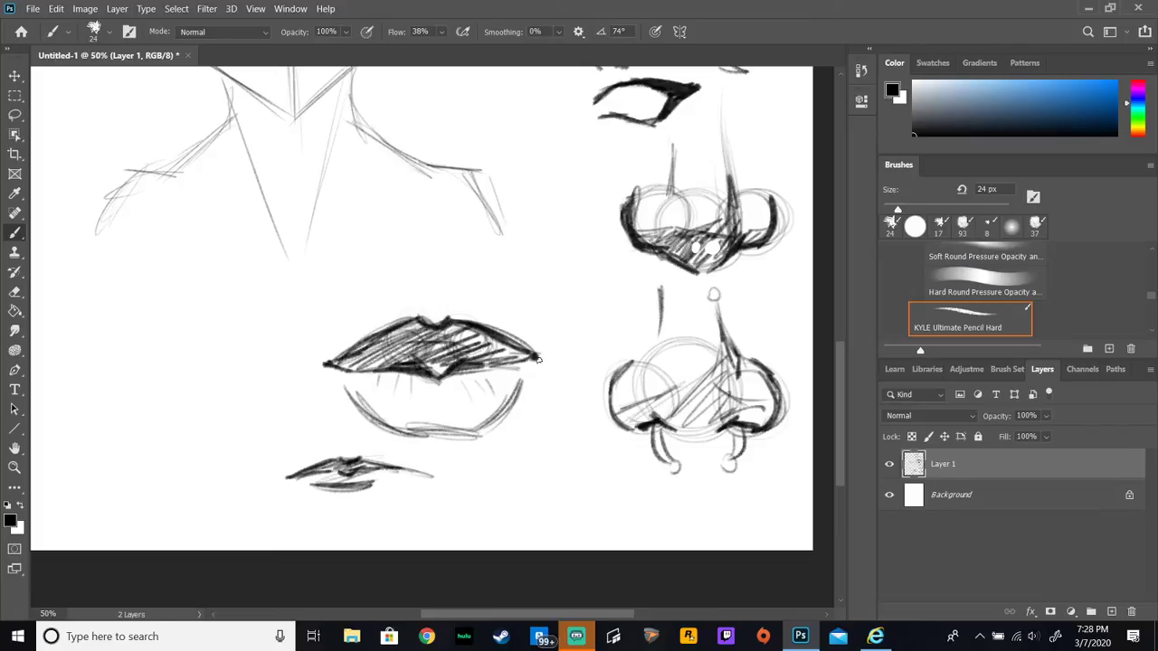
{"action": "mouse_move", "coordinate": [355, 387]}
{"action": "left_mouse_down"}
{"action": "mouse_move", "coordinate": [409, 378]}
{"action": "mouse_move", "coordinate": [425, 398]}
{"action": "mouse_move", "coordinate": [503, 362]}
{"action": "mouse_move", "coordinate": [495, 404]}
{"action": "mouse_move", "coordinate": [418, 405]}
{"action": "left_mouse_up"}
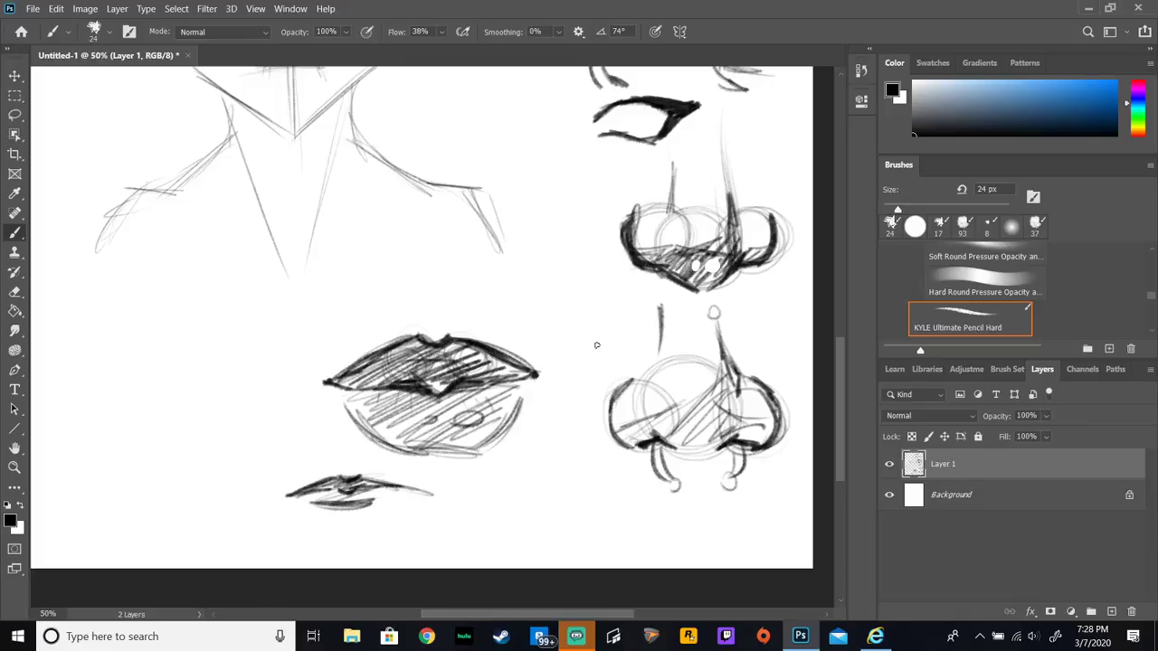
{"action": "mouse_move", "coordinate": [519, 488]}
{"action": "left_mouse_down"}
{"action": "mouse_move", "coordinate": [473, 482]}
{"action": "mouse_move", "coordinate": [565, 485]}
{"action": "mouse_move", "coordinate": [560, 495]}
{"action": "mouse_move", "coordinate": [567, 483]}
{"action": "mouse_move", "coordinate": [562, 496]}
{"action": "mouse_move", "coordinate": [500, 494]}
{"action": "mouse_move", "coordinate": [551, 493]}
{"action": "mouse_move", "coordinate": [501, 495]}
{"action": "mouse_move", "coordinate": [534, 518]}
{"action": "mouse_move", "coordinate": [561, 497]}
{"action": "left_mouse_up"}
{"action": "mouse_move", "coordinate": [485, 494]}
{"action": "left_mouse_down"}
{"action": "mouse_move", "coordinate": [541, 508]}
{"action": "mouse_move", "coordinate": [559, 494]}
{"action": "left_mouse_up"}
{"action": "mouse_move", "coordinate": [512, 490]}
{"action": "left_mouse_down"}
{"action": "mouse_move", "coordinate": [529, 496]}
{"action": "mouse_move", "coordinate": [538, 523]}
{"action": "left_mouse_up"}
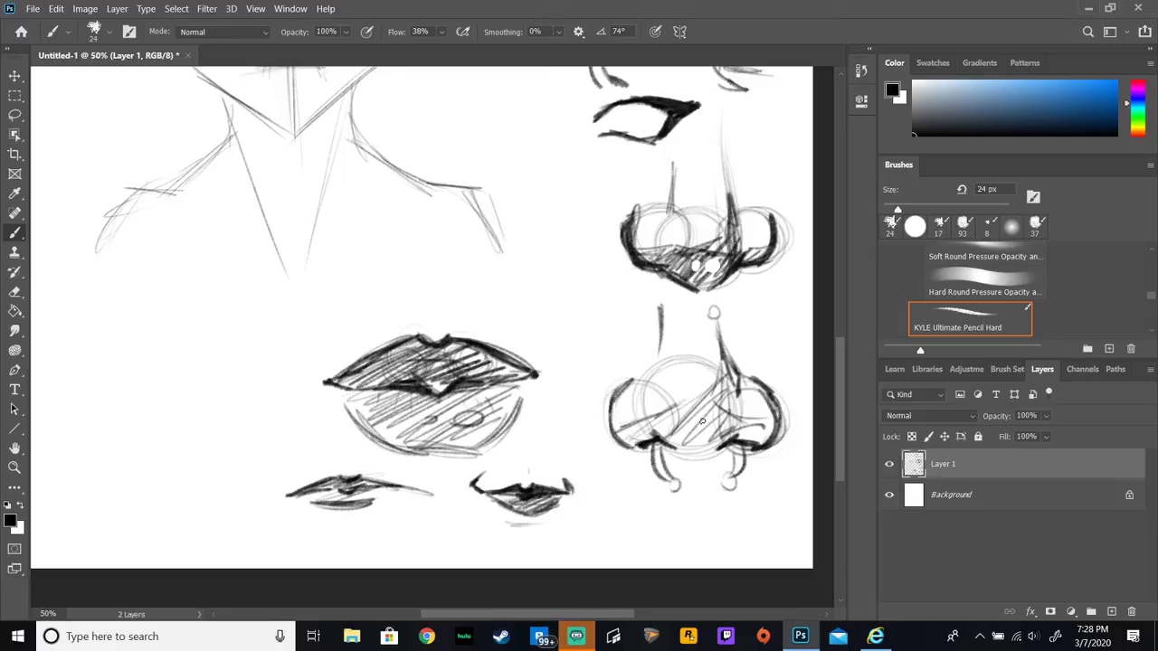
Step: Add philtrum and nostril strokes above the large lips, and draw shaded lips under the nose on the face
{"action": "left_click_drag", "start_coordinate": [838, 403], "coordinate": [827, 343]}
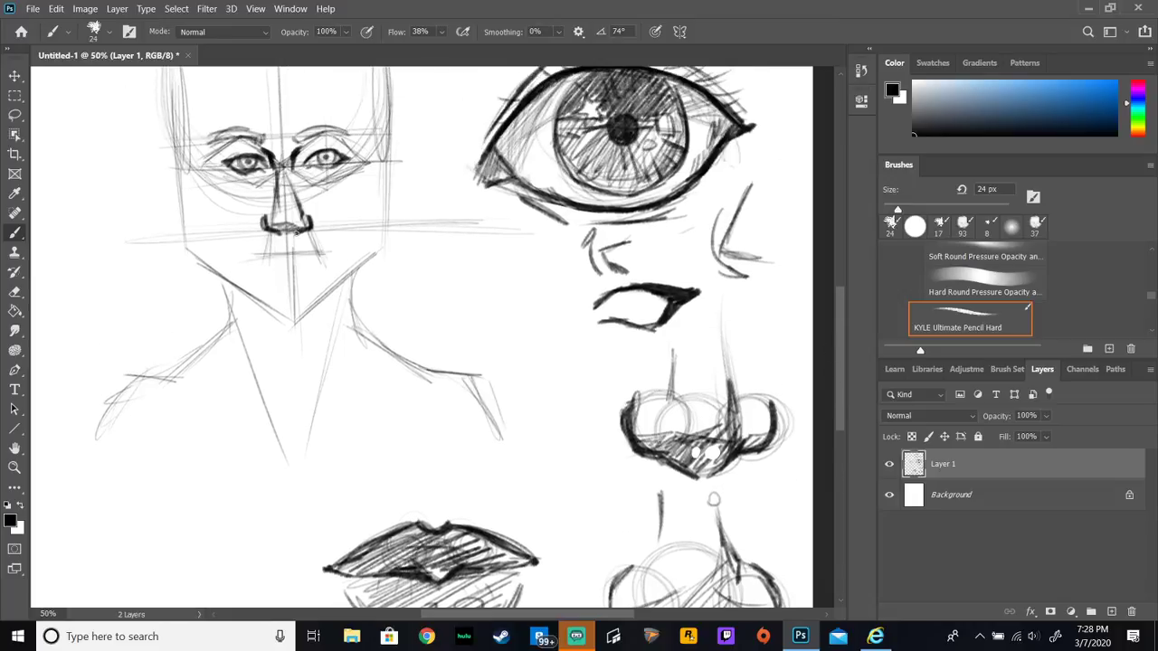
{"action": "mouse_move", "coordinate": [422, 503]}
{"action": "left_mouse_down"}
{"action": "mouse_move", "coordinate": [424, 480]}
{"action": "mouse_move", "coordinate": [420, 506]}
{"action": "mouse_move", "coordinate": [484, 489]}
{"action": "mouse_move", "coordinate": [508, 495]}
{"action": "left_mouse_up"}
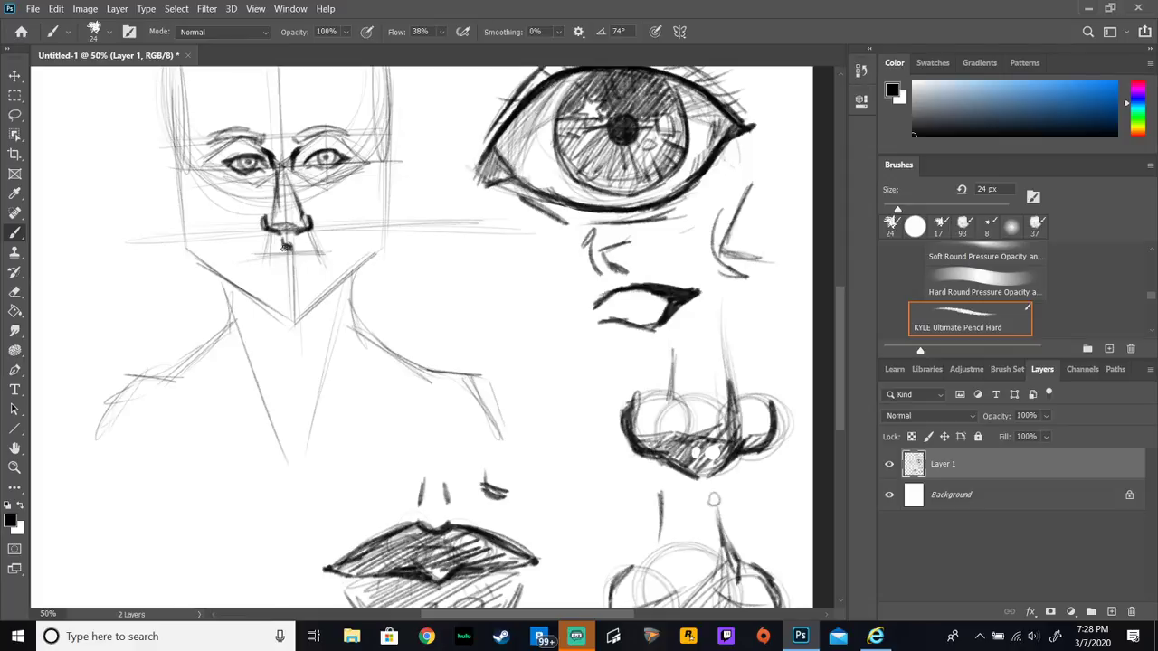
{"action": "mouse_move", "coordinate": [276, 251]}
{"action": "left_mouse_down"}
{"action": "mouse_move", "coordinate": [260, 258]}
{"action": "mouse_move", "coordinate": [319, 253]}
{"action": "left_mouse_up"}
{"action": "mouse_move", "coordinate": [288, 266]}
{"action": "left_mouse_down"}
{"action": "mouse_move", "coordinate": [279, 260]}
{"action": "mouse_move", "coordinate": [311, 266]}
{"action": "mouse_move", "coordinate": [274, 271]}
{"action": "mouse_move", "coordinate": [299, 272]}
{"action": "mouse_move", "coordinate": [277, 259]}
{"action": "mouse_move", "coordinate": [318, 260]}
{"action": "mouse_move", "coordinate": [264, 262]}
{"action": "left_mouse_up"}
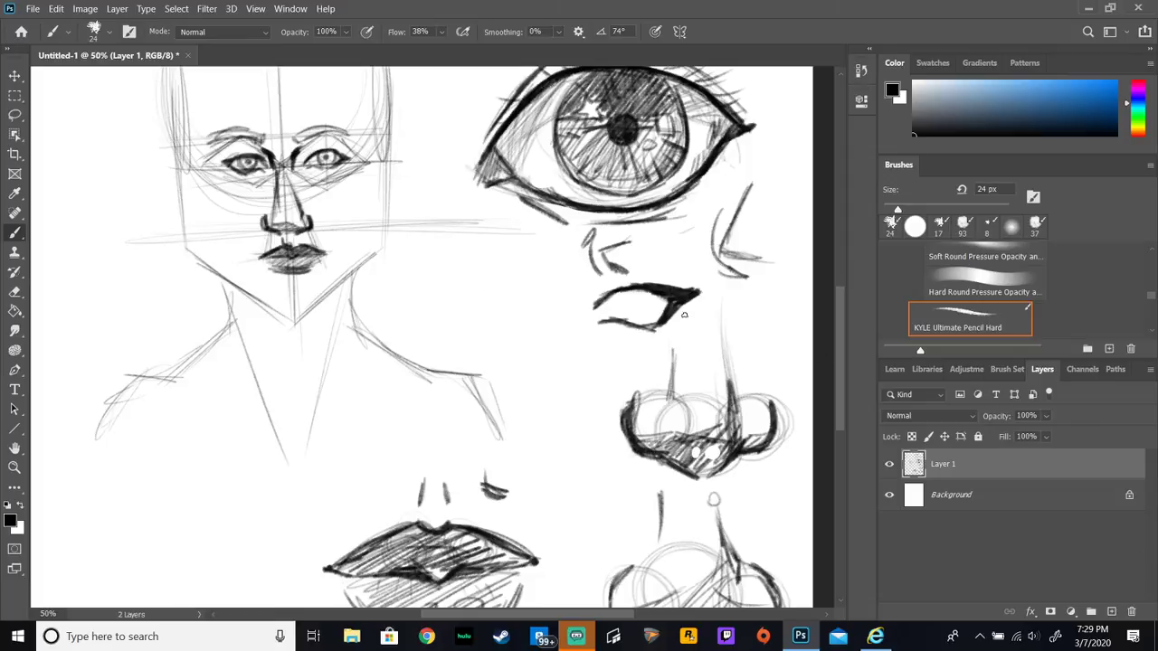
Step: Scribble shadows beneath the lower lips of the two small mouth studies
{"action": "scroll", "coordinate": [829, 371], "scroll_direction": "down", "scroll_amount": 5}
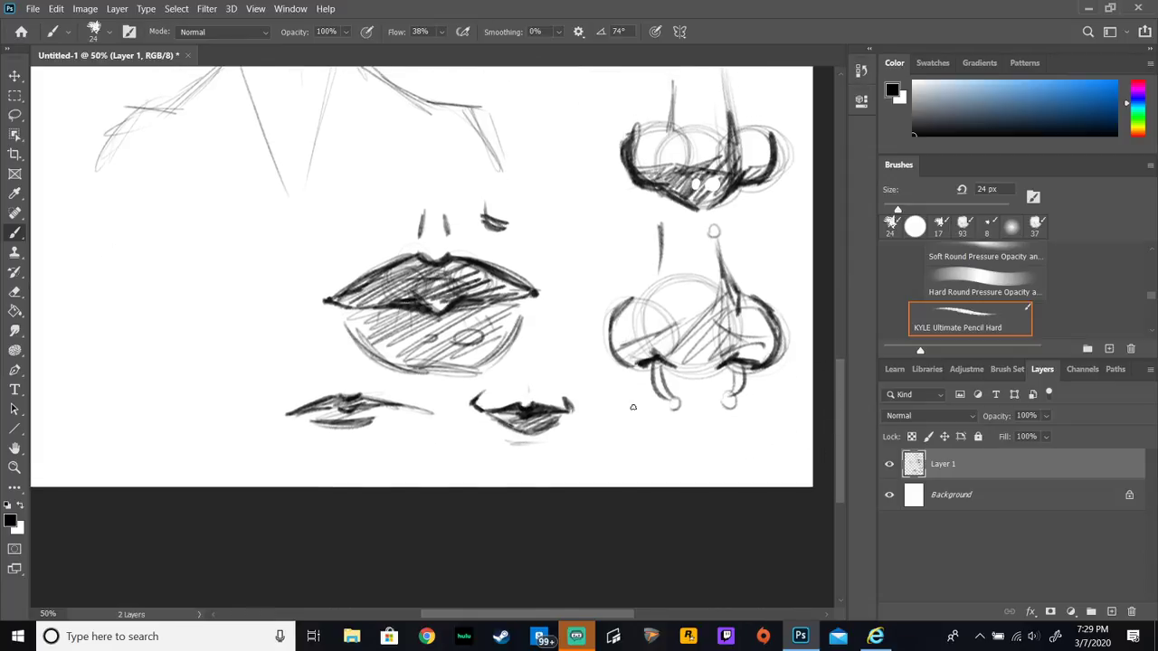
{"action": "mouse_move", "coordinate": [346, 434]}
{"action": "left_mouse_down"}
{"action": "mouse_move", "coordinate": [331, 431]}
{"action": "mouse_move", "coordinate": [355, 440]}
{"action": "left_mouse_up"}
{"action": "mouse_move", "coordinate": [506, 453]}
{"action": "left_mouse_down"}
{"action": "mouse_move", "coordinate": [544, 445]}
{"action": "mouse_move", "coordinate": [496, 455]}
{"action": "mouse_move", "coordinate": [543, 431]}
{"action": "mouse_move", "coordinate": [577, 442]}
{"action": "left_mouse_up"}
{"action": "left_click_drag", "start_coordinate": [523, 431], "coordinate": [478, 452]}
{"action": "mouse_move", "coordinate": [339, 434]}
{"action": "left_mouse_down"}
{"action": "mouse_move", "coordinate": [329, 441]}
{"action": "mouse_move", "coordinate": [378, 427]}
{"action": "left_mouse_up"}
{"action": "left_click_drag", "start_coordinate": [351, 441], "coordinate": [383, 425]}
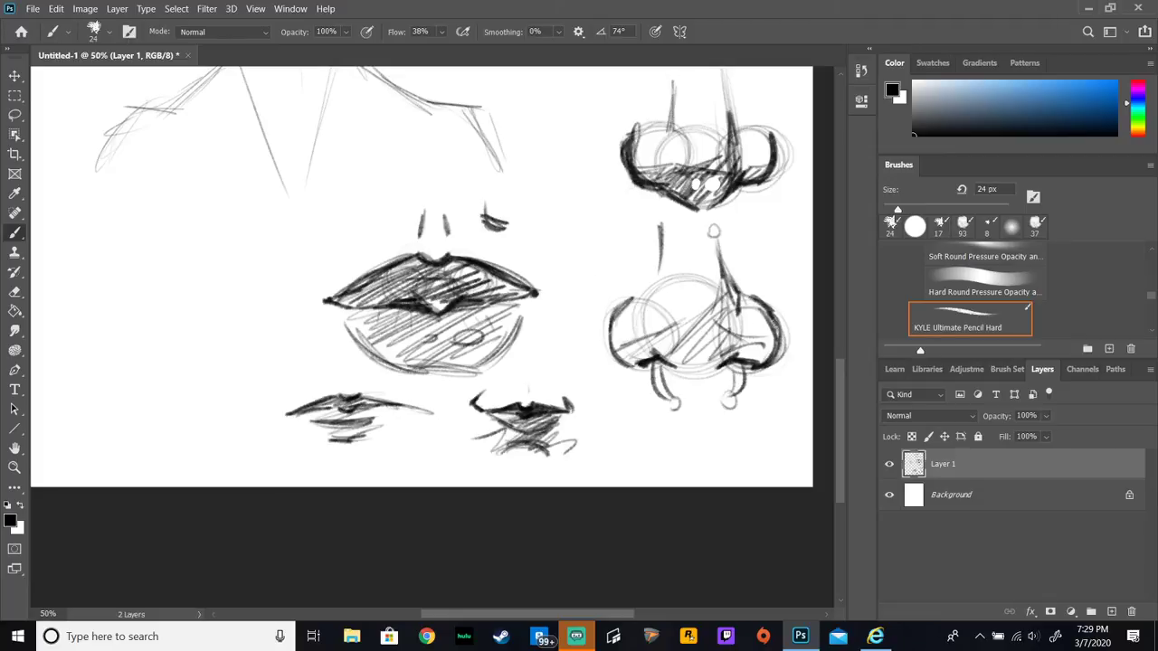
Step: Shade the area directly beneath the lower lip on the face
{"action": "scroll", "coordinate": [849, 354], "scroll_direction": "up", "scroll_amount": 5}
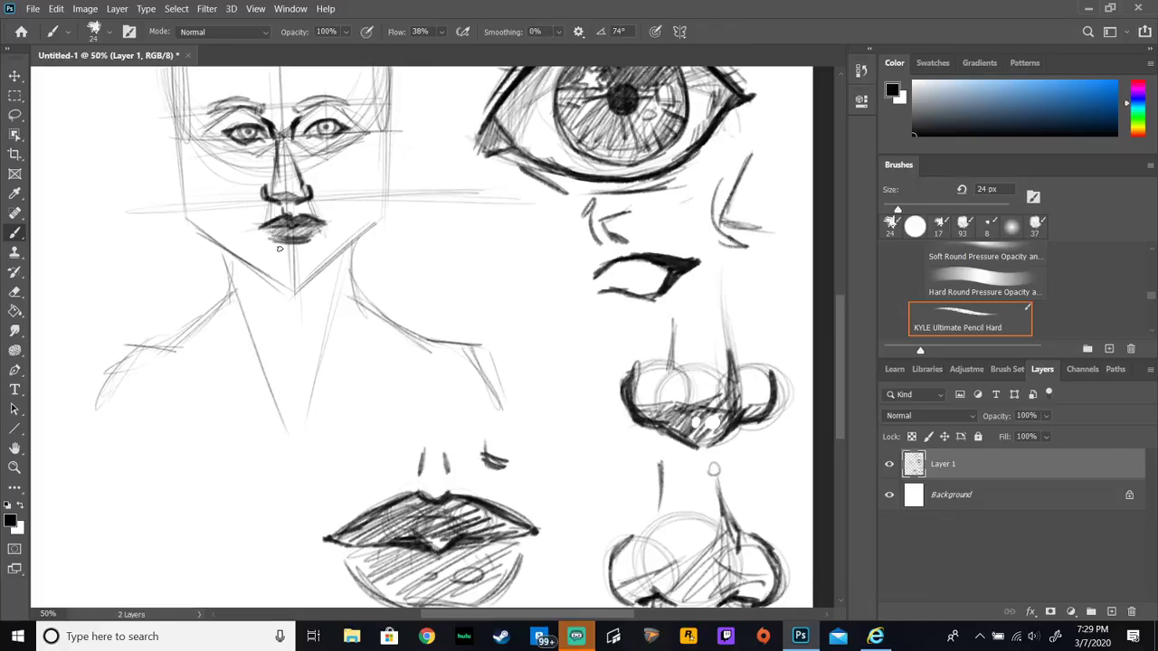
{"action": "mouse_move", "coordinate": [280, 254]}
{"action": "left_mouse_down"}
{"action": "mouse_move", "coordinate": [310, 251]}
{"action": "mouse_move", "coordinate": [271, 252]}
{"action": "mouse_move", "coordinate": [304, 249]}
{"action": "mouse_move", "coordinate": [269, 253]}
{"action": "left_mouse_up"}
{"action": "left_click_drag", "start_coordinate": [277, 244], "coordinate": [265, 254]}
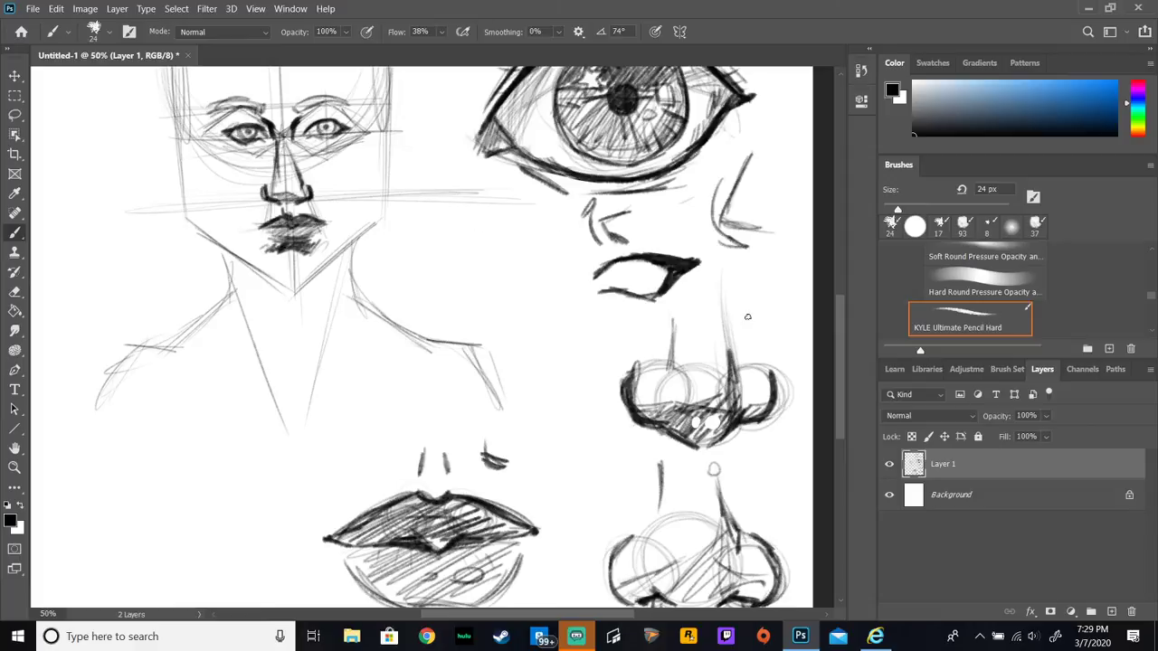
Step: Draw narrower side lines on the face and a dark angular jaw ending in a flat chin
{"action": "scroll", "coordinate": [805, 364], "scroll_direction": "up", "scroll_amount": 3}
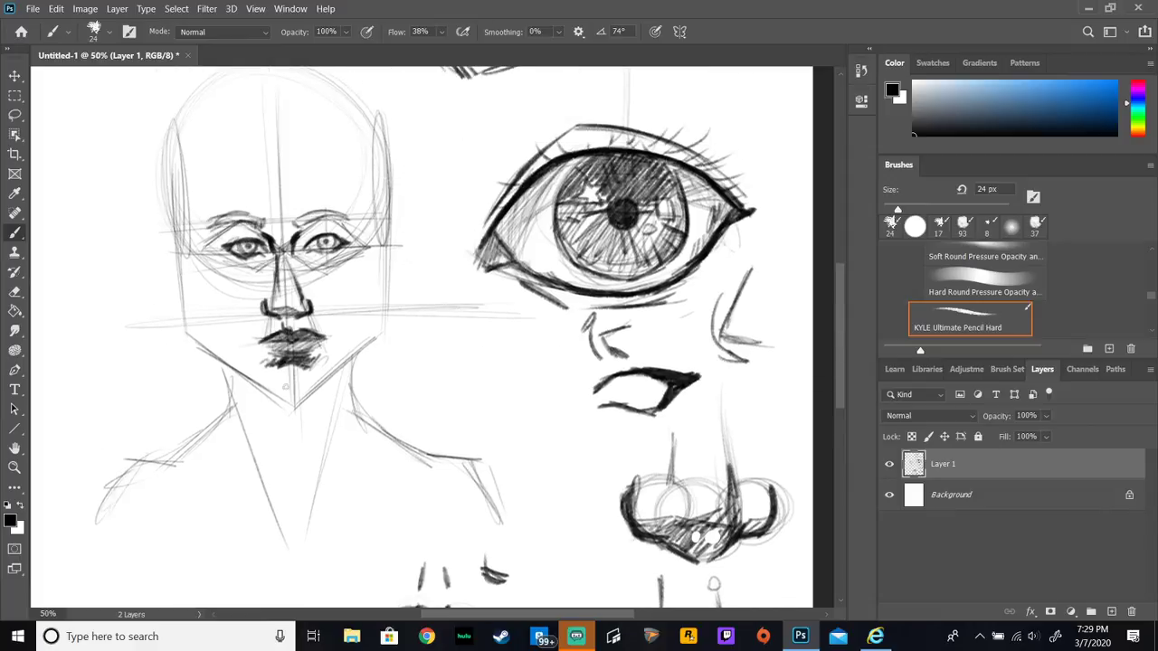
{"action": "left_click_drag", "start_coordinate": [189, 149], "coordinate": [196, 329]}
{"action": "mouse_move", "coordinate": [194, 117]}
{"action": "left_mouse_down"}
{"action": "mouse_move", "coordinate": [200, 353]}
{"action": "mouse_move", "coordinate": [205, 315]}
{"action": "mouse_move", "coordinate": [287, 413]}
{"action": "left_mouse_up"}
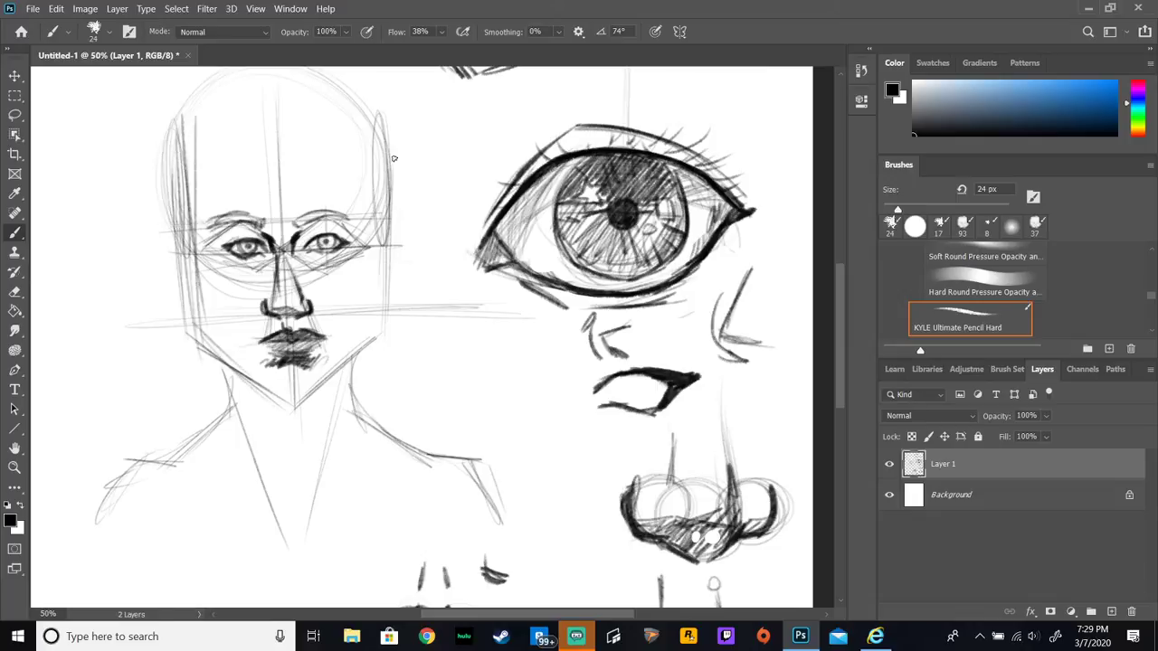
{"action": "mouse_move", "coordinate": [381, 134]}
{"action": "left_mouse_down"}
{"action": "mouse_move", "coordinate": [377, 353]}
{"action": "mouse_move", "coordinate": [295, 405]}
{"action": "mouse_move", "coordinate": [312, 405]}
{"action": "mouse_move", "coordinate": [275, 406]}
{"action": "mouse_move", "coordinate": [317, 405]}
{"action": "mouse_move", "coordinate": [279, 407]}
{"action": "mouse_move", "coordinate": [335, 385]}
{"action": "mouse_move", "coordinate": [367, 348]}
{"action": "left_mouse_up"}
{"action": "mouse_move", "coordinate": [258, 392]}
{"action": "left_mouse_down"}
{"action": "mouse_move", "coordinate": [272, 406]}
{"action": "mouse_move", "coordinate": [208, 354]}
{"action": "mouse_move", "coordinate": [222, 367]}
{"action": "left_mouse_up"}
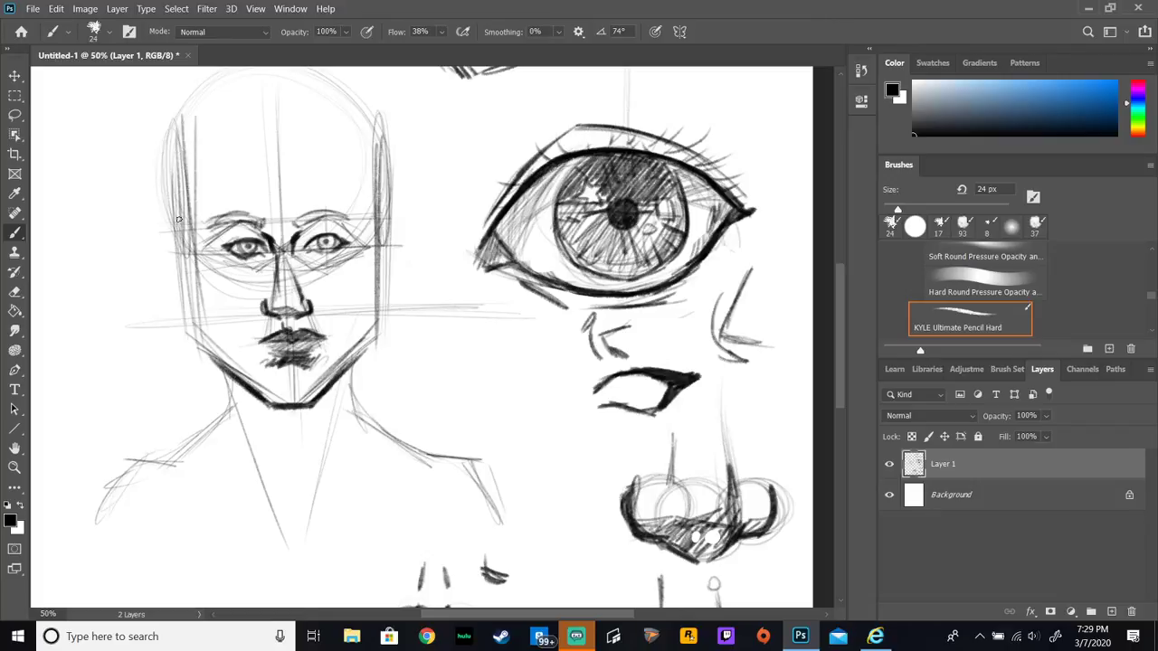
Step: Darken the cheekbone contours on both sides of the face and connect them to the jaw
{"action": "mouse_move", "coordinate": [186, 280]}
{"action": "left_mouse_down"}
{"action": "mouse_move", "coordinate": [184, 268]}
{"action": "mouse_move", "coordinate": [193, 299]}
{"action": "mouse_move", "coordinate": [185, 263]}
{"action": "left_mouse_up"}
{"action": "mouse_move", "coordinate": [376, 284]}
{"action": "left_mouse_down"}
{"action": "mouse_move", "coordinate": [371, 262]}
{"action": "mouse_move", "coordinate": [366, 348]}
{"action": "mouse_move", "coordinate": [348, 362]}
{"action": "left_mouse_up"}
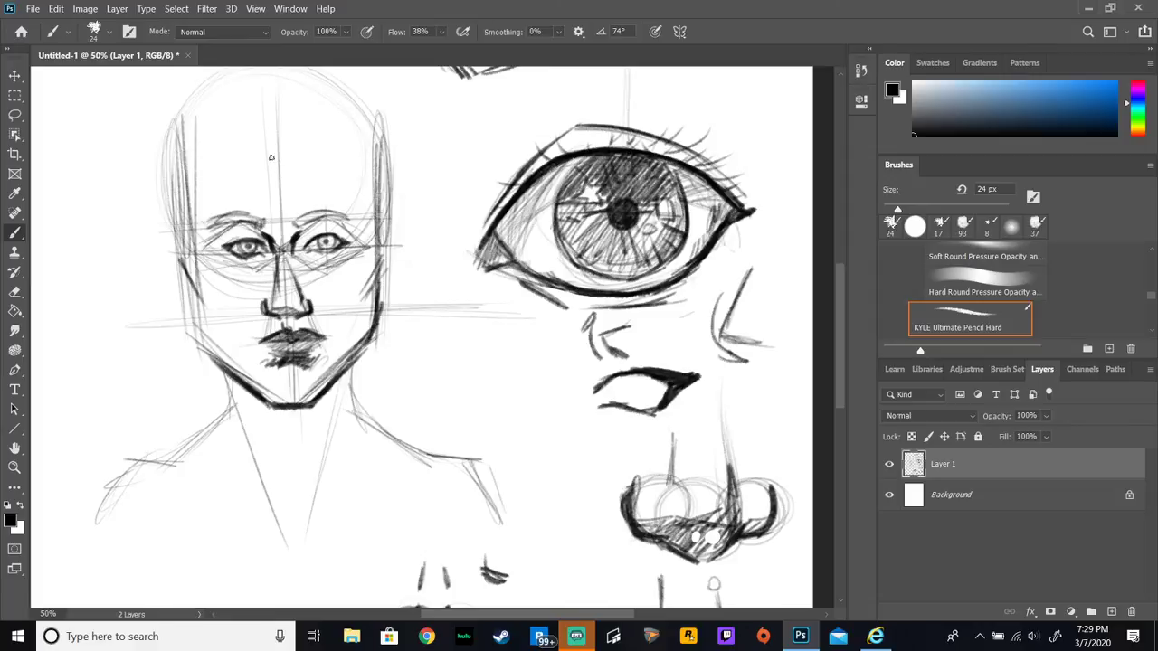
{"action": "mouse_move", "coordinate": [189, 272]}
{"action": "left_mouse_down"}
{"action": "mouse_move", "coordinate": [201, 349]}
{"action": "mouse_move", "coordinate": [213, 365]}
{"action": "mouse_move", "coordinate": [185, 271]}
{"action": "mouse_move", "coordinate": [218, 360]}
{"action": "left_mouse_up"}
{"action": "mouse_move", "coordinate": [181, 255]}
{"action": "left_mouse_down"}
{"action": "mouse_move", "coordinate": [183, 234]}
{"action": "mouse_move", "coordinate": [179, 265]}
{"action": "left_mouse_up"}
{"action": "left_click_drag", "start_coordinate": [387, 232], "coordinate": [377, 274]}
{"action": "mouse_move", "coordinate": [181, 270]}
{"action": "left_mouse_down"}
{"action": "mouse_move", "coordinate": [204, 309]}
{"action": "mouse_move", "coordinate": [183, 258]}
{"action": "left_mouse_up"}
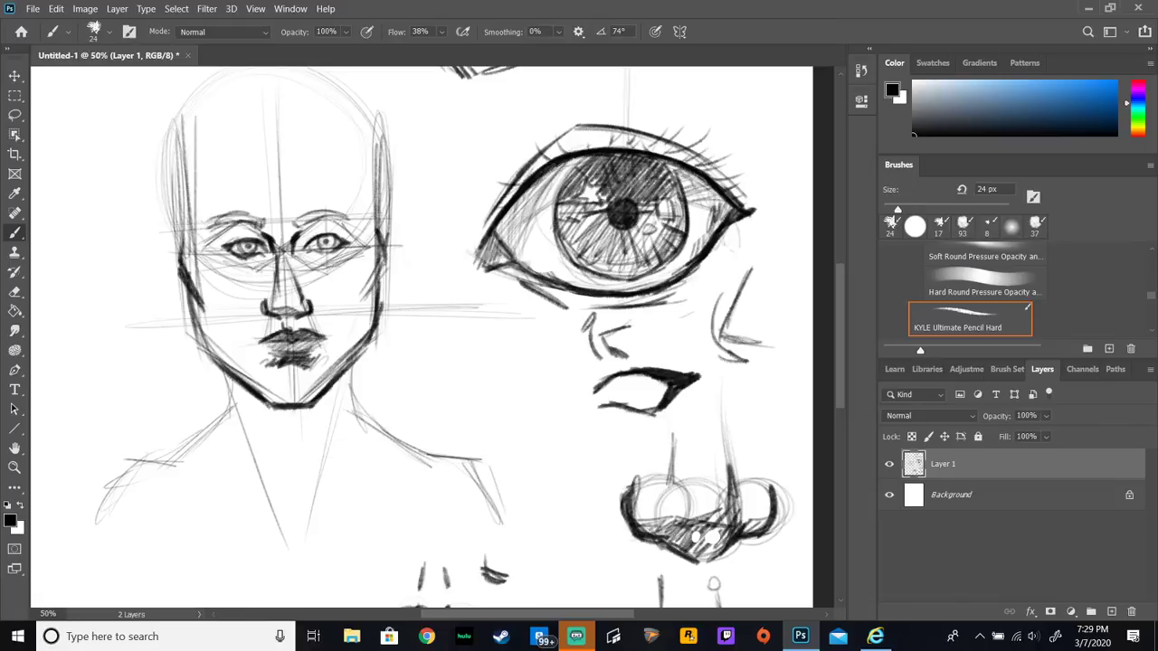
Step: Thicken the side of the head from the temple to eye level beside the face's right-hand eye
{"action": "left_click_drag", "start_coordinate": [389, 132], "coordinate": [388, 250]}
{"action": "left_click_drag", "start_coordinate": [389, 168], "coordinate": [386, 268]}
{"action": "left_click_drag", "start_coordinate": [388, 128], "coordinate": [387, 234]}
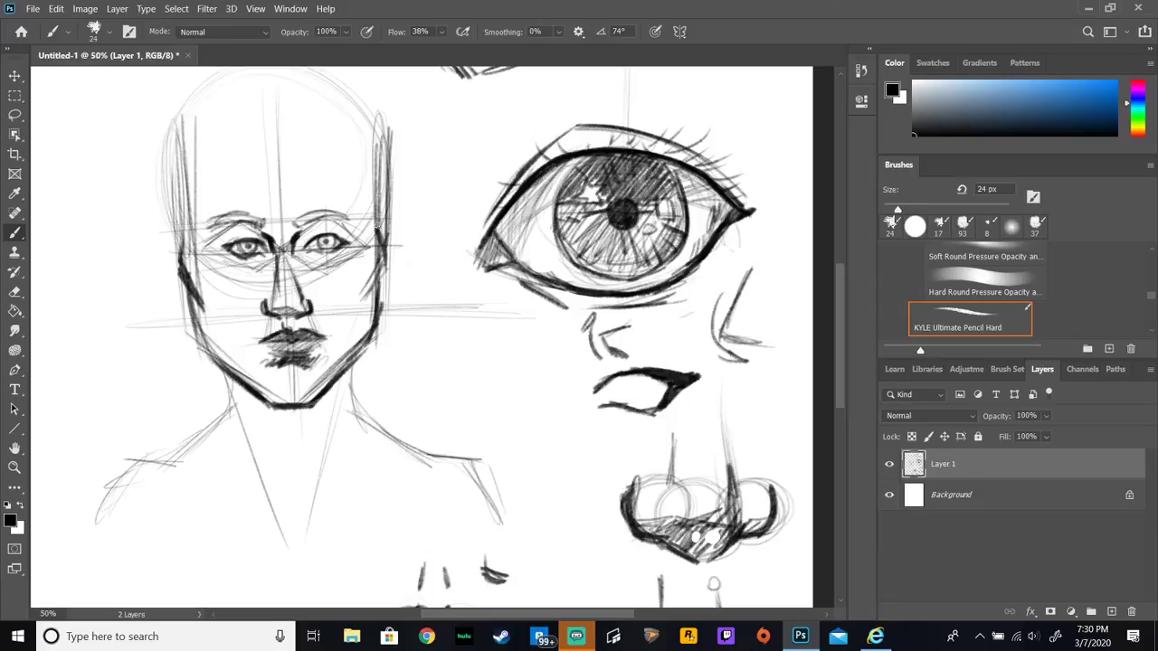
{"action": "left_click_drag", "start_coordinate": [385, 189], "coordinate": [380, 250]}
{"action": "mouse_move", "coordinate": [389, 163]}
{"action": "left_mouse_down"}
{"action": "mouse_move", "coordinate": [382, 246]}
{"action": "mouse_move", "coordinate": [384, 230]}
{"action": "left_mouse_up"}
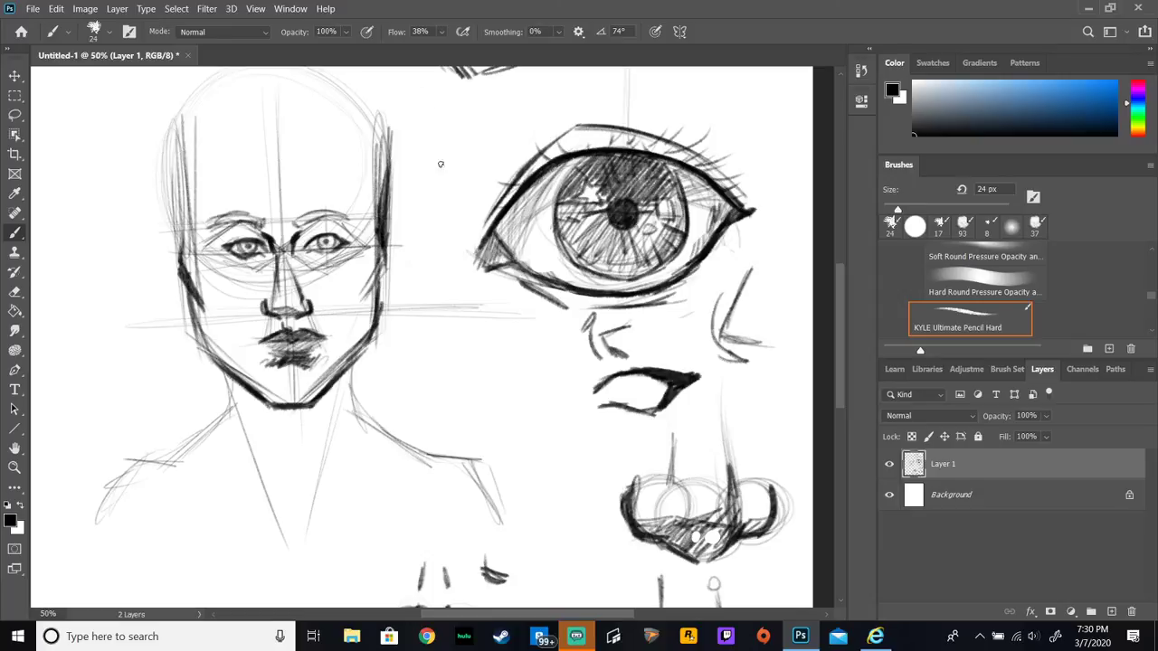
Step: Sketch an angled temple-to-cheekbone contour study with a light oval between the face and the large eye
{"action": "mouse_move", "coordinate": [449, 207]}
{"action": "left_mouse_down"}
{"action": "mouse_move", "coordinate": [434, 229]}
{"action": "mouse_move", "coordinate": [467, 192]}
{"action": "mouse_move", "coordinate": [460, 201]}
{"action": "mouse_move", "coordinate": [471, 105]}
{"action": "left_mouse_up"}
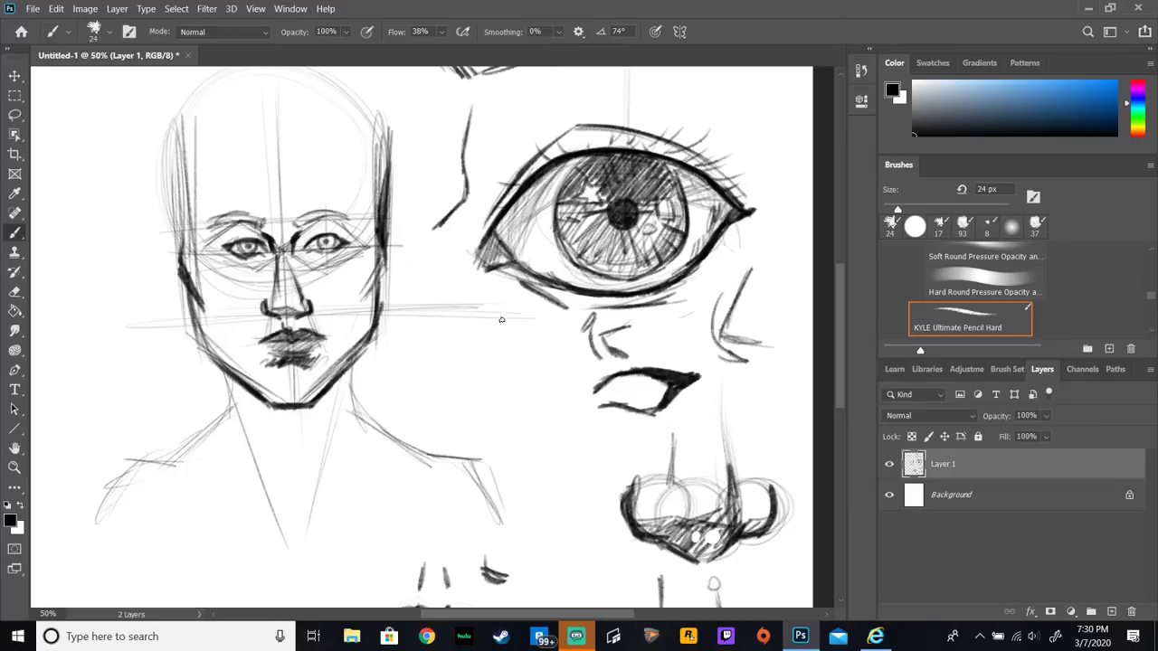
{"action": "mouse_move", "coordinate": [461, 208]}
{"action": "left_mouse_down"}
{"action": "mouse_move", "coordinate": [449, 270]}
{"action": "mouse_move", "coordinate": [410, 315]}
{"action": "left_mouse_up"}
{"action": "left_click_drag", "start_coordinate": [448, 277], "coordinate": [420, 304]}
{"action": "left_click_drag", "start_coordinate": [422, 172], "coordinate": [456, 283]}
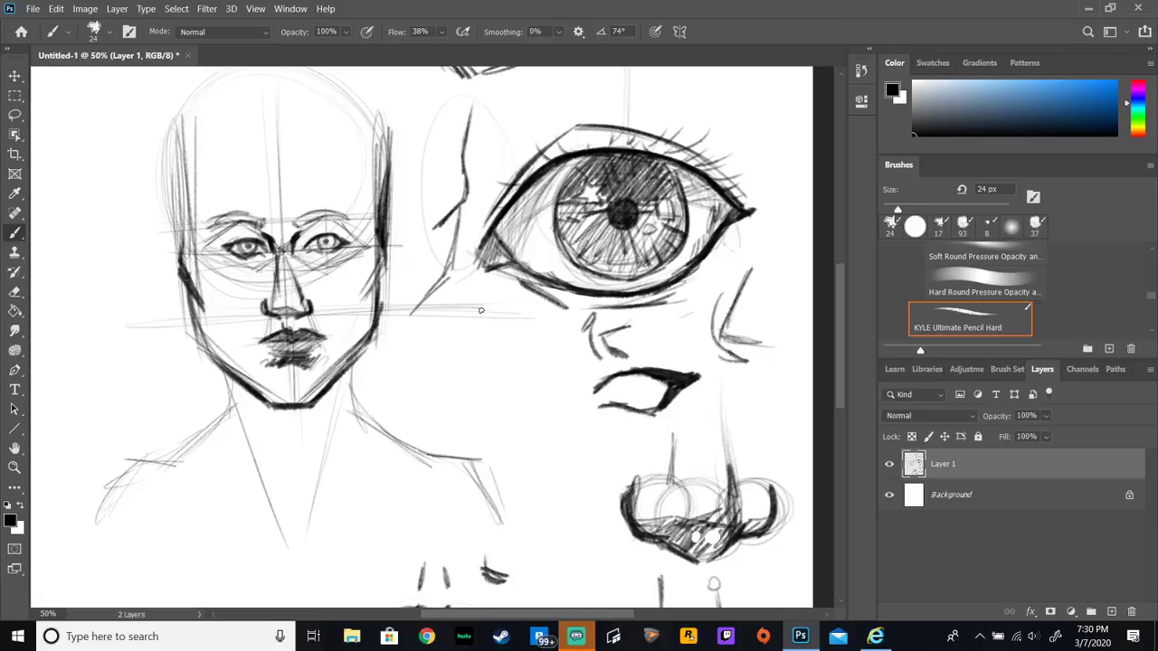
Step: Darken the temple lines on both sides of the head, mainly beside the face's left-hand eye
{"action": "mouse_move", "coordinate": [387, 153]}
{"action": "left_mouse_down"}
{"action": "mouse_move", "coordinate": [378, 206]}
{"action": "mouse_move", "coordinate": [382, 197]}
{"action": "left_mouse_up"}
{"action": "left_click_drag", "start_coordinate": [185, 212], "coordinate": [179, 250]}
{"action": "left_click_drag", "start_coordinate": [179, 178], "coordinate": [176, 239]}
{"action": "mouse_move", "coordinate": [174, 141]}
{"action": "left_mouse_down"}
{"action": "mouse_move", "coordinate": [181, 228]}
{"action": "mouse_move", "coordinate": [177, 177]}
{"action": "left_mouse_up"}
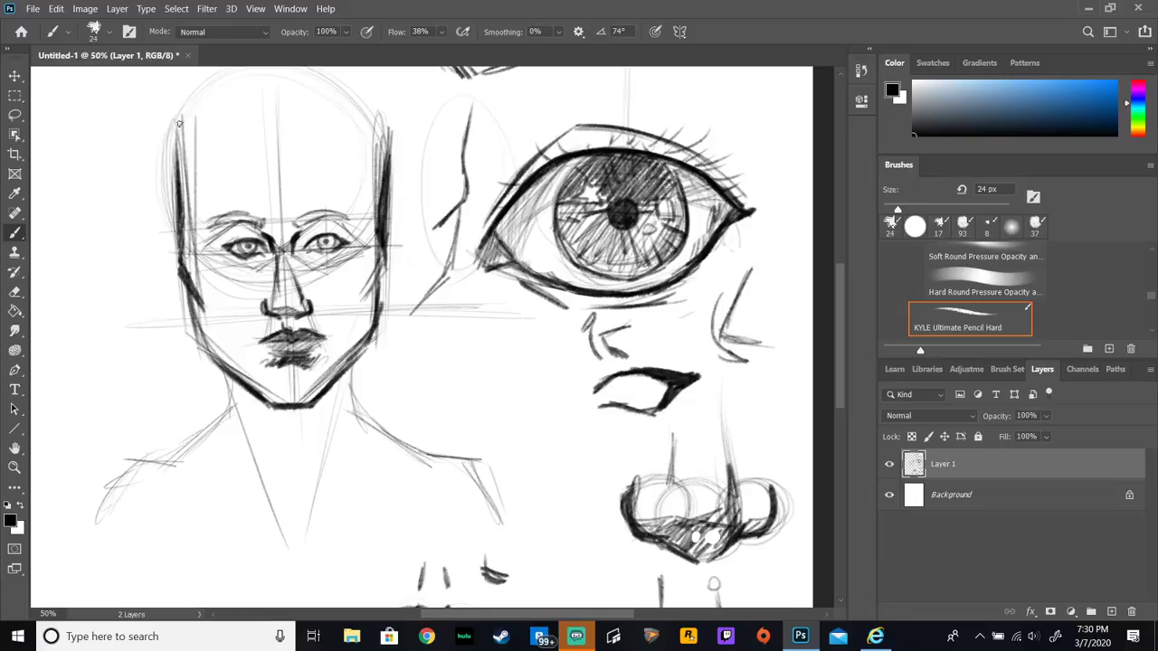
Step: Draw a lower curve for the top of the skull and sketch a hairline across the forehead
{"action": "scroll", "coordinate": [777, 293], "scroll_direction": "up", "scroll_amount": 2}
{"action": "mouse_move", "coordinate": [183, 207]}
{"action": "left_mouse_down"}
{"action": "mouse_move", "coordinate": [271, 141]}
{"action": "mouse_move", "coordinate": [398, 192]}
{"action": "mouse_move", "coordinate": [380, 217]}
{"action": "left_mouse_up"}
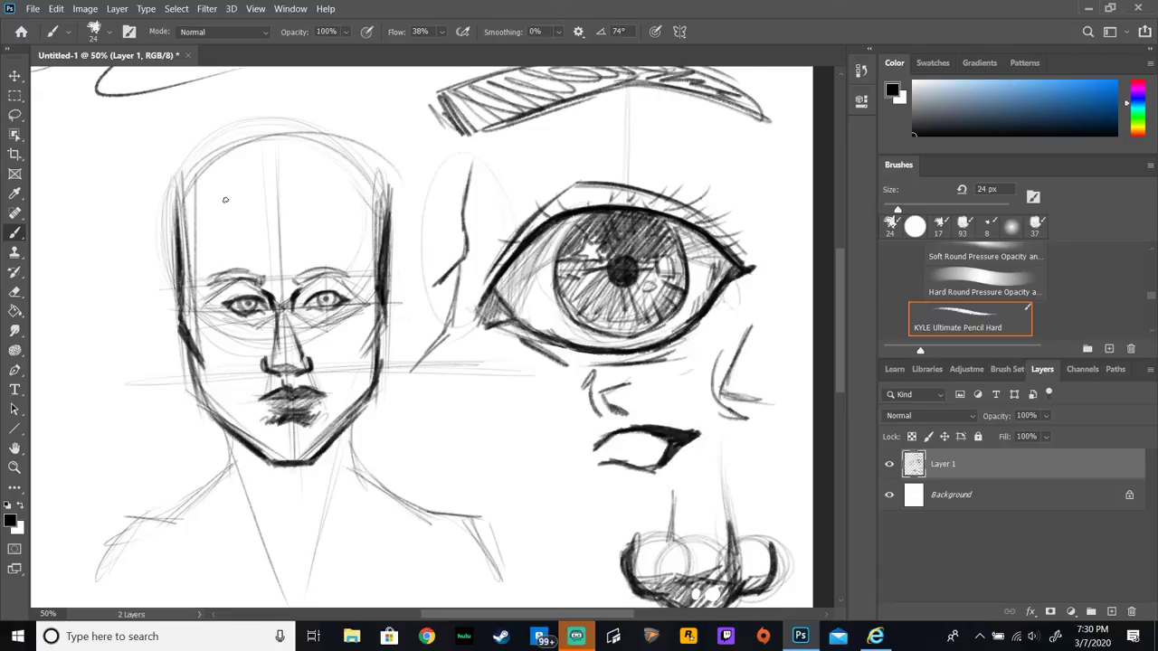
{"action": "mouse_move", "coordinate": [229, 217]}
{"action": "left_mouse_down"}
{"action": "mouse_move", "coordinate": [326, 223]}
{"action": "mouse_move", "coordinate": [226, 224]}
{"action": "mouse_move", "coordinate": [286, 222]}
{"action": "mouse_move", "coordinate": [191, 251]}
{"action": "left_mouse_up"}
{"action": "mouse_move", "coordinate": [206, 224]}
{"action": "left_mouse_down"}
{"action": "mouse_move", "coordinate": [317, 245]}
{"action": "mouse_move", "coordinate": [317, 213]}
{"action": "mouse_move", "coordinate": [371, 263]}
{"action": "left_mouse_up"}
{"action": "mouse_move", "coordinate": [351, 224]}
{"action": "left_mouse_down"}
{"action": "mouse_move", "coordinate": [317, 210]}
{"action": "mouse_move", "coordinate": [270, 233]}
{"action": "left_mouse_up"}
{"action": "left_click_drag", "start_coordinate": [208, 211], "coordinate": [266, 237]}
{"action": "mouse_move", "coordinate": [185, 230]}
{"action": "left_mouse_down"}
{"action": "mouse_move", "coordinate": [224, 237]}
{"action": "mouse_move", "coordinate": [317, 221]}
{"action": "left_mouse_up"}
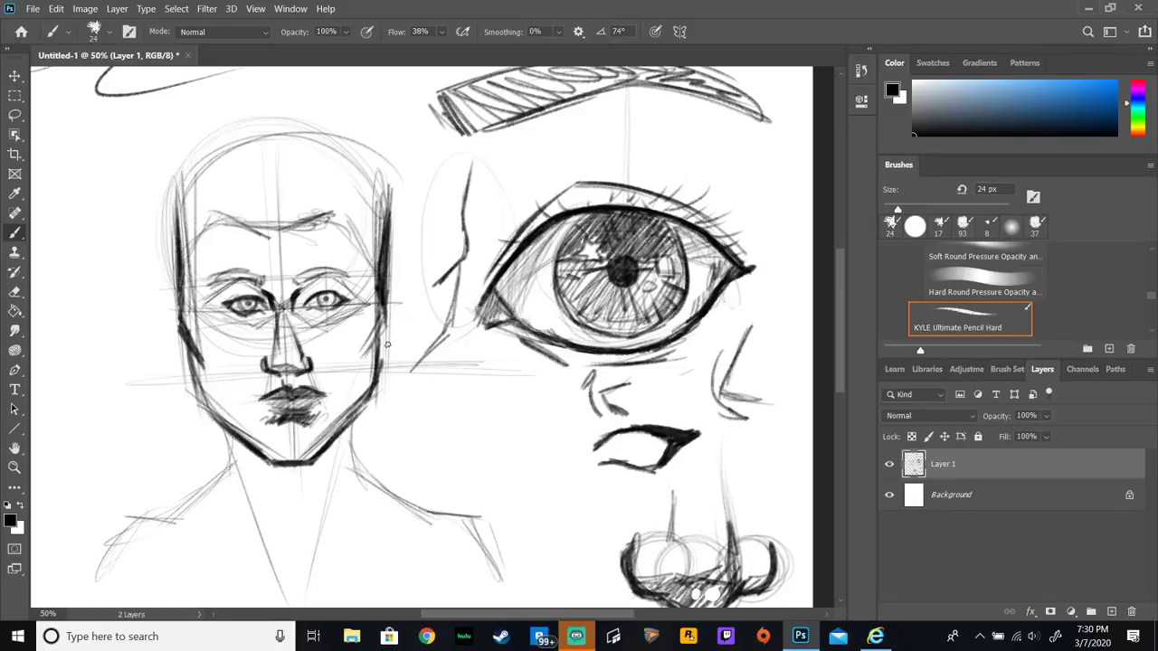
Step: Reinforce the guideline at the base of the nose and draw ears between eye and nose level on both sides
{"action": "mouse_move", "coordinate": [371, 367]}
{"action": "left_mouse_down"}
{"action": "mouse_move", "coordinate": [225, 371]}
{"action": "mouse_move", "coordinate": [404, 366]}
{"action": "mouse_move", "coordinate": [155, 377]}
{"action": "mouse_move", "coordinate": [409, 371]}
{"action": "mouse_move", "coordinate": [195, 375]}
{"action": "left_mouse_up"}
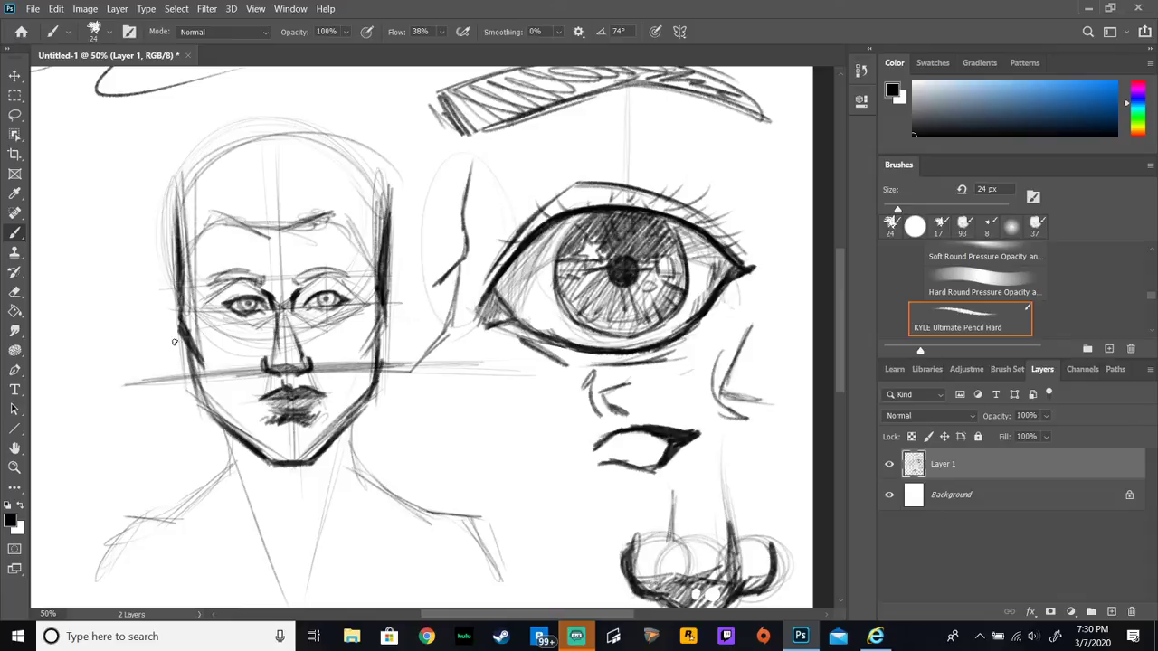
{"action": "mouse_move", "coordinate": [349, 302]}
{"action": "left_mouse_down"}
{"action": "mouse_move", "coordinate": [425, 303]}
{"action": "mouse_move", "coordinate": [402, 311]}
{"action": "mouse_move", "coordinate": [396, 353]}
{"action": "mouse_move", "coordinate": [382, 364]}
{"action": "mouse_move", "coordinate": [400, 335]}
{"action": "mouse_move", "coordinate": [395, 306]}
{"action": "mouse_move", "coordinate": [380, 360]}
{"action": "left_mouse_up"}
{"action": "mouse_move", "coordinate": [173, 314]}
{"action": "left_mouse_down"}
{"action": "mouse_move", "coordinate": [184, 376]}
{"action": "mouse_move", "coordinate": [172, 318]}
{"action": "mouse_move", "coordinate": [185, 375]}
{"action": "mouse_move", "coordinate": [171, 322]}
{"action": "mouse_move", "coordinate": [165, 353]}
{"action": "mouse_move", "coordinate": [175, 369]}
{"action": "left_mouse_up"}
{"action": "left_click_drag", "start_coordinate": [395, 310], "coordinate": [381, 344]}
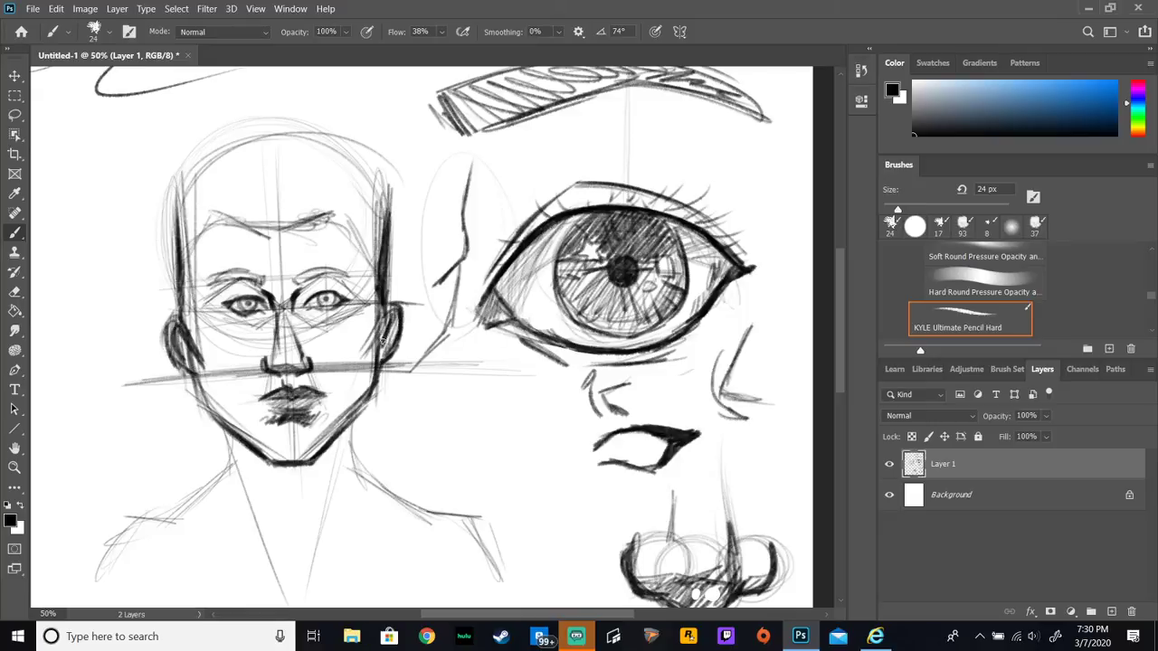
Step: Erase the neck and shoulder construction lines below the jaw
{"action": "scroll", "coordinate": [422, 336], "scroll_direction": "down", "scroll_amount": 3}
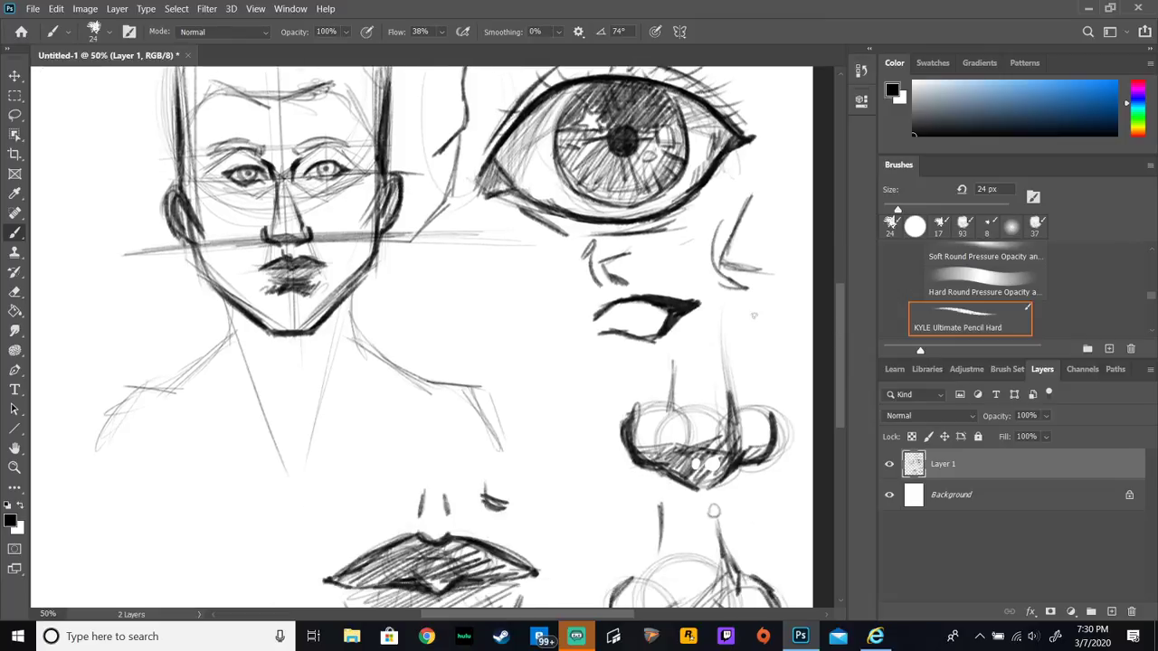
{"action": "mouse_move", "coordinate": [226, 310]}
{"action": "left_mouse_down"}
{"action": "mouse_move", "coordinate": [228, 337]}
{"action": "mouse_move", "coordinate": [224, 299]}
{"action": "left_mouse_up"}
{"action": "left_click", "coordinate": [15, 291]}
{"action": "mouse_move", "coordinate": [230, 327]}
{"action": "left_mouse_down"}
{"action": "mouse_move", "coordinate": [80, 445]}
{"action": "mouse_move", "coordinate": [250, 366]}
{"action": "left_mouse_up"}
{"action": "mouse_move", "coordinate": [256, 440]}
{"action": "left_mouse_down"}
{"action": "mouse_move", "coordinate": [243, 393]}
{"action": "mouse_move", "coordinate": [344, 346]}
{"action": "left_mouse_up"}
{"action": "mouse_move", "coordinate": [359, 342]}
{"action": "left_mouse_down"}
{"action": "mouse_move", "coordinate": [499, 409]}
{"action": "mouse_move", "coordinate": [481, 408]}
{"action": "mouse_move", "coordinate": [500, 452]}
{"action": "left_mouse_up"}
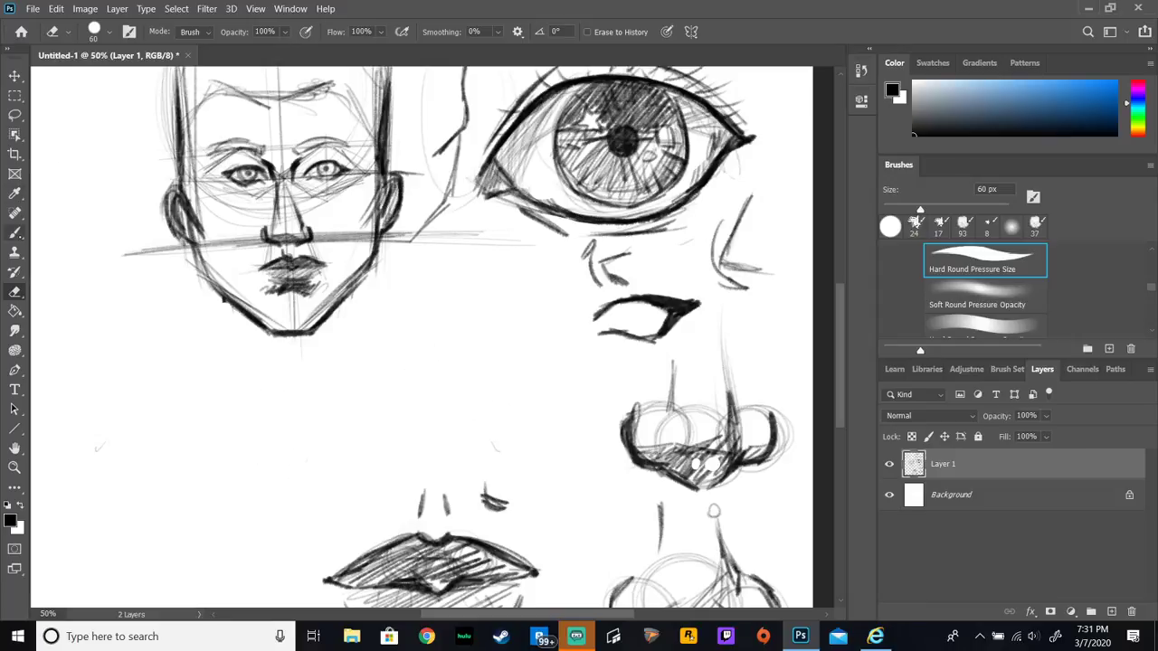
Step: Redraw the jaw edge below the left-hand ear with the pencil brush
{"action": "key", "text": "b"}
{"action": "left_click_drag", "start_coordinate": [200, 256], "coordinate": [224, 305]}
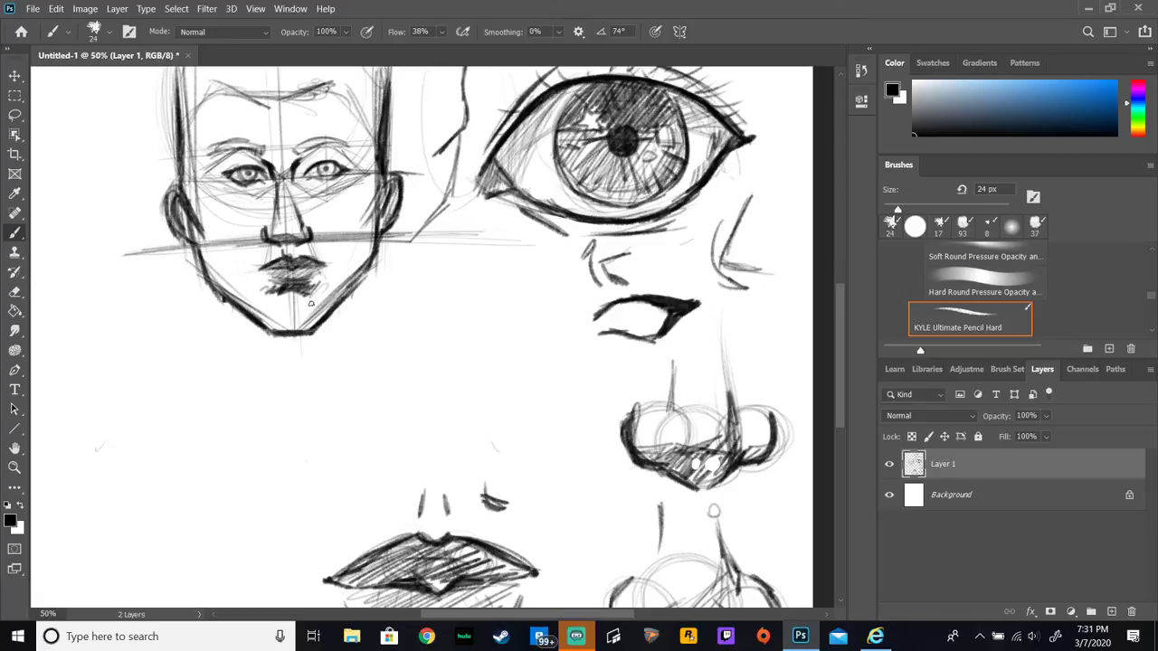
Step: Try to draw the neck and sloping shoulders below the jaw with the pencil brush, and erase them
{"action": "mouse_move", "coordinate": [370, 234]}
{"action": "left_mouse_down"}
{"action": "mouse_move", "coordinate": [366, 275]}
{"action": "mouse_move", "coordinate": [297, 315]}
{"action": "left_mouse_up"}
{"action": "mouse_move", "coordinate": [218, 301]}
{"action": "left_mouse_down"}
{"action": "mouse_move", "coordinate": [223, 367]}
{"action": "mouse_move", "coordinate": [150, 405]}
{"action": "mouse_move", "coordinate": [116, 442]}
{"action": "left_mouse_up"}
{"action": "mouse_move", "coordinate": [357, 305]}
{"action": "left_mouse_down"}
{"action": "mouse_move", "coordinate": [380, 370]}
{"action": "mouse_move", "coordinate": [469, 387]}
{"action": "mouse_move", "coordinate": [505, 433]}
{"action": "left_mouse_up"}
{"action": "key", "text": "e"}
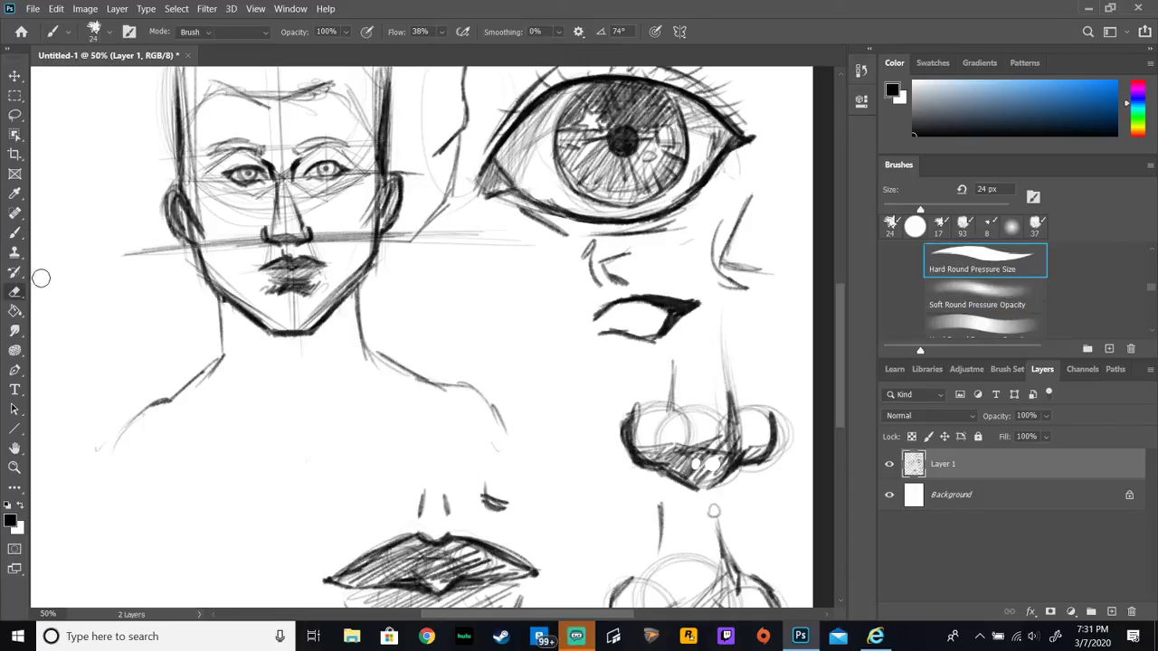
{"action": "mouse_move", "coordinate": [117, 419]}
{"action": "left_mouse_down"}
{"action": "mouse_move", "coordinate": [159, 405]}
{"action": "mouse_move", "coordinate": [129, 441]}
{"action": "mouse_move", "coordinate": [226, 339]}
{"action": "mouse_move", "coordinate": [217, 311]}
{"action": "mouse_move", "coordinate": [248, 334]}
{"action": "left_mouse_up"}
{"action": "mouse_move", "coordinate": [358, 303]}
{"action": "left_mouse_down"}
{"action": "mouse_move", "coordinate": [351, 343]}
{"action": "mouse_move", "coordinate": [372, 313]}
{"action": "mouse_move", "coordinate": [433, 337]}
{"action": "mouse_move", "coordinate": [451, 366]}
{"action": "mouse_move", "coordinate": [503, 373]}
{"action": "mouse_move", "coordinate": [458, 395]}
{"action": "mouse_move", "coordinate": [510, 423]}
{"action": "mouse_move", "coordinate": [489, 443]}
{"action": "left_mouse_up"}
{"action": "key", "text": "b"}
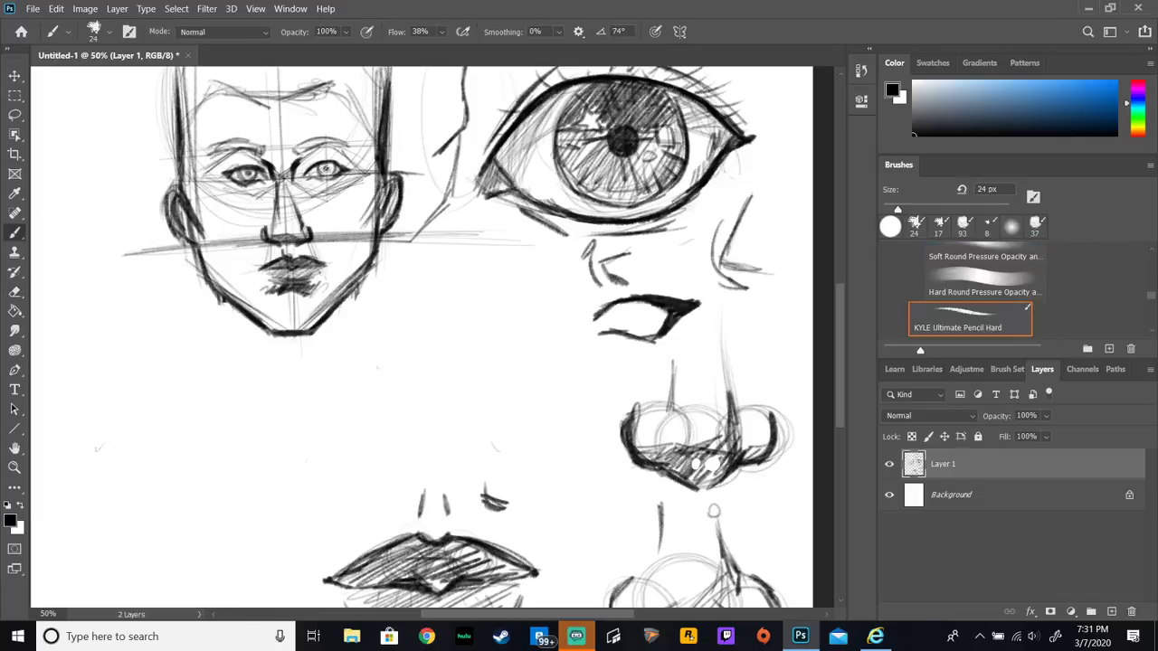
Step: Try a narrower neck curving into the shoulders below the jaw, and erase the outlines
{"action": "mouse_move", "coordinate": [335, 346]}
{"action": "left_mouse_down"}
{"action": "mouse_move", "coordinate": [342, 299]}
{"action": "mouse_move", "coordinate": [343, 347]}
{"action": "left_mouse_up"}
{"action": "mouse_move", "coordinate": [238, 308]}
{"action": "left_mouse_down"}
{"action": "mouse_move", "coordinate": [243, 362]}
{"action": "mouse_move", "coordinate": [227, 382]}
{"action": "mouse_move", "coordinate": [132, 423]}
{"action": "mouse_move", "coordinate": [111, 460]}
{"action": "left_mouse_up"}
{"action": "mouse_move", "coordinate": [346, 337]}
{"action": "left_mouse_down"}
{"action": "mouse_move", "coordinate": [352, 391]}
{"action": "mouse_move", "coordinate": [416, 415]}
{"action": "mouse_move", "coordinate": [451, 411]}
{"action": "mouse_move", "coordinate": [511, 457]}
{"action": "left_mouse_up"}
{"action": "left_click_drag", "start_coordinate": [384, 416], "coordinate": [509, 455]}
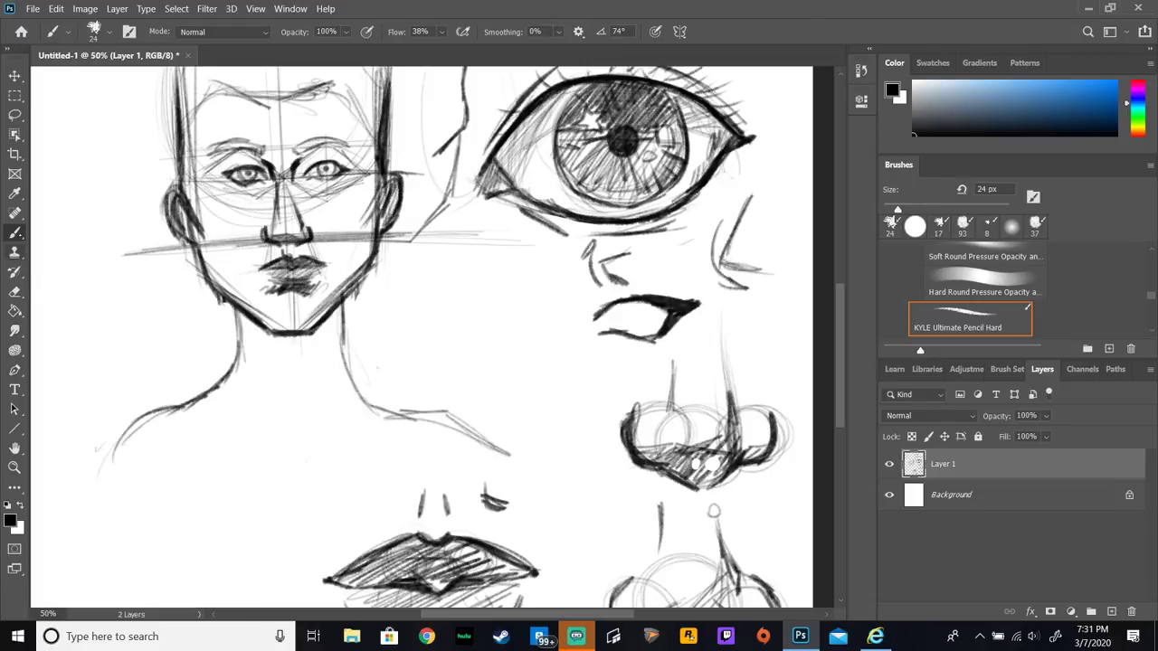
{"action": "left_click", "coordinate": [14, 292]}
{"action": "mouse_move", "coordinate": [164, 405]}
{"action": "left_mouse_down"}
{"action": "mouse_move", "coordinate": [142, 432]}
{"action": "mouse_move", "coordinate": [220, 365]}
{"action": "mouse_move", "coordinate": [232, 339]}
{"action": "mouse_move", "coordinate": [243, 354]}
{"action": "mouse_move", "coordinate": [240, 324]}
{"action": "left_mouse_up"}
{"action": "mouse_move", "coordinate": [345, 348]}
{"action": "left_mouse_down"}
{"action": "mouse_move", "coordinate": [368, 386]}
{"action": "mouse_move", "coordinate": [517, 393]}
{"action": "mouse_move", "coordinate": [450, 410]}
{"action": "mouse_move", "coordinate": [517, 444]}
{"action": "left_mouse_up"}
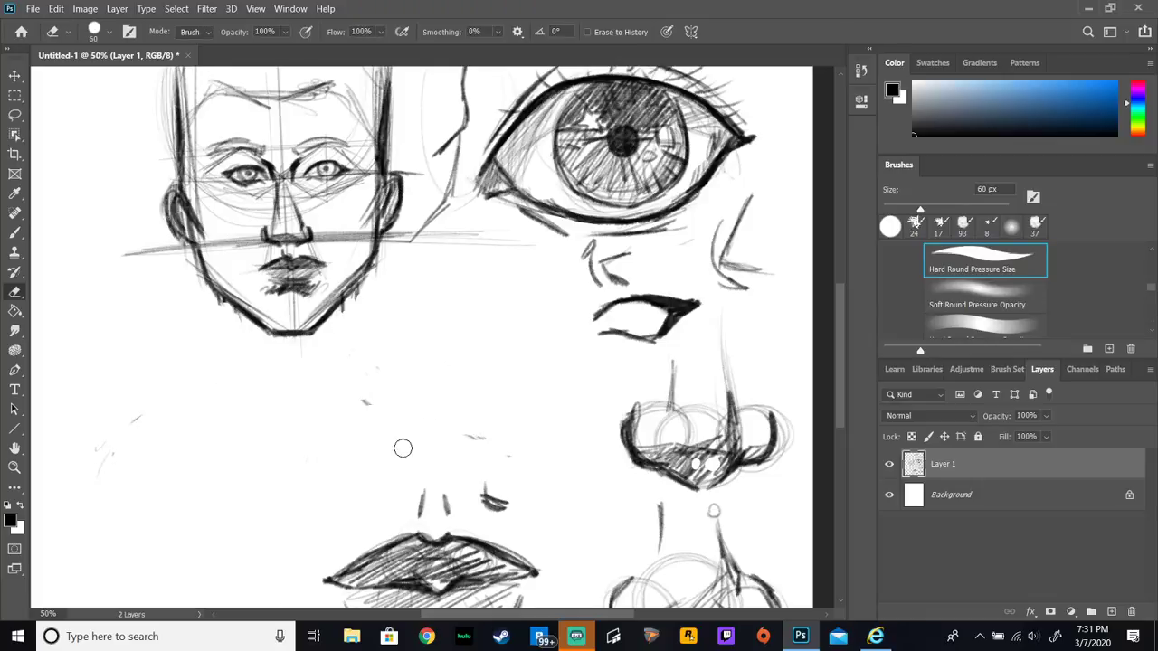
Step: Draw the sides of the neck with slanted inner muscle lines, plus the left-hand shoulder, using the pencil brush
{"action": "left_click", "coordinate": [15, 232]}
{"action": "mouse_move", "coordinate": [232, 328]}
{"action": "left_mouse_down"}
{"action": "mouse_move", "coordinate": [230, 306]}
{"action": "mouse_move", "coordinate": [242, 345]}
{"action": "left_mouse_up"}
{"action": "mouse_move", "coordinate": [352, 294]}
{"action": "left_mouse_down"}
{"action": "mouse_move", "coordinate": [367, 371]}
{"action": "mouse_move", "coordinate": [360, 359]}
{"action": "mouse_move", "coordinate": [394, 401]}
{"action": "left_mouse_up"}
{"action": "mouse_move", "coordinate": [229, 315]}
{"action": "left_mouse_down"}
{"action": "mouse_move", "coordinate": [263, 412]}
{"action": "mouse_move", "coordinate": [346, 328]}
{"action": "left_mouse_up"}
{"action": "mouse_move", "coordinate": [208, 390]}
{"action": "left_mouse_down"}
{"action": "mouse_move", "coordinate": [247, 388]}
{"action": "mouse_move", "coordinate": [235, 351]}
{"action": "left_mouse_up"}
{"action": "left_click_drag", "start_coordinate": [239, 360], "coordinate": [254, 400]}
{"action": "left_click_drag", "start_coordinate": [235, 323], "coordinate": [263, 405]}
{"action": "mouse_move", "coordinate": [191, 398]}
{"action": "left_mouse_down"}
{"action": "mouse_move", "coordinate": [231, 357]}
{"action": "mouse_move", "coordinate": [123, 417]}
{"action": "mouse_move", "coordinate": [98, 452]}
{"action": "mouse_move", "coordinate": [192, 387]}
{"action": "mouse_move", "coordinate": [233, 337]}
{"action": "left_mouse_up"}
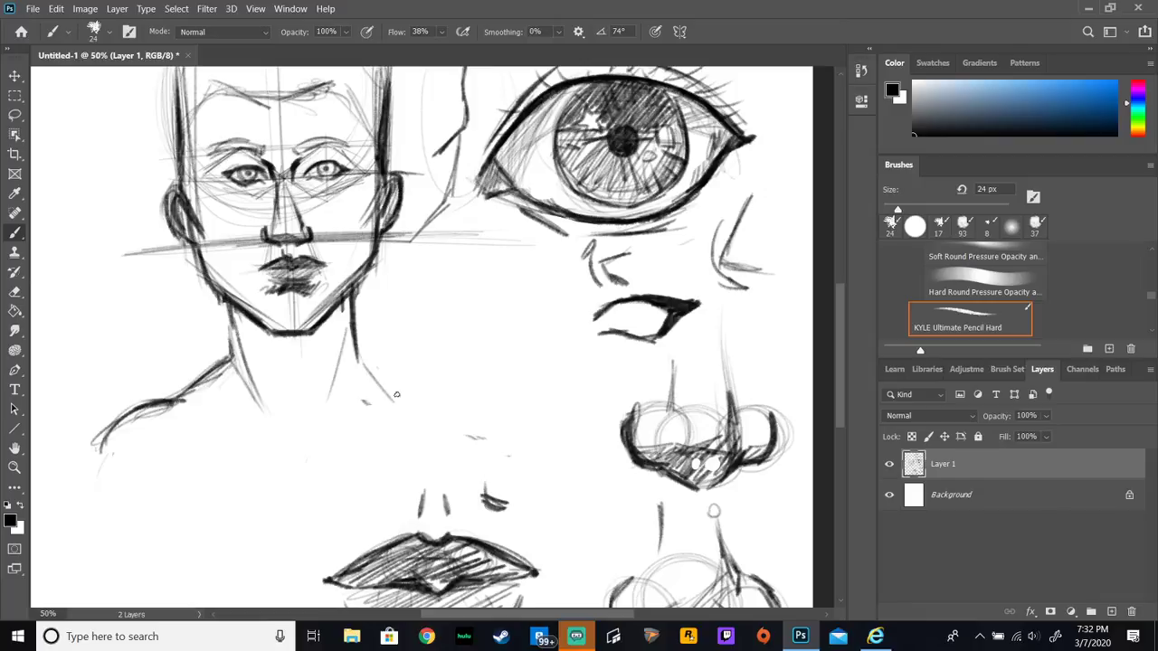
Step: Draw the right-hand shoulder contour and sketch collarbones running from both shoulders towards the base of the neck
{"action": "left_click_drag", "start_coordinate": [354, 363], "coordinate": [465, 400]}
{"action": "mouse_move", "coordinate": [399, 389]}
{"action": "left_mouse_down"}
{"action": "mouse_move", "coordinate": [489, 399]}
{"action": "mouse_move", "coordinate": [499, 453]}
{"action": "left_mouse_up"}
{"action": "mouse_move", "coordinate": [172, 415]}
{"action": "left_mouse_down"}
{"action": "mouse_move", "coordinate": [217, 423]}
{"action": "mouse_move", "coordinate": [192, 423]}
{"action": "mouse_move", "coordinate": [291, 436]}
{"action": "mouse_move", "coordinate": [281, 442]}
{"action": "mouse_move", "coordinate": [376, 402]}
{"action": "left_mouse_up"}
{"action": "mouse_move", "coordinate": [428, 395]}
{"action": "left_mouse_down"}
{"action": "mouse_move", "coordinate": [313, 429]}
{"action": "mouse_move", "coordinate": [431, 396]}
{"action": "left_mouse_up"}
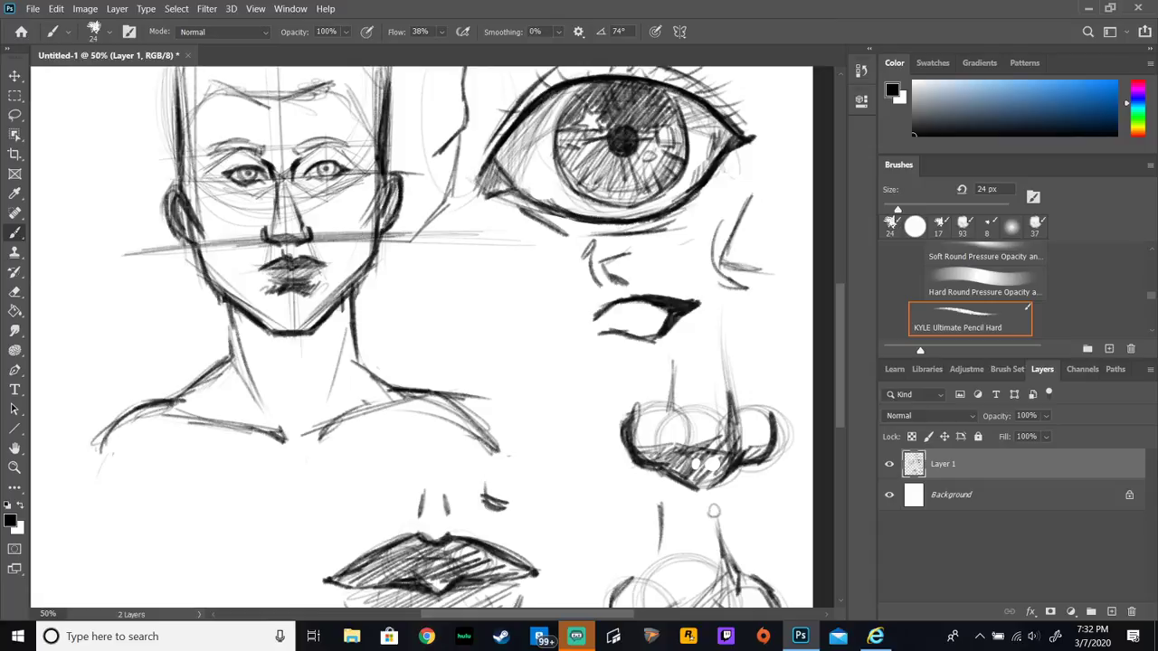
Step: Erase the inner end of the left-hand collarbone, redraw it shorter, and touch up the other collarbone and the shoulder end
{"action": "left_click", "coordinate": [14, 291]}
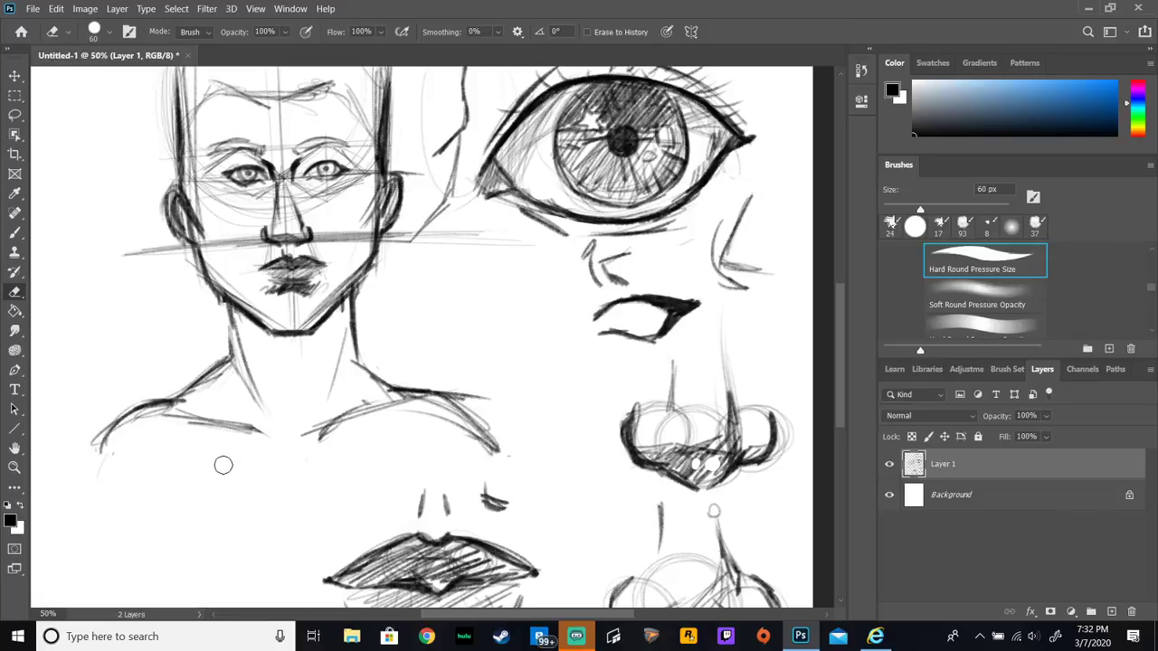
{"action": "left_click", "coordinate": [15, 232]}
{"action": "mouse_move", "coordinate": [257, 430]}
{"action": "left_mouse_down"}
{"action": "mouse_move", "coordinate": [264, 442]}
{"action": "mouse_move", "coordinate": [170, 417]}
{"action": "left_mouse_up"}
{"action": "mouse_move", "coordinate": [322, 444]}
{"action": "left_mouse_down"}
{"action": "mouse_move", "coordinate": [401, 405]}
{"action": "mouse_move", "coordinate": [318, 440]}
{"action": "left_mouse_up"}
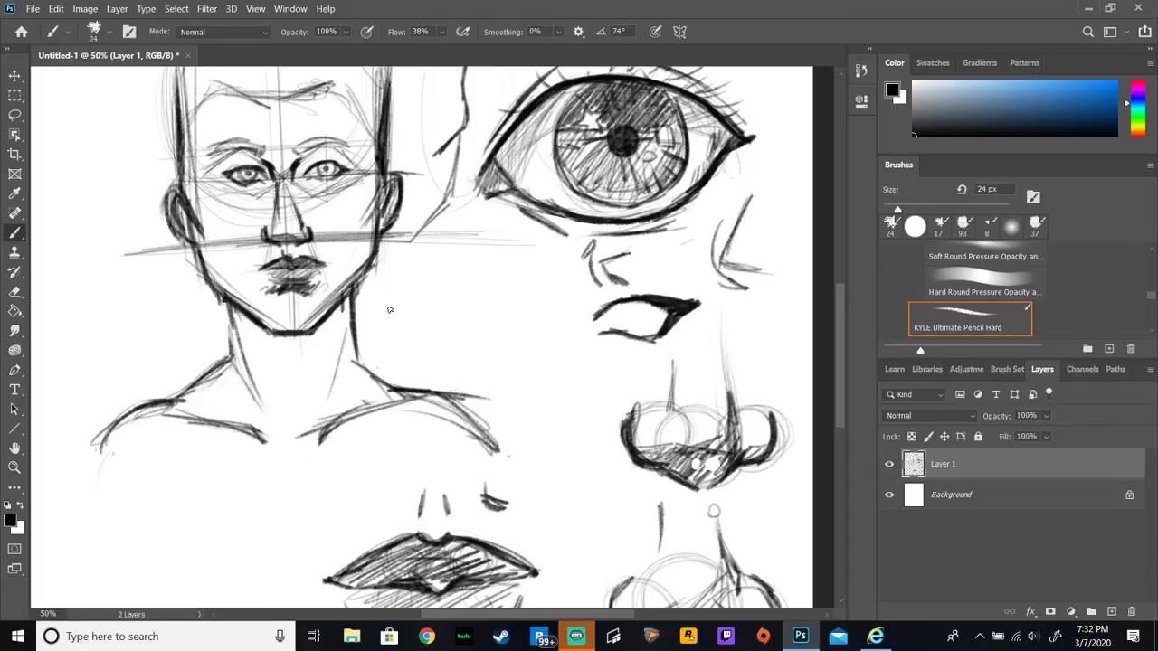
{"action": "mouse_move", "coordinate": [95, 449]}
{"action": "left_mouse_down"}
{"action": "mouse_move", "coordinate": [164, 399]}
{"action": "mouse_move", "coordinate": [88, 452]}
{"action": "left_mouse_up"}
Step: Shade the area of the neck under the chin with diagonal hatching that ends in a point
{"action": "key", "text": "ctrl+minus"}
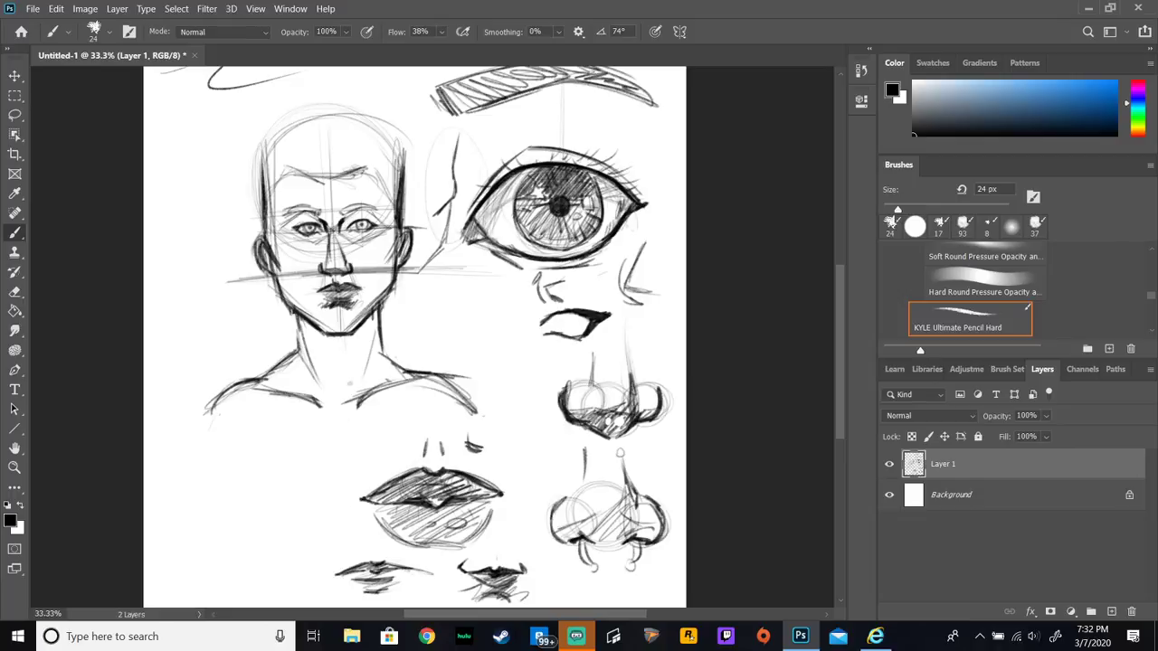
{"action": "key", "text": "ctrl+plus"}
{"action": "key", "text": "ctrl+plus"}
{"action": "key", "text": "ctrl+minus"}
{"action": "key", "text": "ctrl+minus"}
{"action": "mouse_move", "coordinate": [297, 317]}
{"action": "left_mouse_down"}
{"action": "mouse_move", "coordinate": [293, 357]}
{"action": "mouse_move", "coordinate": [271, 361]}
{"action": "mouse_move", "coordinate": [342, 364]}
{"action": "mouse_move", "coordinate": [315, 340]}
{"action": "mouse_move", "coordinate": [353, 355]}
{"action": "mouse_move", "coordinate": [368, 328]}
{"action": "mouse_move", "coordinate": [351, 358]}
{"action": "left_mouse_up"}
{"action": "key", "text": "ctrl+plus"}
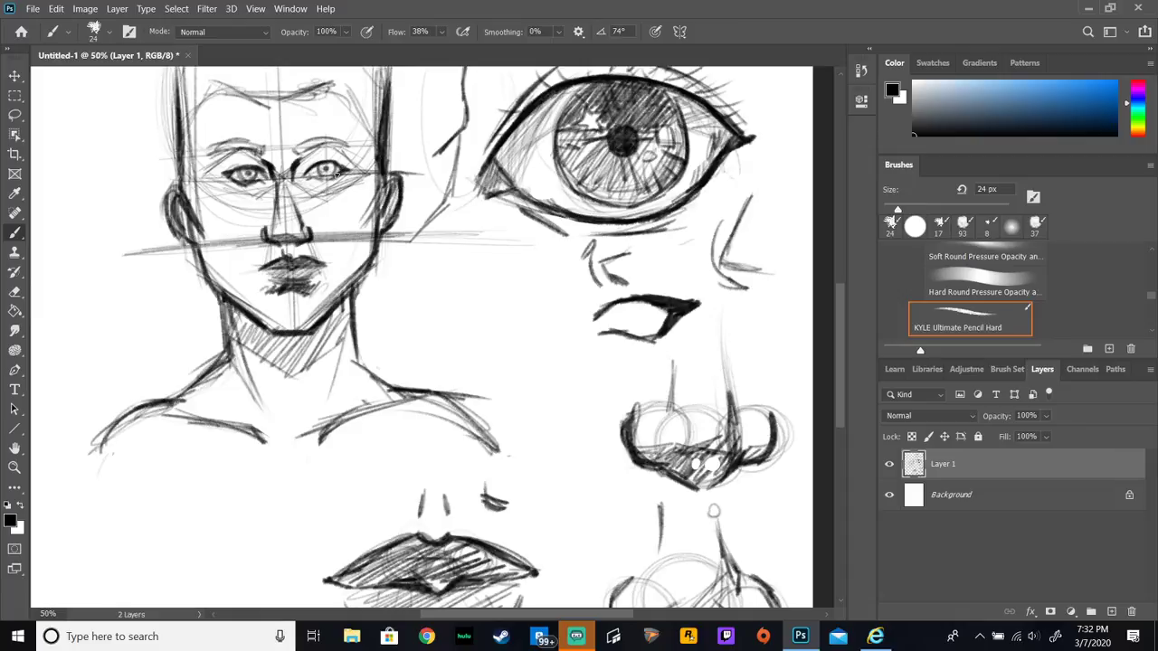
Step: Switch to Streamlabs OBS to check the live stream, and return to the Photoshop drawing
{"action": "left_click", "coordinate": [576, 636]}
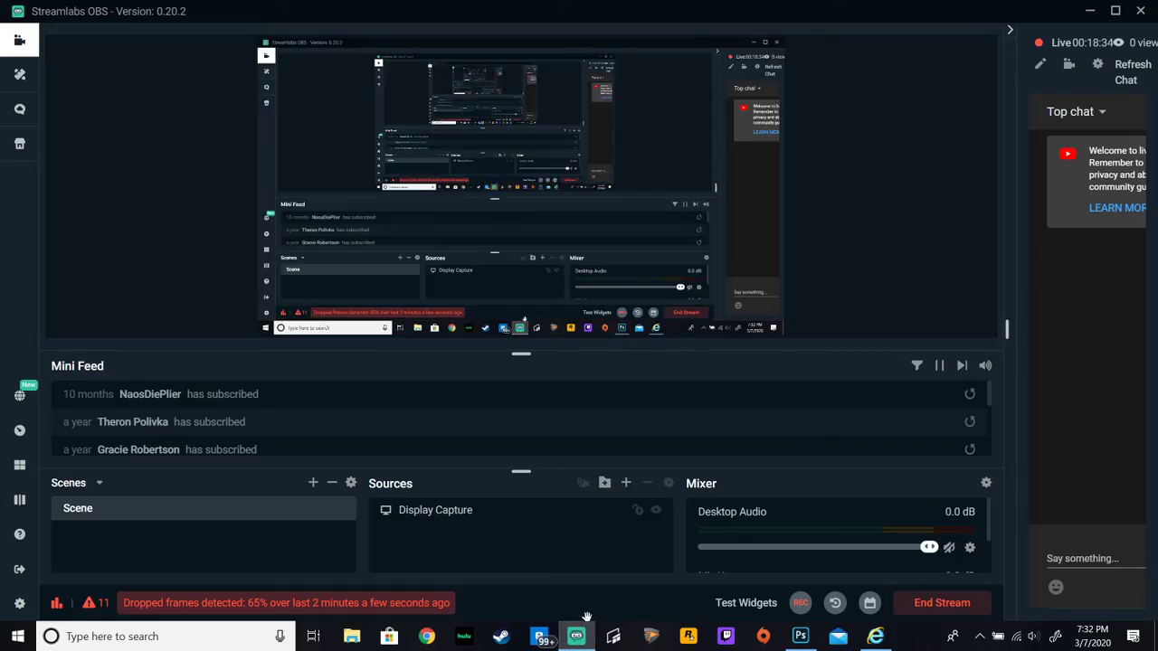
{"action": "left_click", "coordinate": [800, 636]}
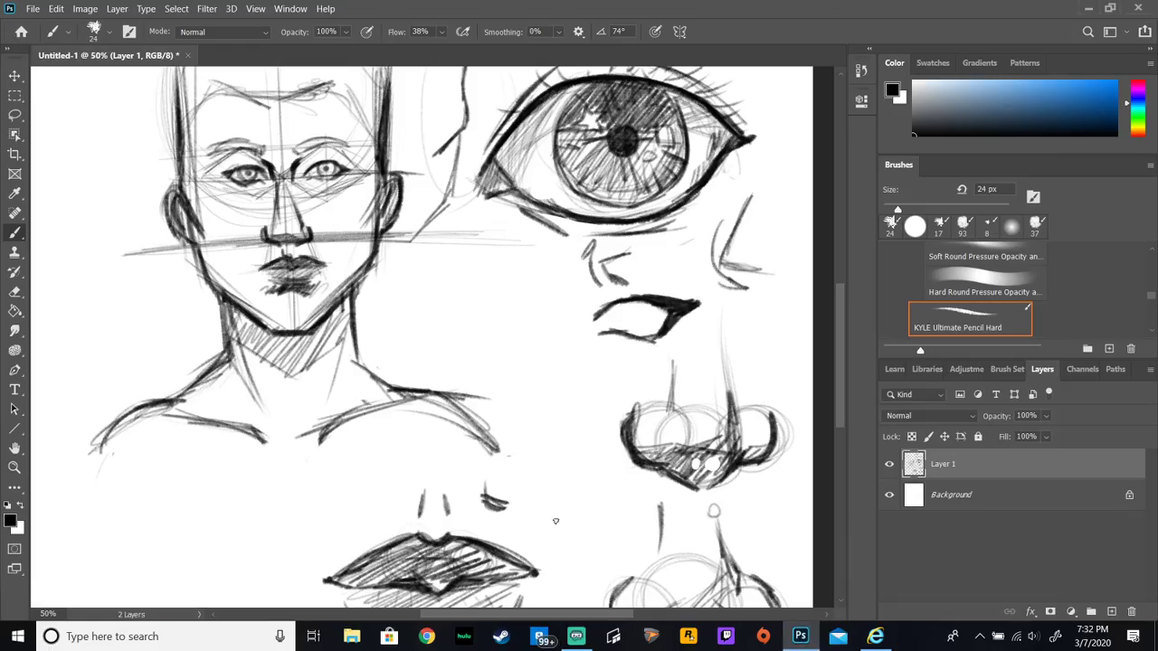
{"action": "key", "text": "ctrl+minus"}
{"action": "key", "text": "ctrl+plus"}
Step: Add hatched shading to the right-hand cheek and around both eyes beneath the eyebrows
{"action": "mouse_move", "coordinate": [337, 244]}
{"action": "left_mouse_down"}
{"action": "mouse_move", "coordinate": [370, 231]}
{"action": "mouse_move", "coordinate": [378, 185]}
{"action": "left_mouse_up"}
{"action": "left_click_drag", "start_coordinate": [305, 158], "coordinate": [353, 171]}
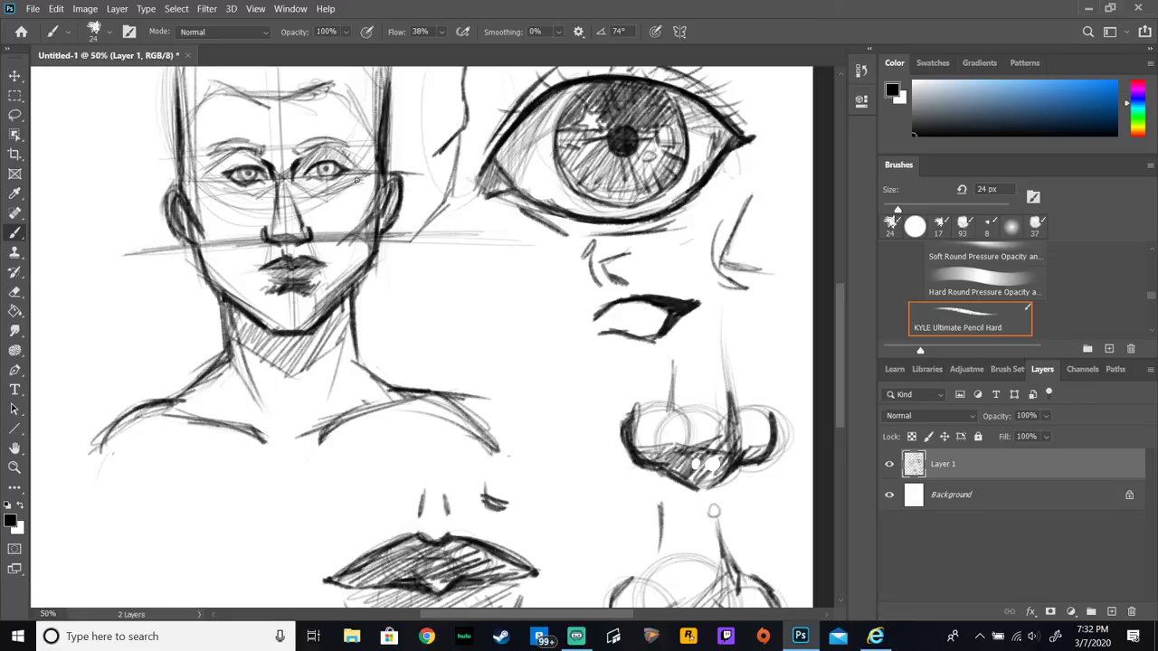
{"action": "left_click_drag", "start_coordinate": [249, 160], "coordinate": [207, 163]}
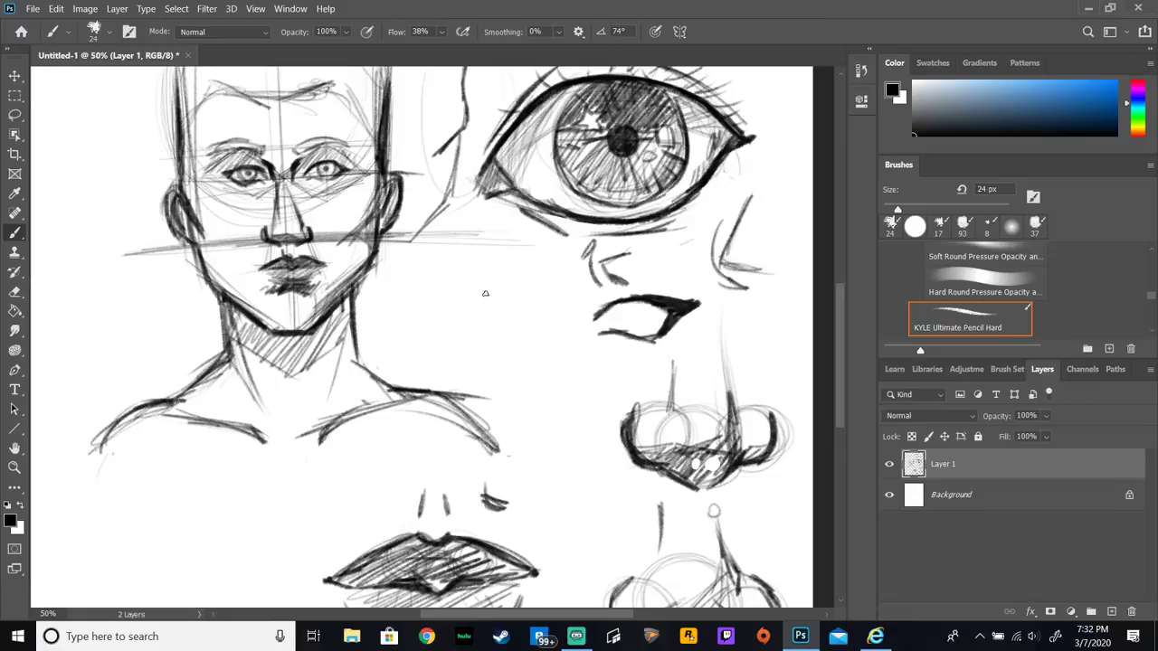
Step: Set the eraser size to 958 px and erase the whole face drawing and all feature studies from Layer 1
{"action": "key", "text": "ctrl+minus"}
{"action": "key", "text": "ctrl+minus"}
{"action": "key", "text": "ctrl+plus"}
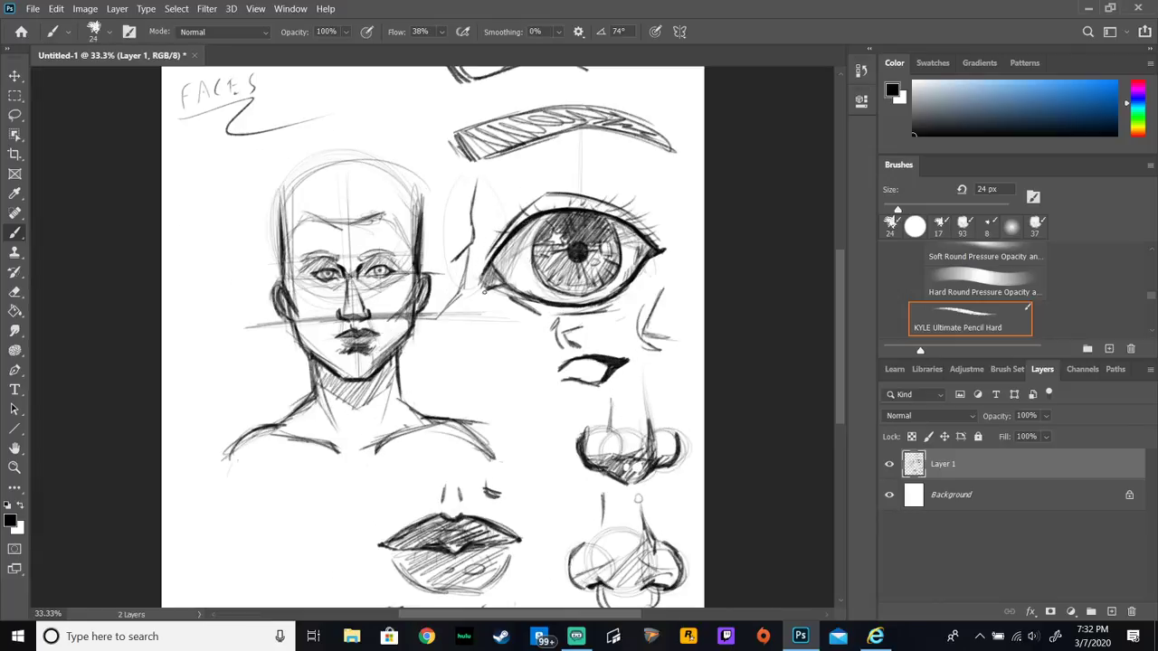
{"action": "key", "text": "e"}
{"action": "left_click_drag", "start_coordinate": [920, 209], "coordinate": [998, 209]}
{"action": "key", "text": "ctrl+minus"}
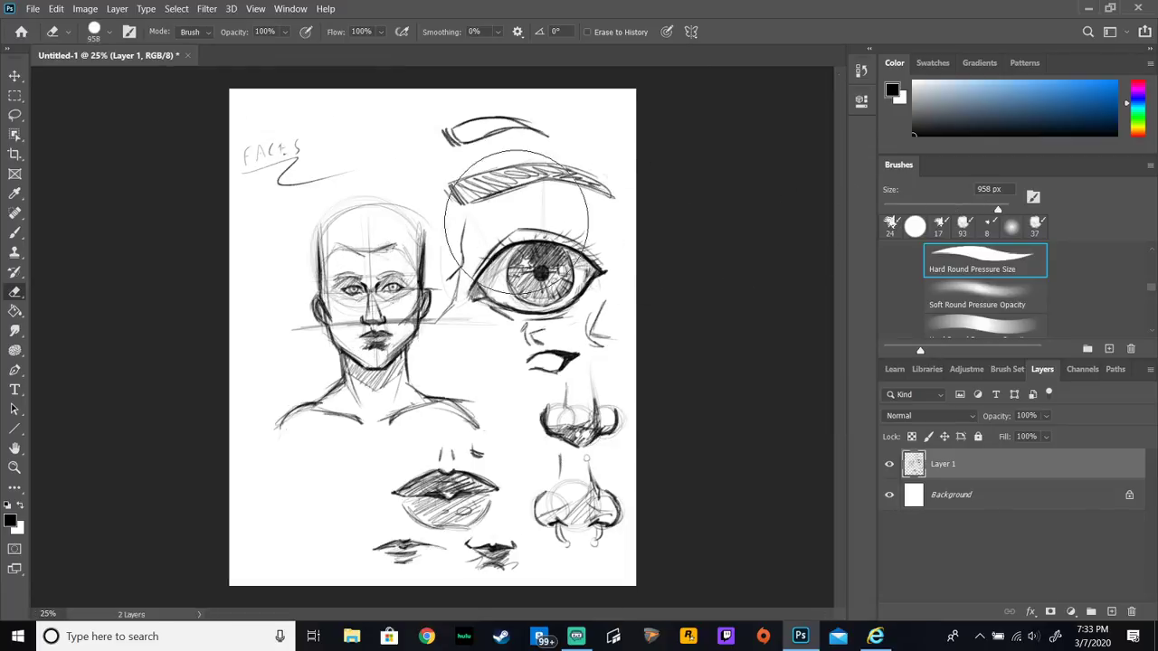
{"action": "left_click_drag", "start_coordinate": [208, 194], "coordinate": [420, 138]}
{"action": "mouse_move", "coordinate": [271, 304]}
{"action": "left_mouse_down"}
{"action": "mouse_move", "coordinate": [633, 78]}
{"action": "mouse_move", "coordinate": [259, 561]}
{"action": "mouse_move", "coordinate": [607, 297]}
{"action": "mouse_move", "coordinate": [349, 584]}
{"action": "mouse_move", "coordinate": [533, 479]}
{"action": "mouse_move", "coordinate": [492, 543]}
{"action": "mouse_move", "coordinate": [775, 414]}
{"action": "mouse_move", "coordinate": [608, 528]}
{"action": "left_mouse_up"}
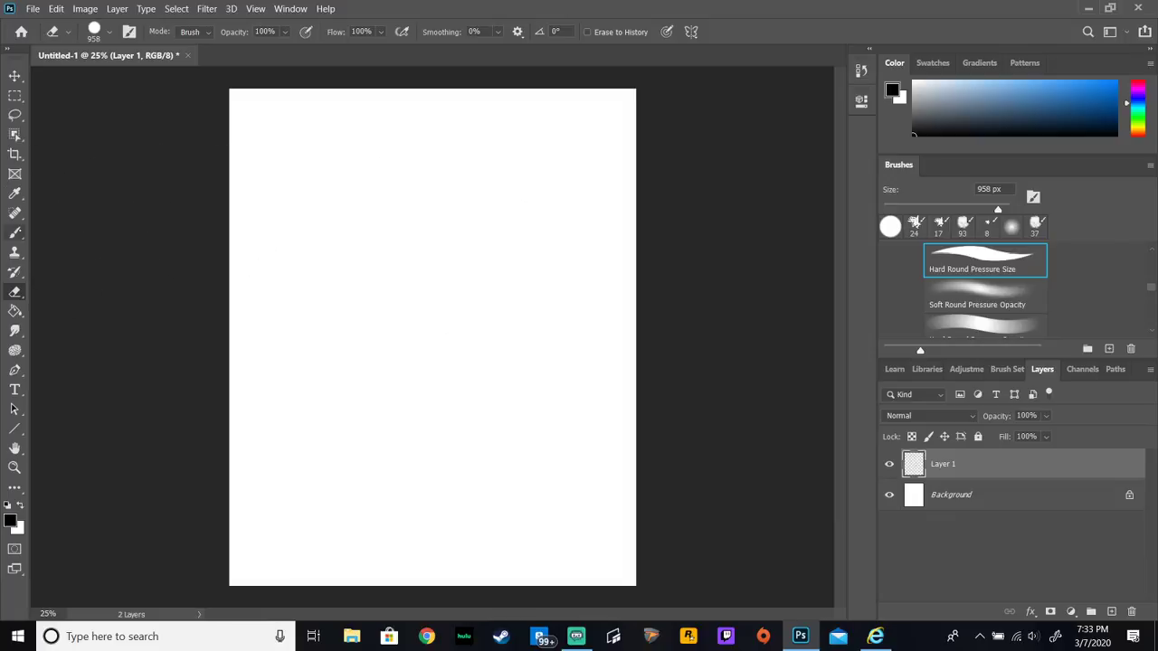
Step: Sketch a large construction circle with a smaller overlapping oval inside for a side-view head, using the pencil brush
{"action": "key", "text": "b"}
{"action": "key", "text": "ctrl+plus"}
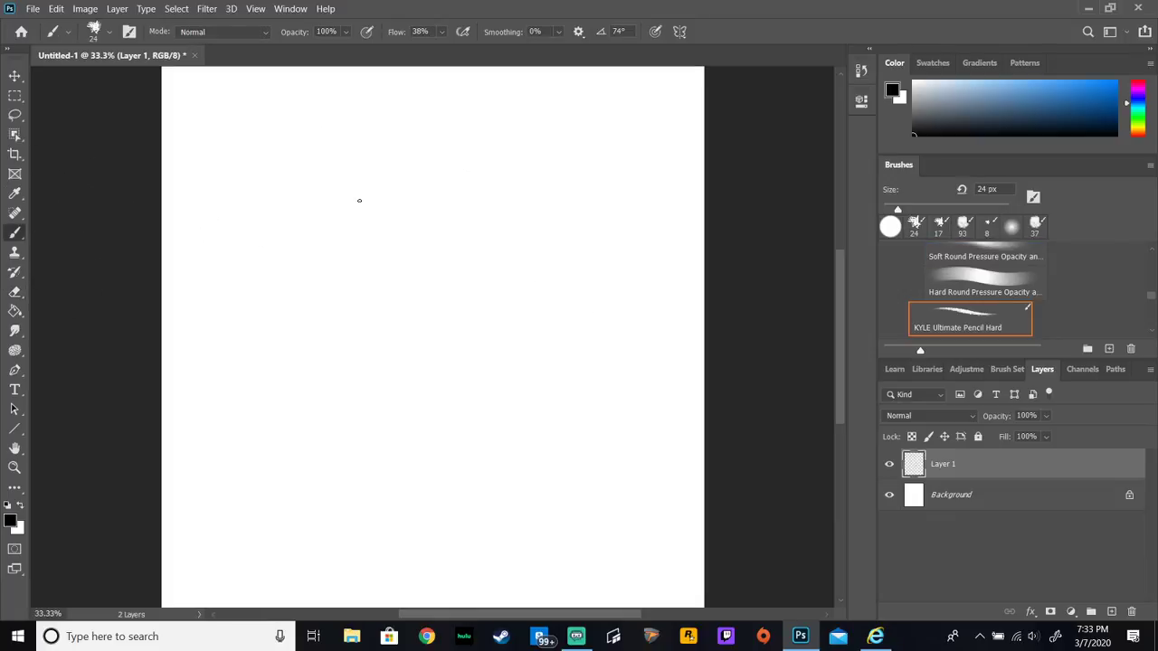
{"action": "mouse_move", "coordinate": [370, 142]}
{"action": "left_mouse_down"}
{"action": "mouse_move", "coordinate": [336, 263]}
{"action": "mouse_move", "coordinate": [298, 122]}
{"action": "mouse_move", "coordinate": [403, 181]}
{"action": "mouse_move", "coordinate": [336, 129]}
{"action": "mouse_move", "coordinate": [378, 259]}
{"action": "mouse_move", "coordinate": [420, 98]}
{"action": "left_mouse_up"}
{"action": "left_click_drag", "start_coordinate": [304, 111], "coordinate": [318, 294]}
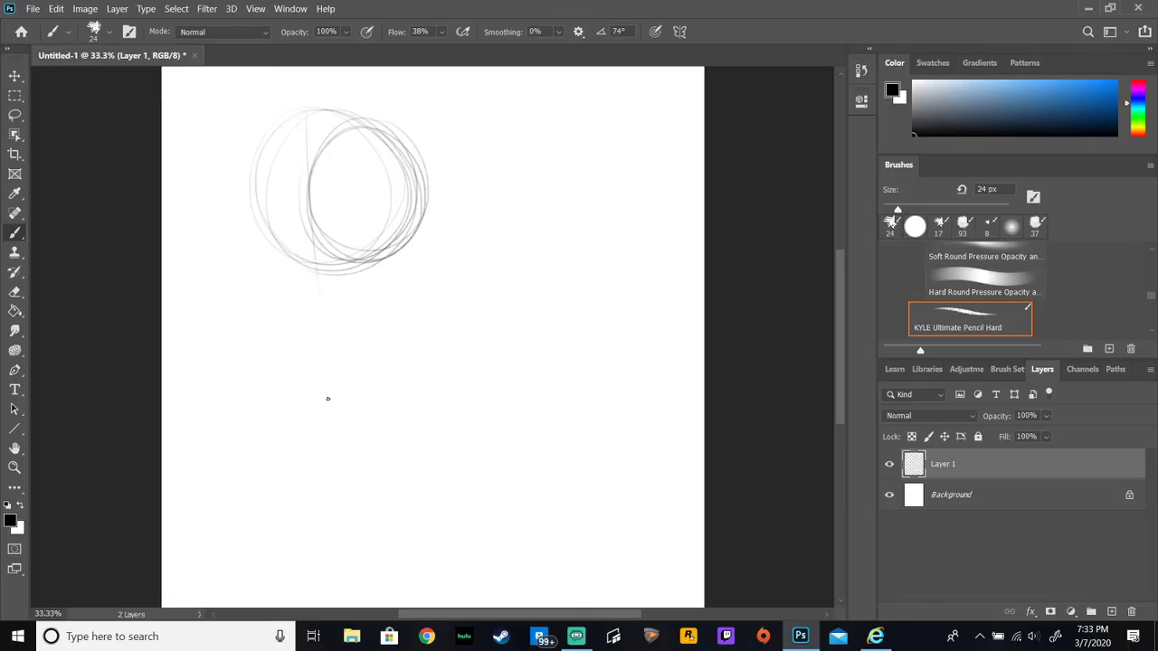
{"action": "mouse_move", "coordinate": [311, 113]}
{"action": "left_mouse_down"}
{"action": "mouse_move", "coordinate": [272, 133]}
{"action": "mouse_move", "coordinate": [399, 146]}
{"action": "mouse_move", "coordinate": [306, 122]}
{"action": "left_mouse_up"}
Step: Draw a vertical ear guideline through the inner oval and horizontal eye-level guidelines across the head circle
{"action": "left_click_drag", "start_coordinate": [372, 165], "coordinate": [371, 257]}
{"action": "left_click_drag", "start_coordinate": [368, 138], "coordinate": [371, 267]}
{"action": "mouse_move", "coordinate": [307, 199]}
{"action": "left_mouse_down"}
{"action": "mouse_move", "coordinate": [416, 198]}
{"action": "mouse_move", "coordinate": [232, 198]}
{"action": "left_mouse_up"}
{"action": "left_click_drag", "start_coordinate": [430, 200], "coordinate": [268, 197]}
{"action": "mouse_move", "coordinate": [339, 217]}
{"action": "left_mouse_down"}
{"action": "mouse_move", "coordinate": [250, 214]}
{"action": "mouse_move", "coordinate": [398, 215]}
{"action": "left_mouse_up"}
Step: Draw the slanted jaw line, the vertical guidelines for the front of the face, and horizontal guidelines at nose and mouth level
{"action": "mouse_move", "coordinate": [371, 259]}
{"action": "left_mouse_down"}
{"action": "mouse_move", "coordinate": [372, 301]}
{"action": "mouse_move", "coordinate": [258, 335]}
{"action": "left_mouse_up"}
{"action": "left_click_drag", "start_coordinate": [360, 302], "coordinate": [228, 344]}
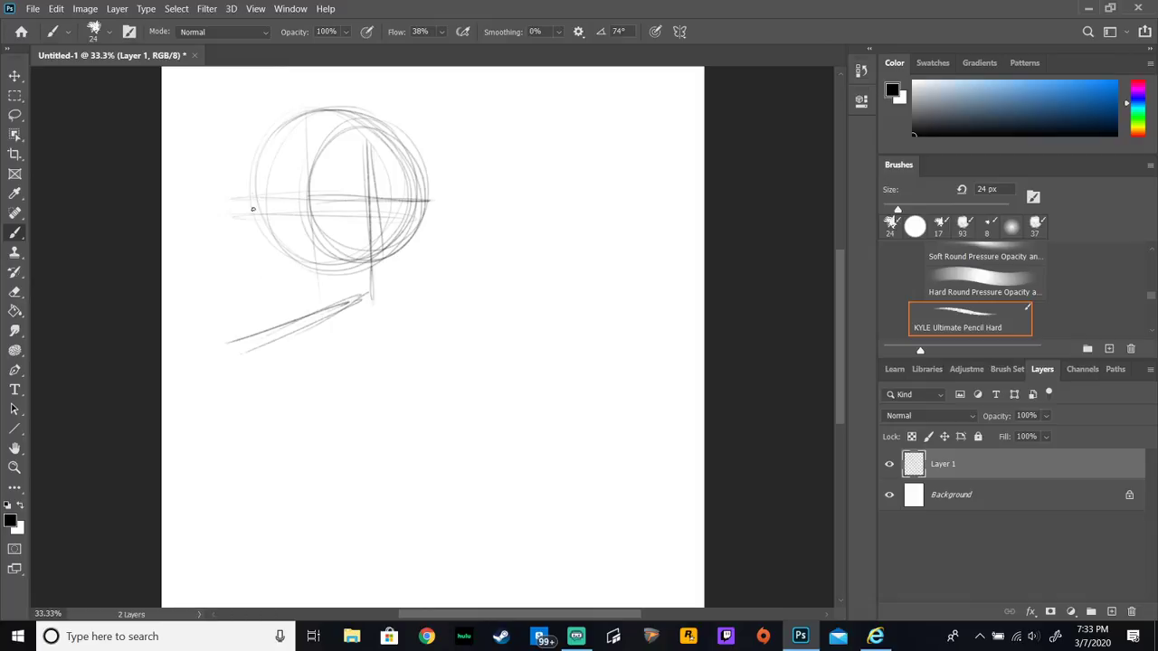
{"action": "left_click_drag", "start_coordinate": [244, 174], "coordinate": [253, 324]}
{"action": "left_click_drag", "start_coordinate": [233, 143], "coordinate": [242, 322]}
{"action": "left_click_drag", "start_coordinate": [246, 114], "coordinate": [258, 333]}
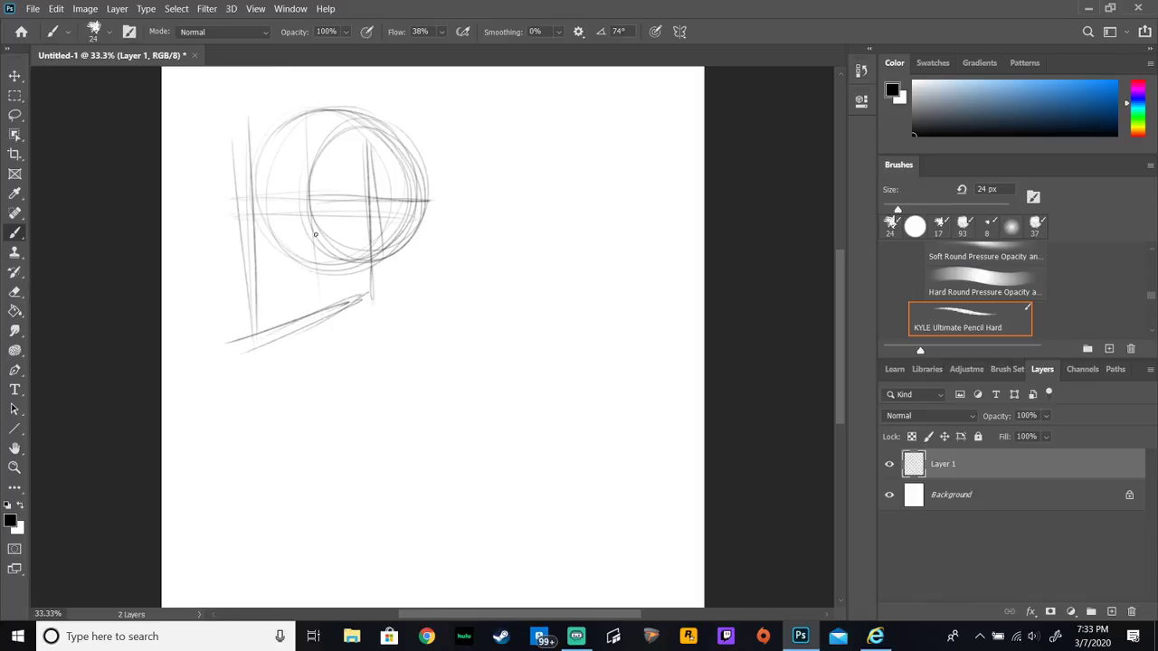
{"action": "mouse_move", "coordinate": [245, 265]}
{"action": "left_mouse_down"}
{"action": "mouse_move", "coordinate": [342, 259]}
{"action": "mouse_move", "coordinate": [246, 295]}
{"action": "left_mouse_up"}
{"action": "left_click_drag", "start_coordinate": [225, 291], "coordinate": [347, 286]}
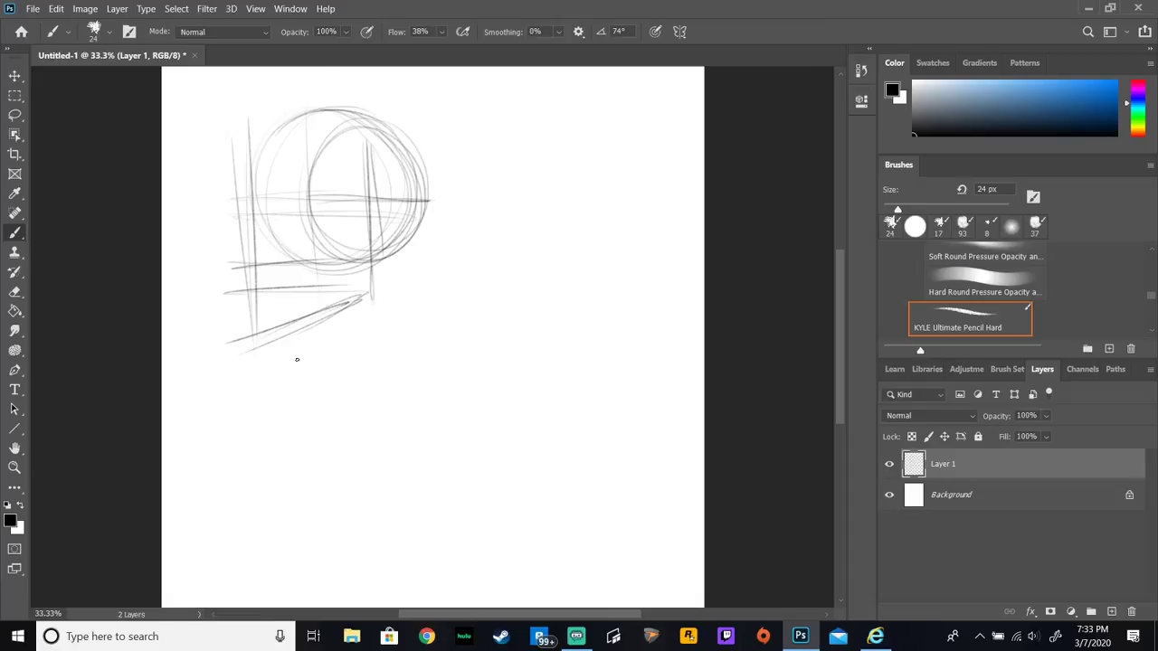
Step: Sketch the front of the neck below the jaw, a diagonal neck muscle line, and the back of the neck
{"action": "mouse_move", "coordinate": [288, 337]}
{"action": "left_mouse_down"}
{"action": "mouse_move", "coordinate": [307, 381]}
{"action": "mouse_move", "coordinate": [266, 423]}
{"action": "left_mouse_up"}
{"action": "left_click_drag", "start_coordinate": [370, 298], "coordinate": [331, 388]}
{"action": "left_click_drag", "start_coordinate": [378, 270], "coordinate": [418, 387]}
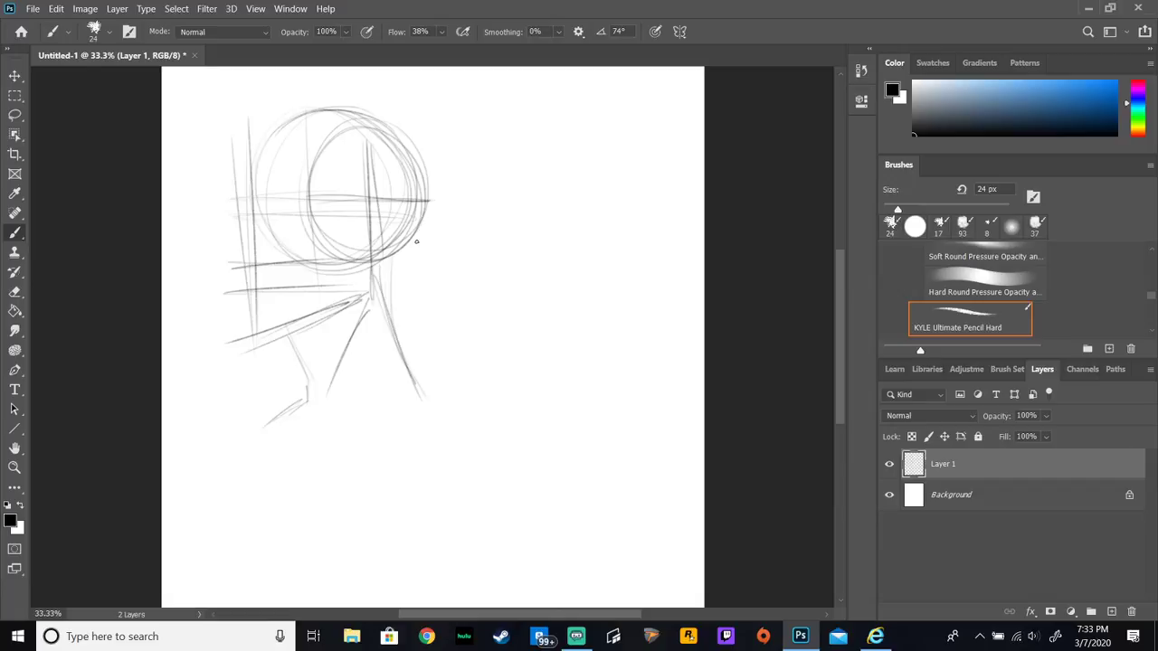
{"action": "left_click_drag", "start_coordinate": [416, 241], "coordinate": [418, 393]}
{"action": "left_click_drag", "start_coordinate": [418, 221], "coordinate": [398, 298]}
{"action": "left_click_drag", "start_coordinate": [402, 255], "coordinate": [422, 413]}
Step: Erase the back-of-neck lines with the eraser reduced to 87 px, and redraw the jaw corner below the ear guideline
{"action": "key", "text": "e"}
{"action": "left_click_drag", "start_coordinate": [380, 283], "coordinate": [362, 368]}
{"action": "left_click_drag", "start_coordinate": [998, 209], "coordinate": [918, 209]}
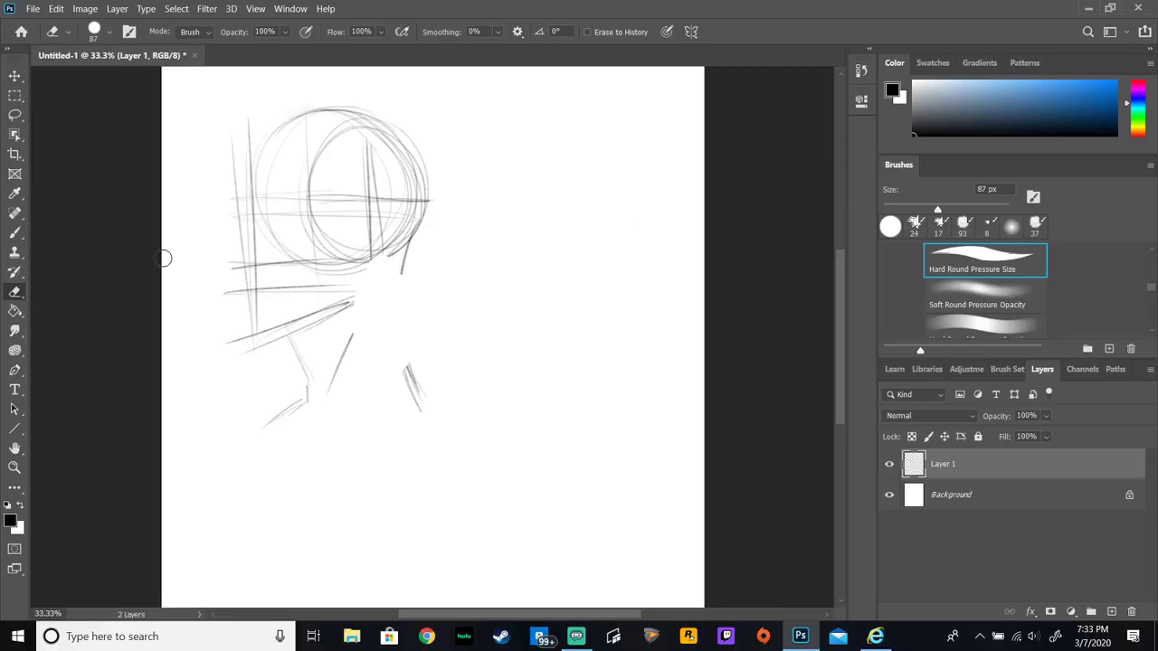
{"action": "left_click", "coordinate": [15, 233]}
{"action": "mouse_move", "coordinate": [374, 262]}
{"action": "left_mouse_down"}
{"action": "mouse_move", "coordinate": [371, 306]}
{"action": "mouse_move", "coordinate": [353, 303]}
{"action": "left_mouse_up"}
Step: Try a long curve down from the rear of the skull for the back of the neck, and erase it
{"action": "mouse_move", "coordinate": [404, 249]}
{"action": "left_mouse_down"}
{"action": "mouse_move", "coordinate": [395, 342]}
{"action": "mouse_move", "coordinate": [423, 420]}
{"action": "left_mouse_up"}
{"action": "left_click_drag", "start_coordinate": [400, 282], "coordinate": [418, 410]}
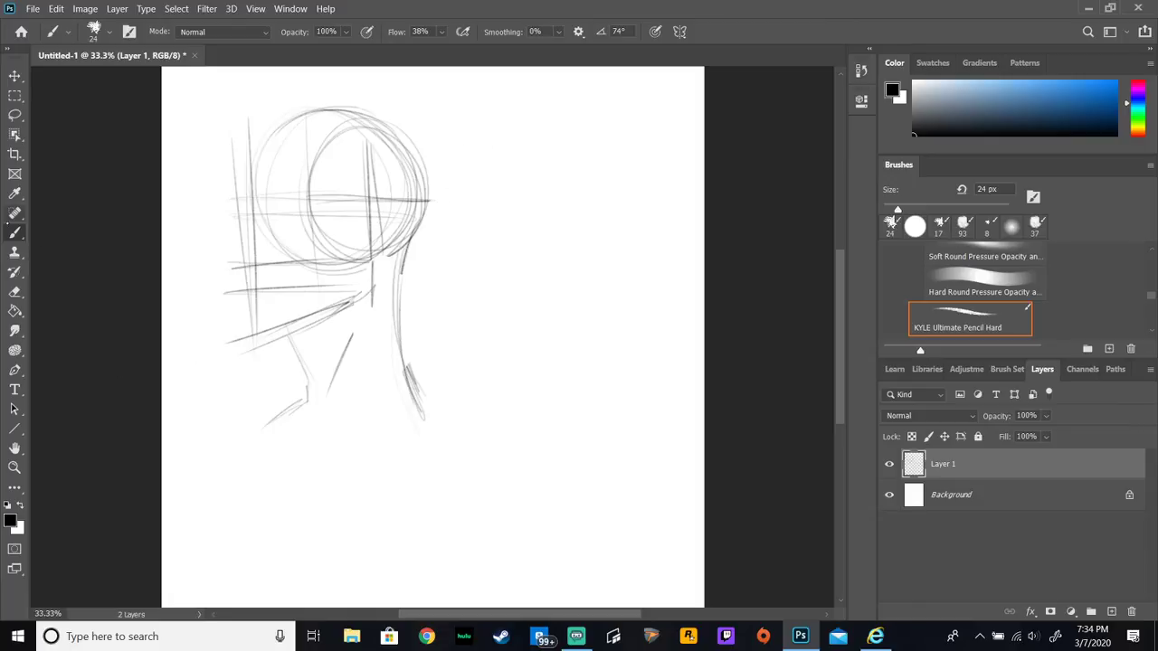
{"action": "key", "text": "e"}
{"action": "mouse_move", "coordinate": [398, 289]}
{"action": "left_mouse_down"}
{"action": "mouse_move", "coordinate": [398, 269]}
{"action": "mouse_move", "coordinate": [396, 323]}
{"action": "mouse_move", "coordinate": [424, 414]}
{"action": "left_mouse_up"}
Step: Redraw the back of the neck as a curve from under the skull, and darken the front neck line below the chin
{"action": "key", "text": "b"}
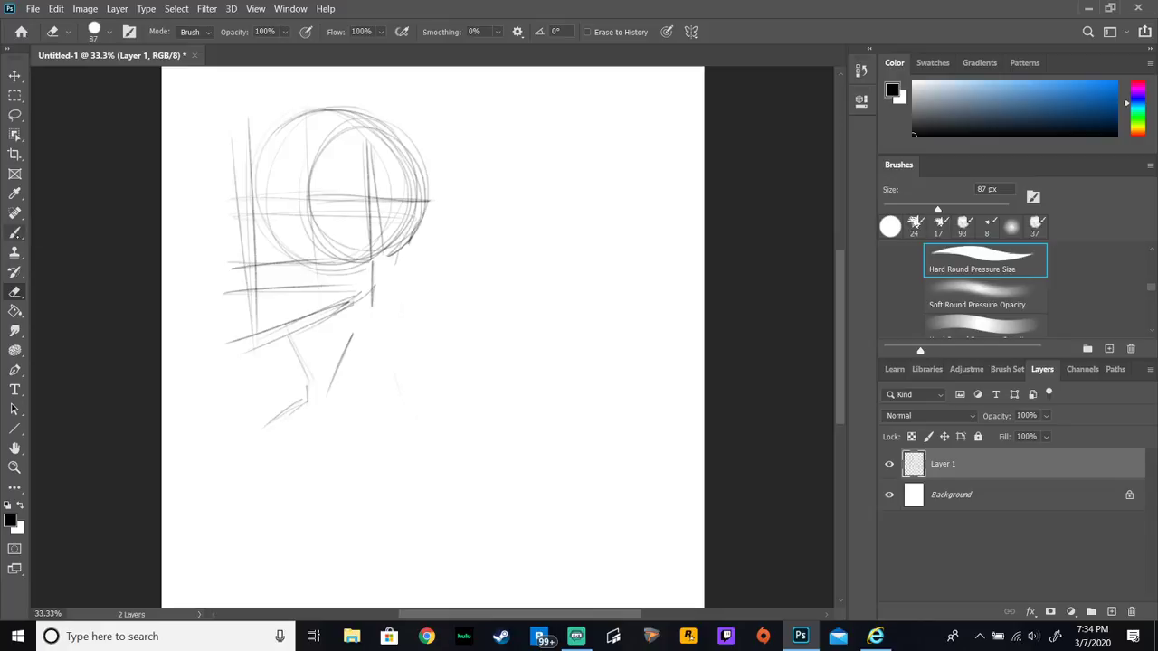
{"action": "mouse_move", "coordinate": [380, 260]}
{"action": "left_mouse_down"}
{"action": "mouse_move", "coordinate": [405, 375]}
{"action": "mouse_move", "coordinate": [418, 389]}
{"action": "left_mouse_up"}
{"action": "left_click_drag", "start_coordinate": [382, 288], "coordinate": [421, 395]}
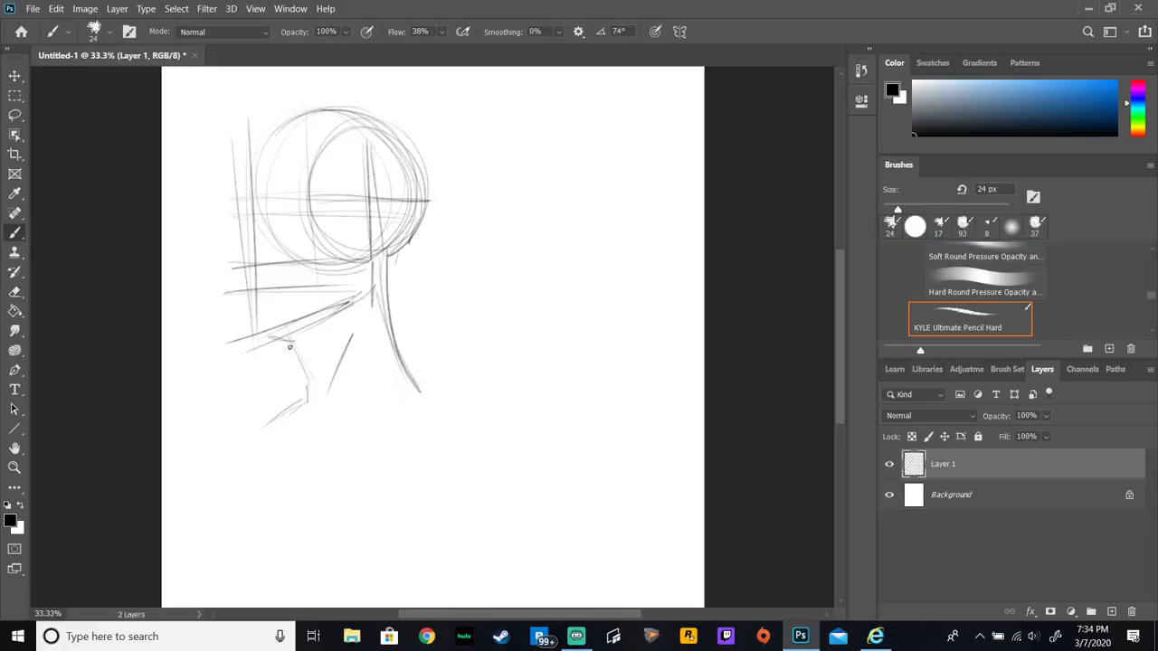
{"action": "mouse_move", "coordinate": [283, 324]}
{"action": "left_mouse_down"}
{"action": "mouse_move", "coordinate": [307, 395]}
{"action": "mouse_move", "coordinate": [303, 378]}
{"action": "left_mouse_up"}
{"action": "left_click_drag", "start_coordinate": [278, 333], "coordinate": [305, 386]}
{"action": "left_click_drag", "start_coordinate": [287, 340], "coordinate": [310, 389]}
Step: Draw the facial profile from forehead and brow through nose, lips and chin, with a side-view eye behind the brow
{"action": "mouse_move", "coordinate": [252, 167]}
{"action": "left_mouse_down"}
{"action": "mouse_move", "coordinate": [242, 201]}
{"action": "mouse_move", "coordinate": [254, 150]}
{"action": "mouse_move", "coordinate": [244, 214]}
{"action": "left_mouse_up"}
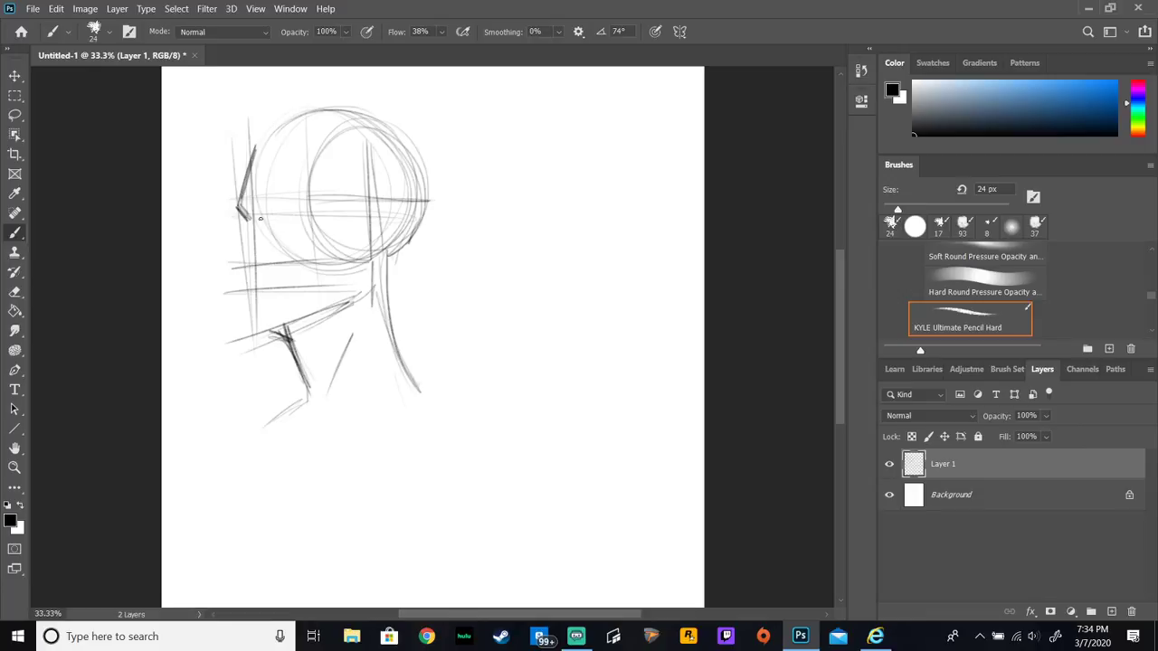
{"action": "mouse_move", "coordinate": [257, 218]}
{"action": "left_mouse_down"}
{"action": "mouse_move", "coordinate": [293, 218]}
{"action": "mouse_move", "coordinate": [259, 219]}
{"action": "left_mouse_up"}
{"action": "mouse_move", "coordinate": [244, 223]}
{"action": "left_mouse_down"}
{"action": "mouse_move", "coordinate": [229, 265]}
{"action": "mouse_move", "coordinate": [244, 273]}
{"action": "left_mouse_up"}
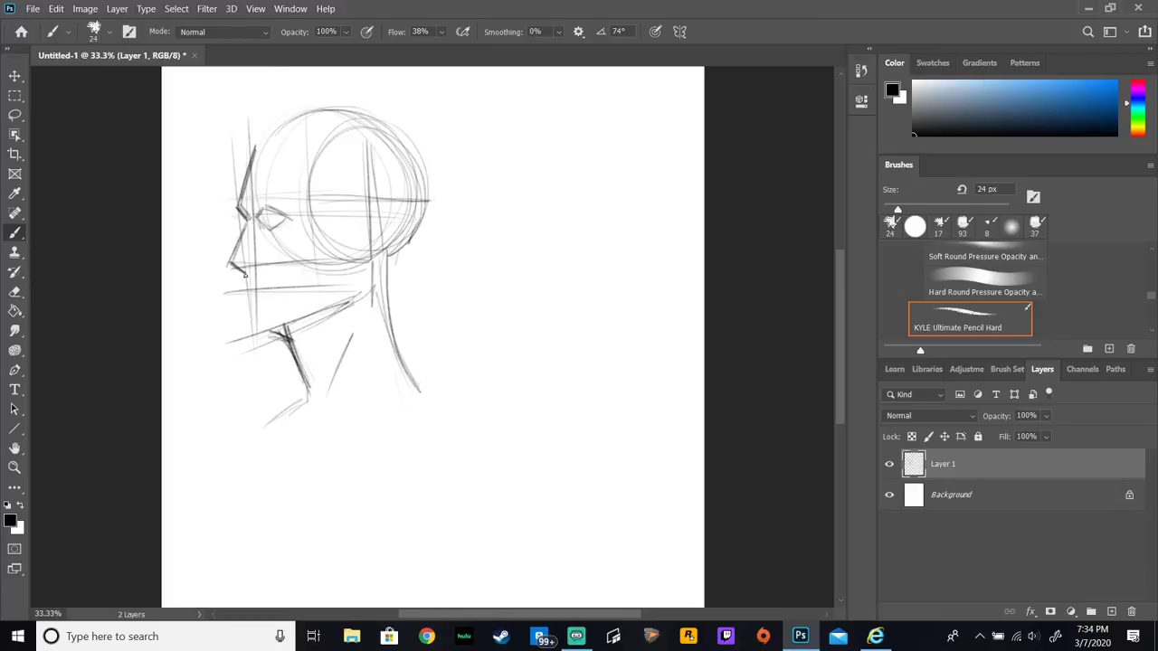
{"action": "mouse_move", "coordinate": [241, 284]}
{"action": "left_mouse_down"}
{"action": "mouse_move", "coordinate": [245, 326]}
{"action": "mouse_move", "coordinate": [279, 336]}
{"action": "left_mouse_up"}
Step: Outline the skull from forehead to nape, darken the jaw edge, and draw an ear above the jaw corner
{"action": "mouse_move", "coordinate": [253, 149]}
{"action": "left_mouse_down"}
{"action": "mouse_move", "coordinate": [315, 112]}
{"action": "mouse_move", "coordinate": [380, 114]}
{"action": "left_mouse_up"}
{"action": "left_click_drag", "start_coordinate": [303, 111], "coordinate": [412, 138]}
{"action": "mouse_move", "coordinate": [341, 110]}
{"action": "left_mouse_down"}
{"action": "mouse_move", "coordinate": [413, 151]}
{"action": "mouse_move", "coordinate": [428, 205]}
{"action": "mouse_move", "coordinate": [419, 239]}
{"action": "mouse_move", "coordinate": [395, 259]}
{"action": "left_mouse_up"}
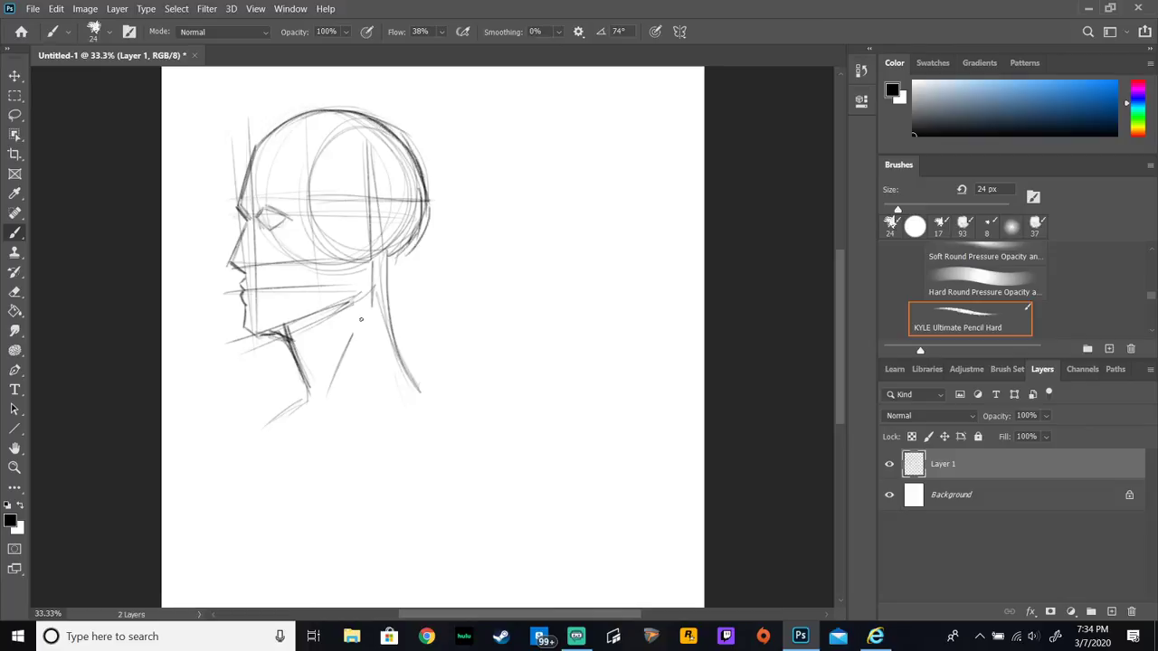
{"action": "mouse_move", "coordinate": [278, 331]}
{"action": "left_mouse_down"}
{"action": "mouse_move", "coordinate": [288, 338]}
{"action": "mouse_move", "coordinate": [358, 300]}
{"action": "mouse_move", "coordinate": [368, 262]}
{"action": "left_mouse_up"}
{"action": "mouse_move", "coordinate": [383, 211]}
{"action": "left_mouse_down"}
{"action": "mouse_move", "coordinate": [367, 217]}
{"action": "mouse_move", "coordinate": [389, 216]}
{"action": "mouse_move", "coordinate": [391, 242]}
{"action": "mouse_move", "coordinate": [367, 268]}
{"action": "mouse_move", "coordinate": [384, 256]}
{"action": "mouse_move", "coordinate": [372, 210]}
{"action": "left_mouse_up"}
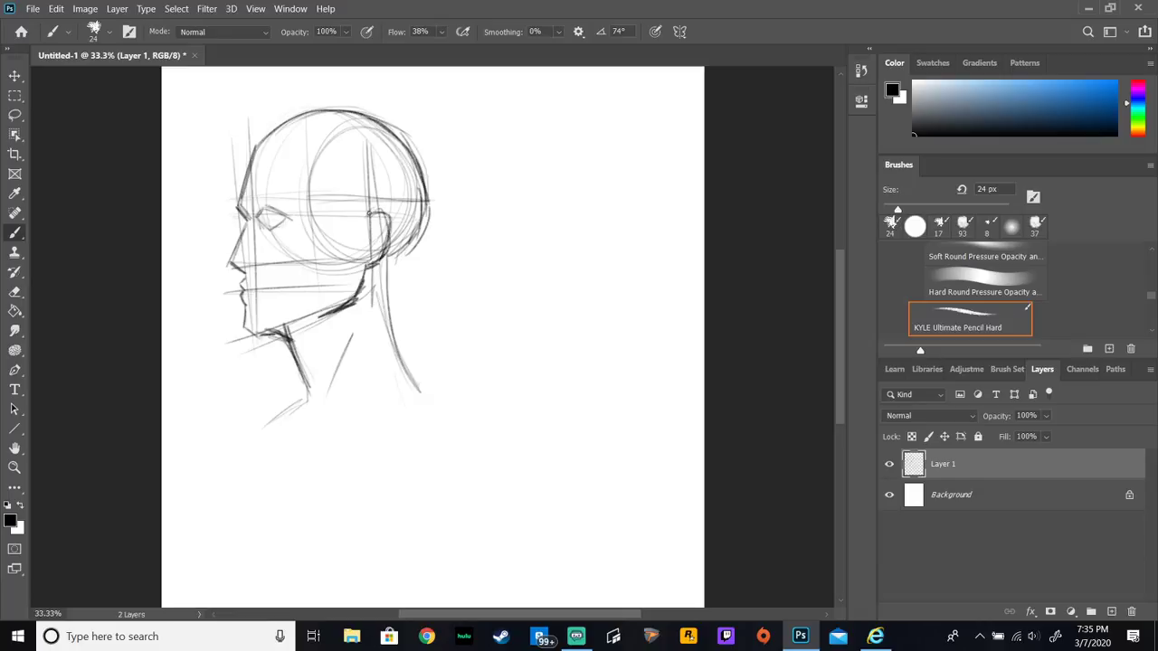
Step: Erase the overlapping construction lines where the chin meets the neck, and return to the pencil brush
{"action": "key", "text": "e"}
{"action": "mouse_move", "coordinate": [275, 320]}
{"action": "left_mouse_down"}
{"action": "mouse_move", "coordinate": [301, 313]}
{"action": "mouse_move", "coordinate": [295, 333]}
{"action": "mouse_move", "coordinate": [282, 328]}
{"action": "mouse_move", "coordinate": [298, 357]}
{"action": "left_mouse_up"}
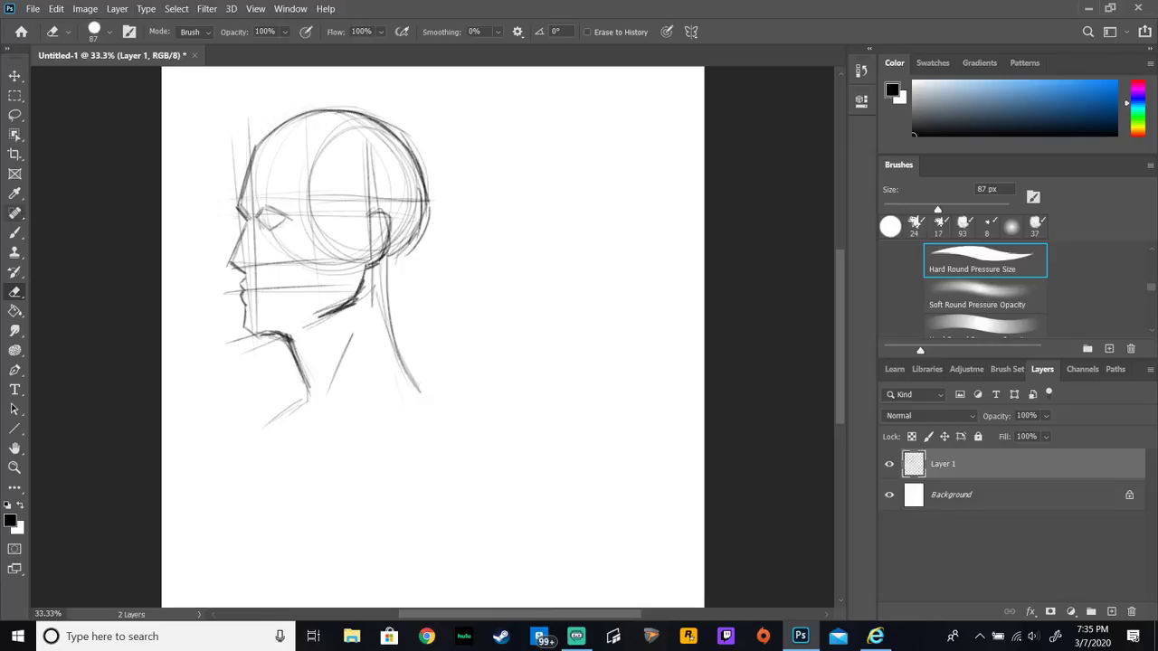
{"action": "key", "text": "b"}
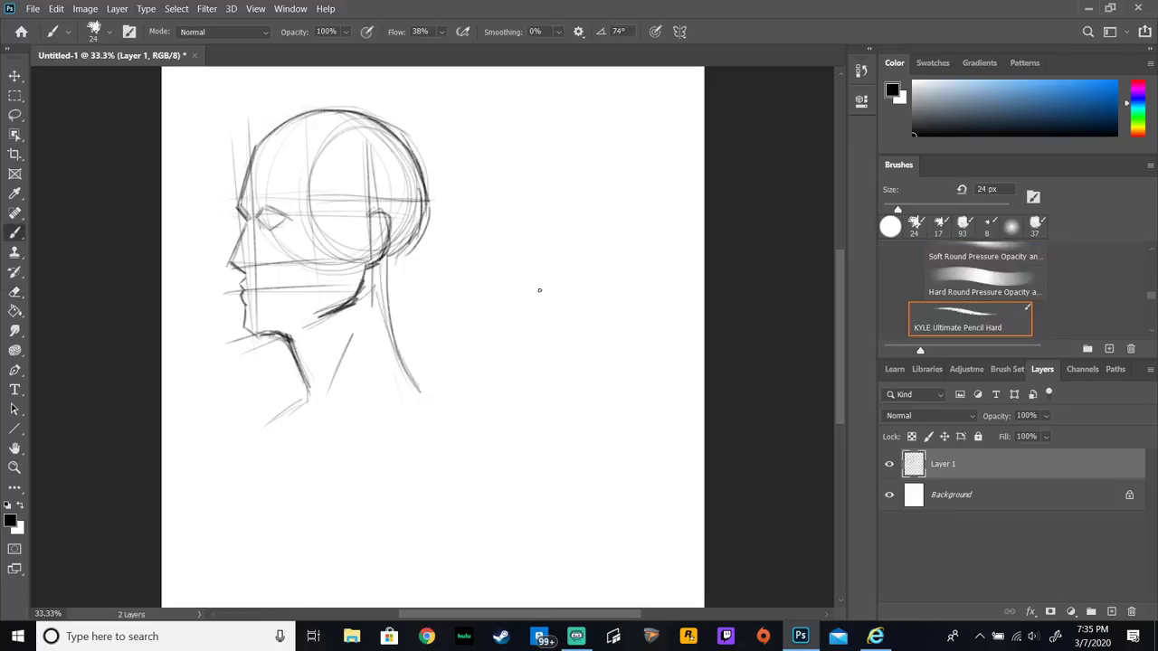
Step: Add a brow and pupil to the profile's eye, and draw an enlarged side-view eye study beside the head
{"action": "left_click_drag", "start_coordinate": [254, 208], "coordinate": [263, 206]}
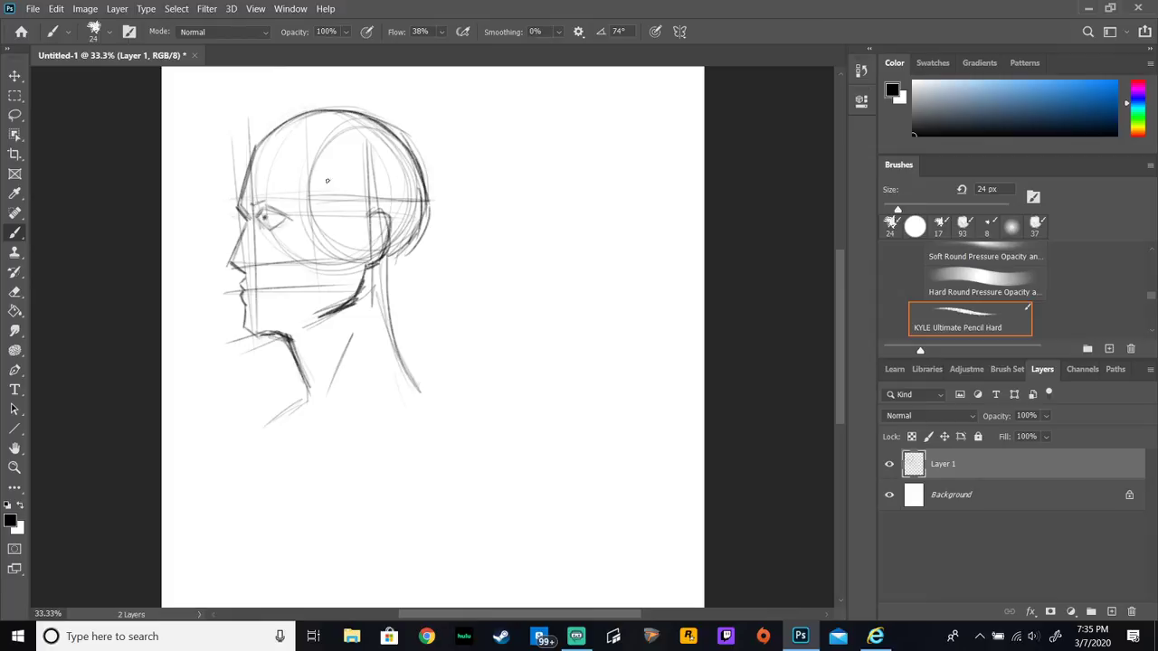
{"action": "mouse_move", "coordinate": [474, 118]}
{"action": "left_mouse_down"}
{"action": "mouse_move", "coordinate": [479, 135]}
{"action": "mouse_move", "coordinate": [462, 127]}
{"action": "mouse_move", "coordinate": [483, 141]}
{"action": "mouse_move", "coordinate": [487, 109]}
{"action": "mouse_move", "coordinate": [514, 128]}
{"action": "left_mouse_up"}
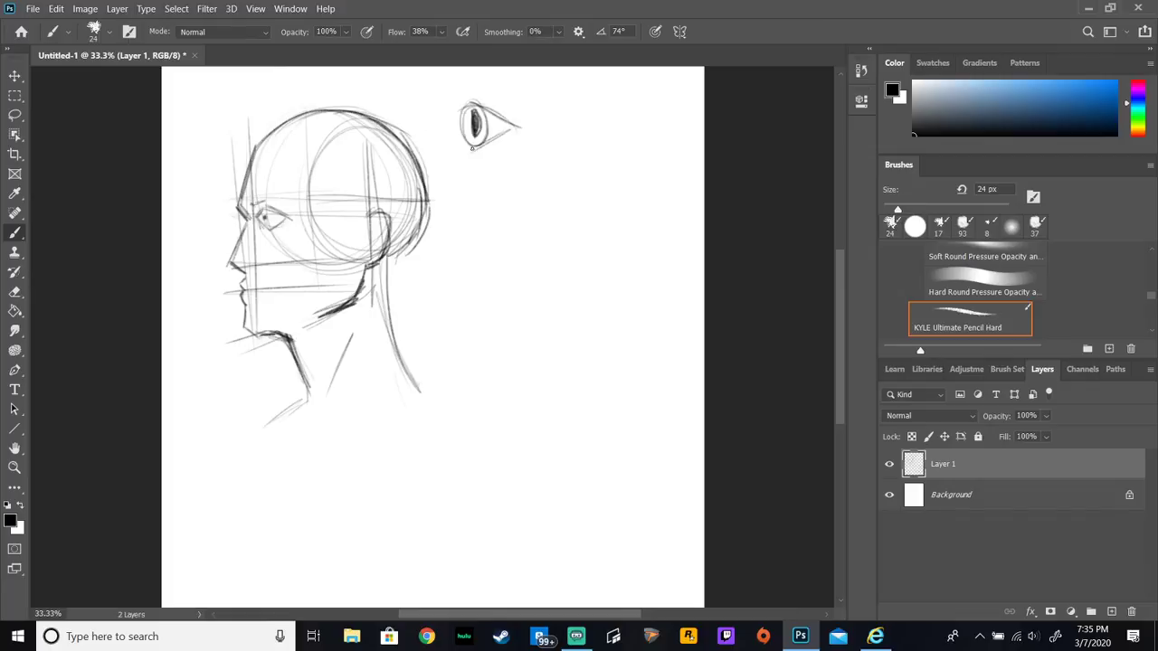
Step: Sketch a front-view eye below the side-view eye study and cross it out, then circle and check-mark the side-view one
{"action": "mouse_move", "coordinate": [502, 177]}
{"action": "left_mouse_down"}
{"action": "mouse_move", "coordinate": [524, 211]}
{"action": "mouse_move", "coordinate": [503, 177]}
{"action": "left_mouse_up"}
{"action": "mouse_move", "coordinate": [490, 200]}
{"action": "left_mouse_down"}
{"action": "mouse_move", "coordinate": [530, 188]}
{"action": "mouse_move", "coordinate": [549, 200]}
{"action": "mouse_move", "coordinate": [465, 252]}
{"action": "left_mouse_up"}
{"action": "left_click_drag", "start_coordinate": [464, 168], "coordinate": [548, 239]}
{"action": "left_click_drag", "start_coordinate": [499, 169], "coordinate": [496, 253]}
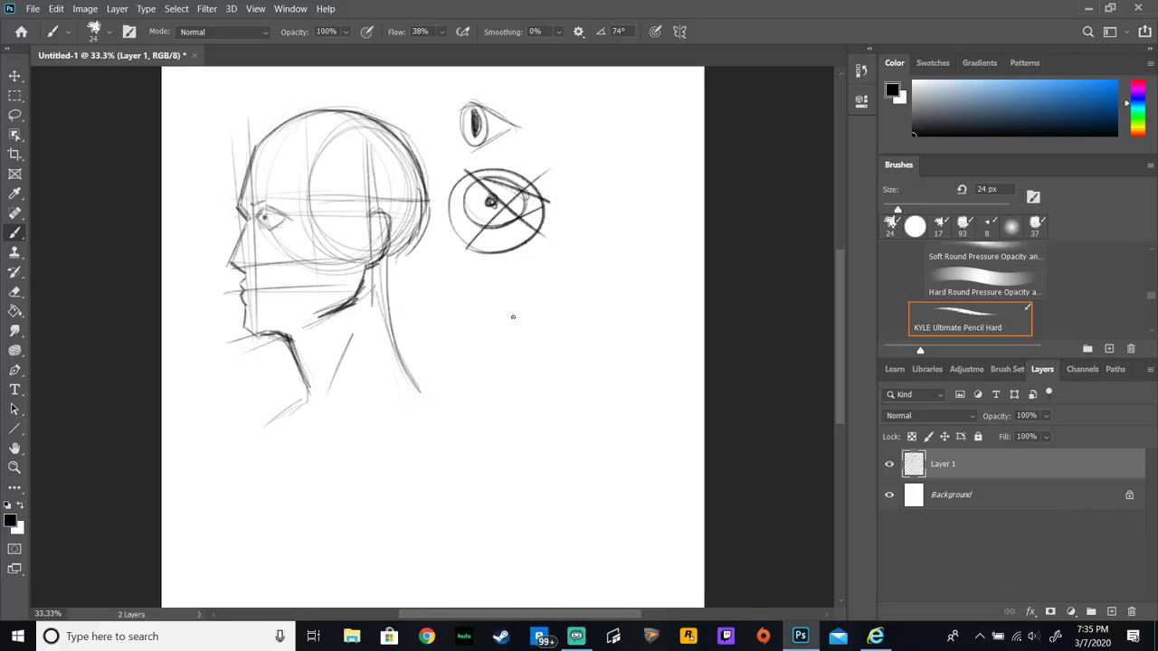
{"action": "left_click_drag", "start_coordinate": [470, 73], "coordinate": [435, 164]}
{"action": "left_click_drag", "start_coordinate": [496, 100], "coordinate": [541, 80]}
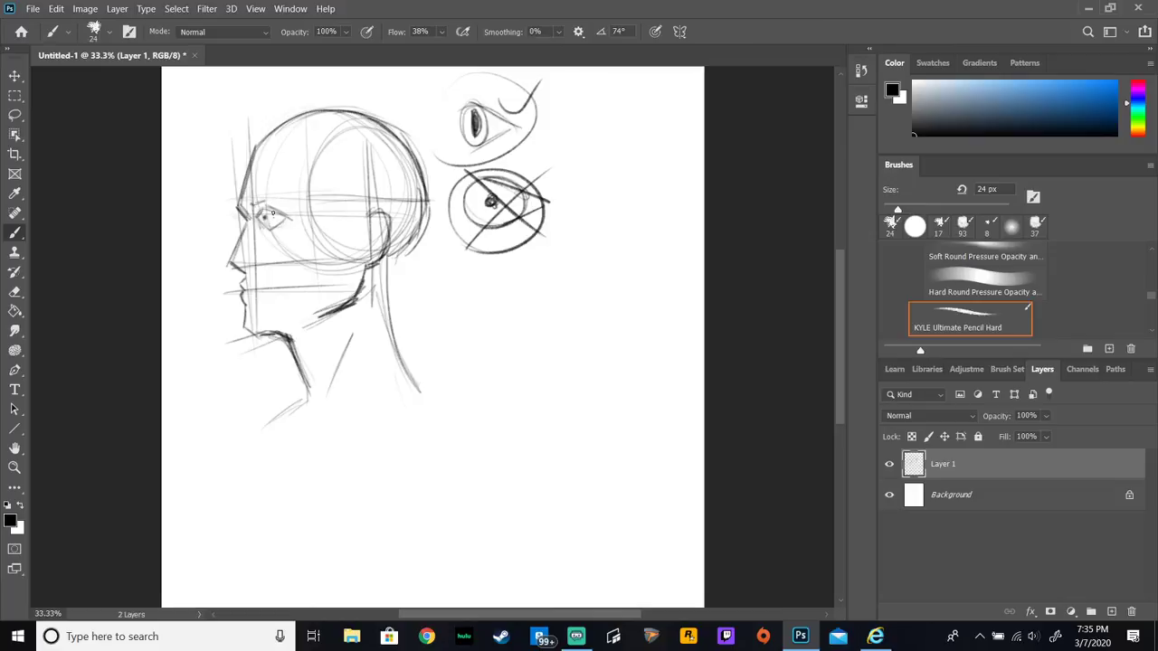
Step: Darken the eye and brow on the profile head
{"action": "mouse_move", "coordinate": [272, 210]}
{"action": "left_mouse_down"}
{"action": "mouse_move", "coordinate": [264, 224]}
{"action": "mouse_move", "coordinate": [292, 215]}
{"action": "mouse_move", "coordinate": [263, 223]}
{"action": "left_mouse_up"}
{"action": "left_click_drag", "start_coordinate": [250, 202], "coordinate": [286, 208]}
Step: Draw the outline of a large side-view eye below the crossed-out eye, with a curved lens shape to its upper right
{"action": "left_click_drag", "start_coordinate": [512, 304], "coordinate": [526, 375]}
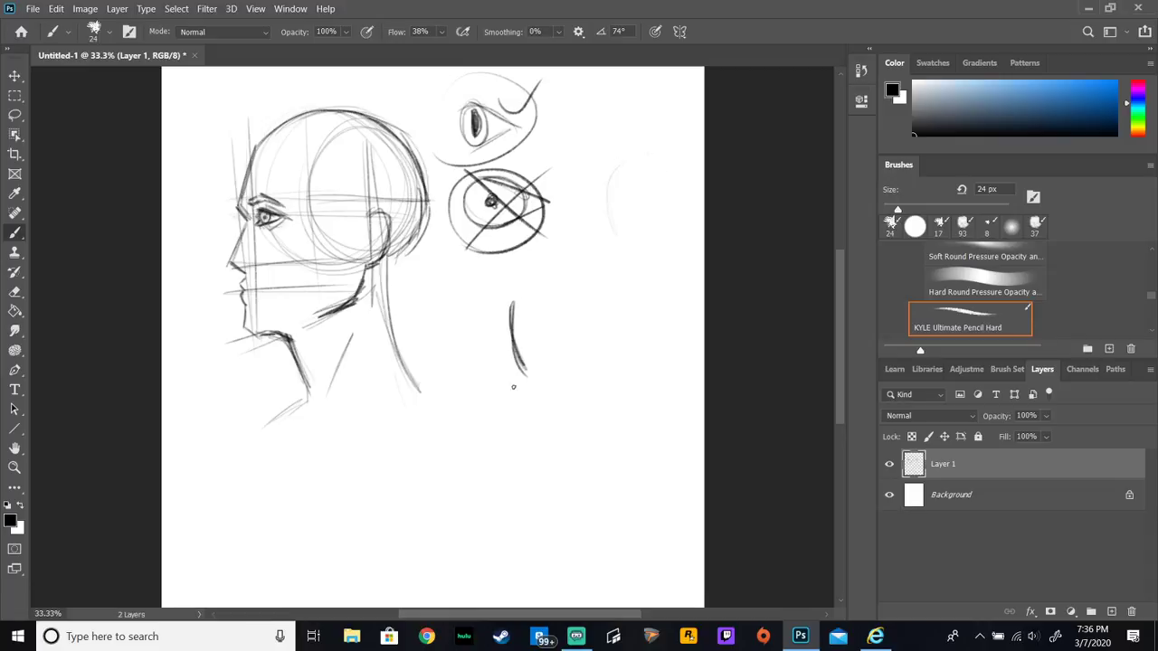
{"action": "left_click_drag", "start_coordinate": [623, 172], "coordinate": [610, 231]}
{"action": "mouse_move", "coordinate": [624, 152]}
{"action": "left_mouse_down"}
{"action": "mouse_move", "coordinate": [612, 237]}
{"action": "mouse_move", "coordinate": [639, 250]}
{"action": "left_mouse_up"}
{"action": "left_click_drag", "start_coordinate": [630, 155], "coordinate": [635, 239]}
{"action": "left_click_drag", "start_coordinate": [515, 366], "coordinate": [522, 380]}
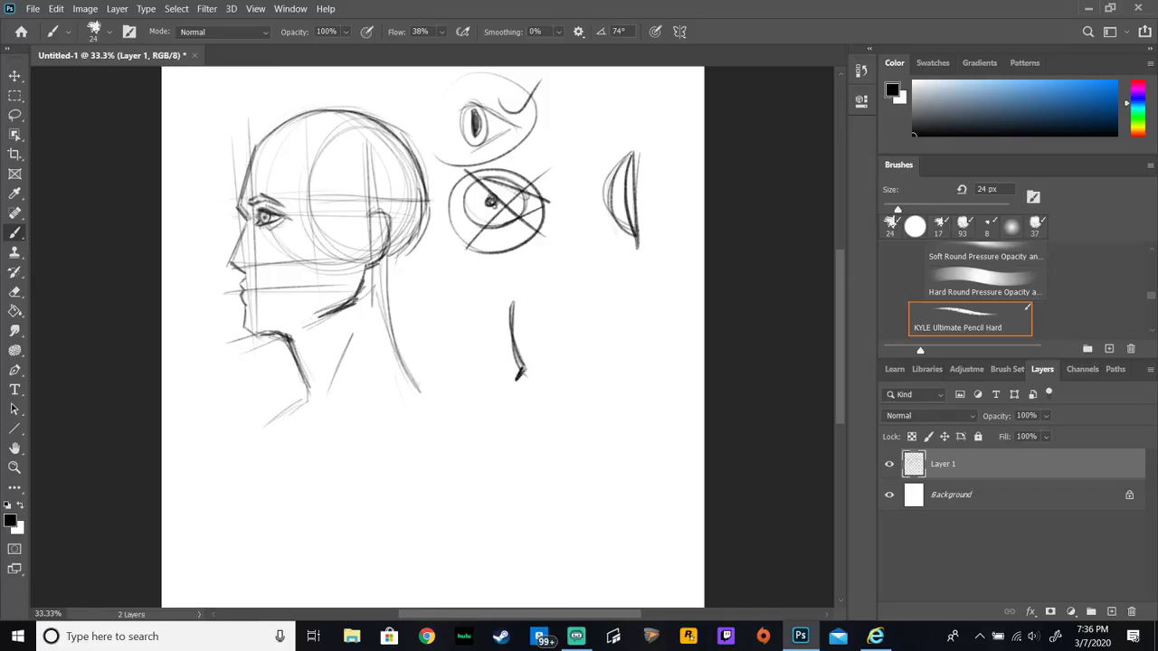
{"action": "left_click_drag", "start_coordinate": [516, 380], "coordinate": [549, 378]}
{"action": "mouse_move", "coordinate": [518, 303]}
{"action": "left_mouse_down"}
{"action": "mouse_move", "coordinate": [503, 301]}
{"action": "mouse_move", "coordinate": [563, 313]}
{"action": "mouse_move", "coordinate": [491, 309]}
{"action": "mouse_move", "coordinate": [530, 292]}
{"action": "mouse_move", "coordinate": [615, 347]}
{"action": "mouse_move", "coordinate": [552, 380]}
{"action": "left_mouse_up"}
{"action": "mouse_move", "coordinate": [600, 351]}
{"action": "left_mouse_down"}
{"action": "mouse_move", "coordinate": [537, 382]}
{"action": "mouse_move", "coordinate": [547, 376]}
{"action": "left_mouse_up"}
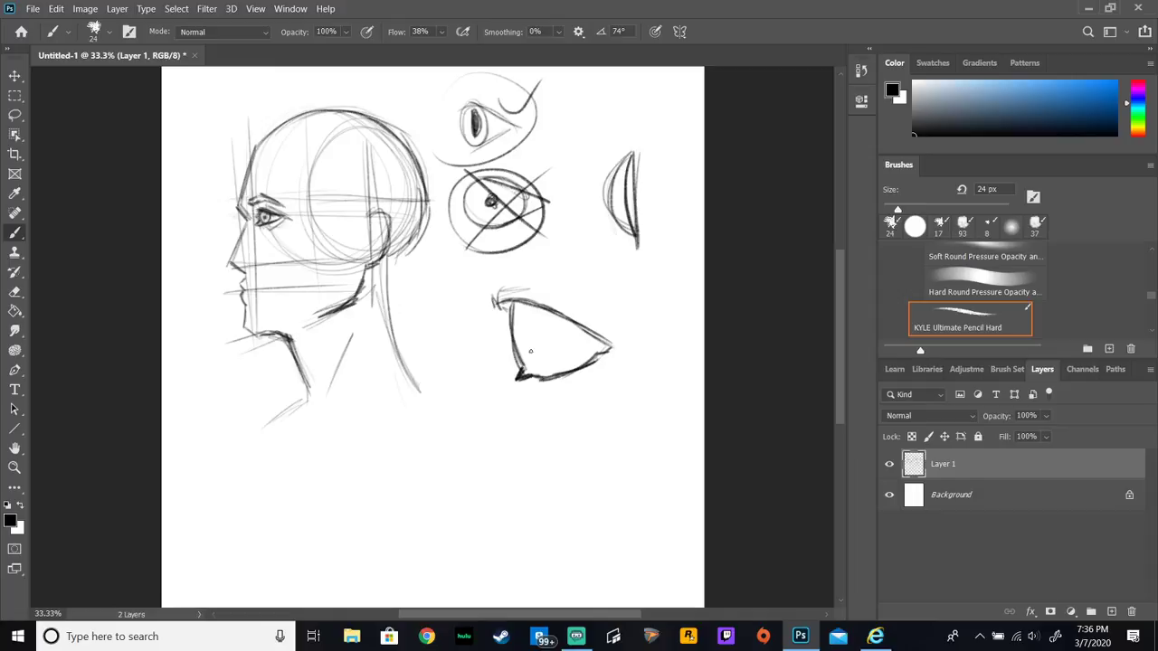
Step: Add an iris and pupil along two crossing axis lines in the large eye, cleaning up and redrawing the axes
{"action": "left_click_drag", "start_coordinate": [523, 270], "coordinate": [541, 412]}
{"action": "mouse_move", "coordinate": [485, 333]}
{"action": "left_mouse_down"}
{"action": "mouse_move", "coordinate": [642, 345]}
{"action": "mouse_move", "coordinate": [626, 350]}
{"action": "left_mouse_up"}
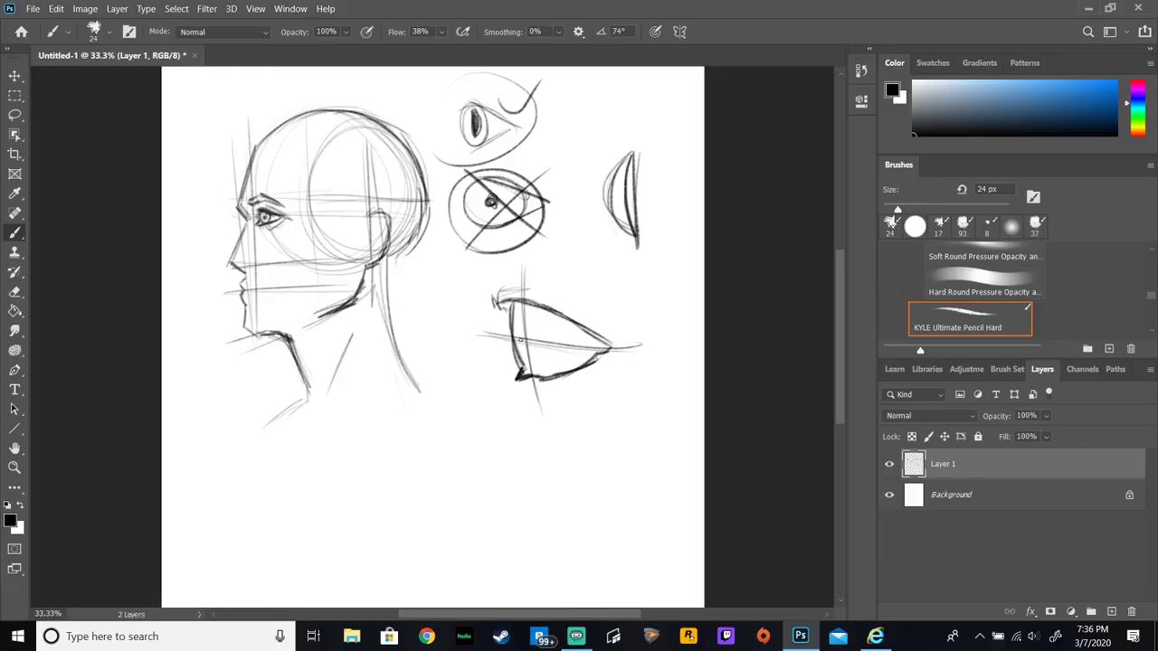
{"action": "mouse_move", "coordinate": [546, 315]}
{"action": "left_mouse_down"}
{"action": "mouse_move", "coordinate": [541, 361]}
{"action": "mouse_move", "coordinate": [525, 343]}
{"action": "mouse_move", "coordinate": [543, 355]}
{"action": "mouse_move", "coordinate": [523, 360]}
{"action": "mouse_move", "coordinate": [544, 302]}
{"action": "mouse_move", "coordinate": [520, 332]}
{"action": "mouse_move", "coordinate": [545, 328]}
{"action": "mouse_move", "coordinate": [521, 341]}
{"action": "left_mouse_up"}
{"action": "left_click", "coordinate": [15, 292]}
{"action": "mouse_move", "coordinate": [496, 331]}
{"action": "left_mouse_down"}
{"action": "mouse_move", "coordinate": [514, 351]}
{"action": "mouse_move", "coordinate": [532, 340]}
{"action": "mouse_move", "coordinate": [633, 346]}
{"action": "left_mouse_up"}
{"action": "left_click", "coordinate": [15, 232]}
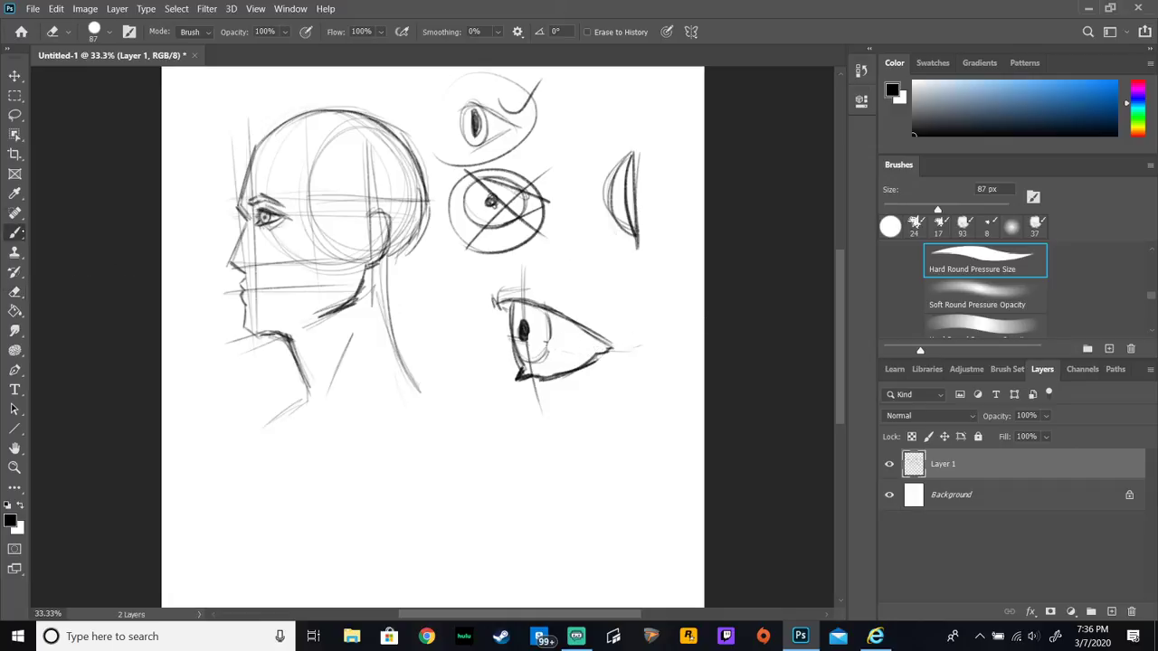
{"action": "left_click_drag", "start_coordinate": [479, 331], "coordinate": [676, 351]}
{"action": "left_click_drag", "start_coordinate": [524, 301], "coordinate": [547, 443]}
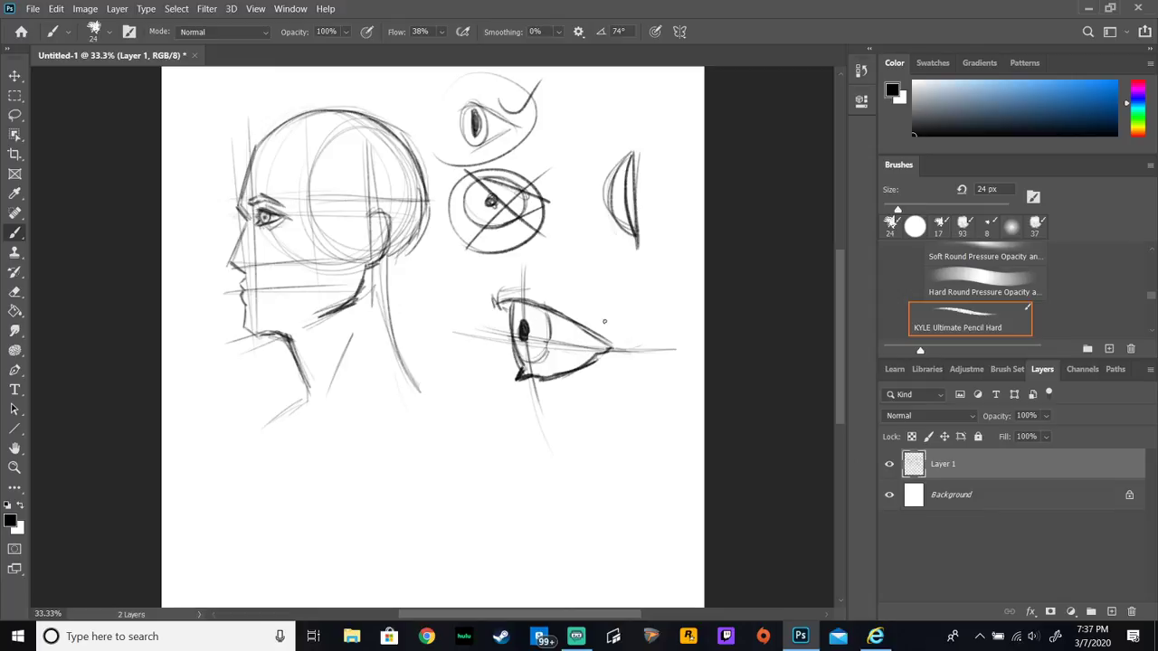
Step: Shade the large eye's iris and upper white, erase a round highlight in the iris, and return to the pencil brush
{"action": "left_click_drag", "start_coordinate": [606, 355], "coordinate": [545, 385]}
{"action": "mouse_move", "coordinate": [512, 328]}
{"action": "left_mouse_down"}
{"action": "mouse_move", "coordinate": [523, 307]}
{"action": "mouse_move", "coordinate": [596, 347]}
{"action": "left_mouse_up"}
{"action": "mouse_move", "coordinate": [516, 304]}
{"action": "left_mouse_down"}
{"action": "mouse_move", "coordinate": [547, 333]}
{"action": "mouse_move", "coordinate": [527, 331]}
{"action": "mouse_move", "coordinate": [532, 365]}
{"action": "mouse_move", "coordinate": [552, 355]}
{"action": "left_mouse_up"}
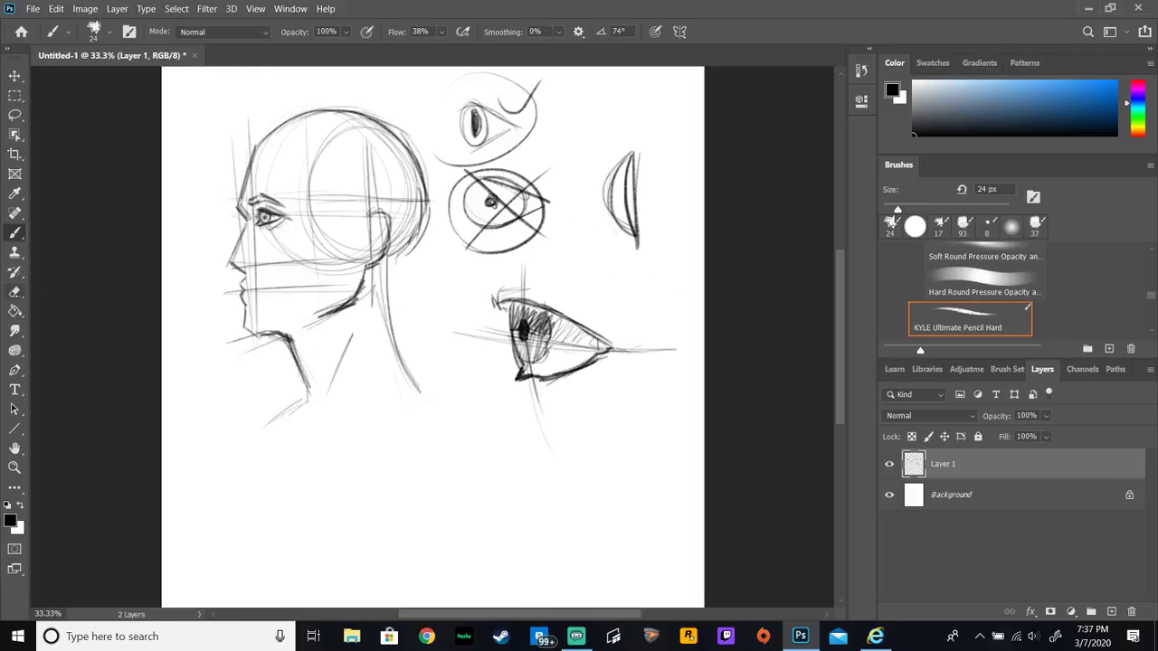
{"action": "left_click", "coordinate": [15, 292]}
{"action": "left_click", "coordinate": [541, 335]}
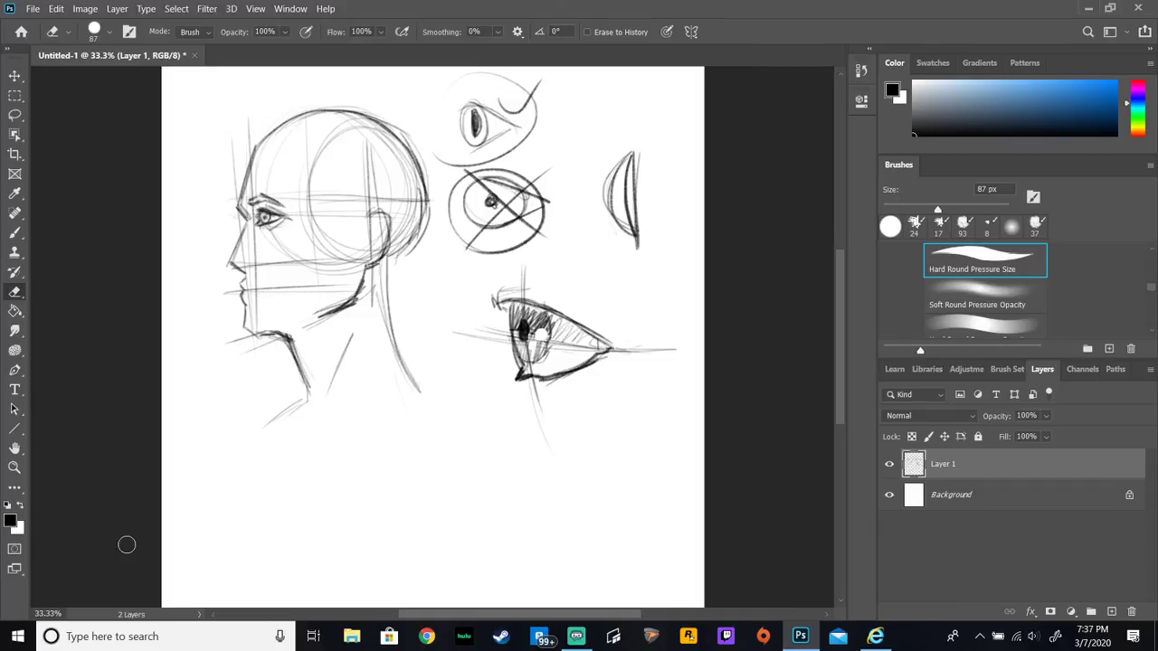
{"action": "key", "text": "b"}
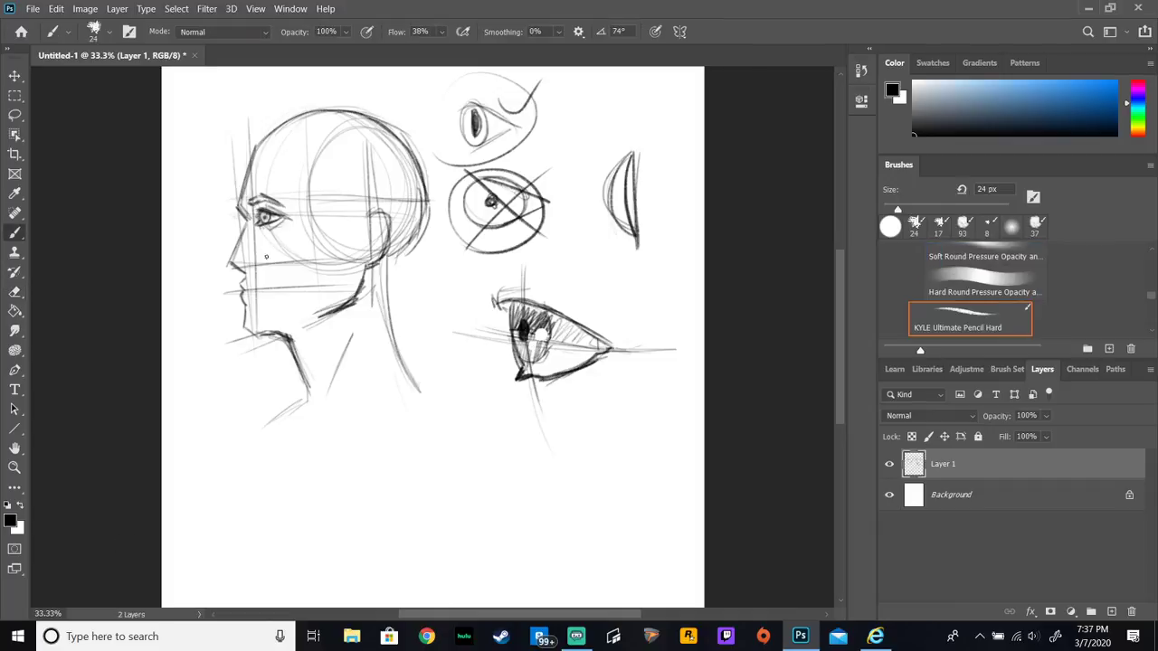
Step: Draw a side-view nose study with bridge, tip, nostril and wing below the large eye, with a small triangular eye beside the bridge
{"action": "left_click_drag", "start_coordinate": [236, 252], "coordinate": [235, 262]}
{"action": "mouse_move", "coordinate": [497, 446]}
{"action": "left_mouse_down"}
{"action": "mouse_move", "coordinate": [468, 511]}
{"action": "mouse_move", "coordinate": [467, 532]}
{"action": "mouse_move", "coordinate": [489, 546]}
{"action": "mouse_move", "coordinate": [489, 425]}
{"action": "mouse_move", "coordinate": [508, 443]}
{"action": "mouse_move", "coordinate": [495, 462]}
{"action": "left_mouse_up"}
{"action": "mouse_move", "coordinate": [524, 423]}
{"action": "left_mouse_down"}
{"action": "mouse_move", "coordinate": [572, 440]}
{"action": "mouse_move", "coordinate": [519, 459]}
{"action": "left_mouse_up"}
{"action": "left_click_drag", "start_coordinate": [451, 521], "coordinate": [497, 543]}
{"action": "left_click_drag", "start_coordinate": [478, 497], "coordinate": [469, 536]}
{"action": "scroll", "coordinate": [468, 414], "scroll_direction": "down", "scroll_amount": 3}
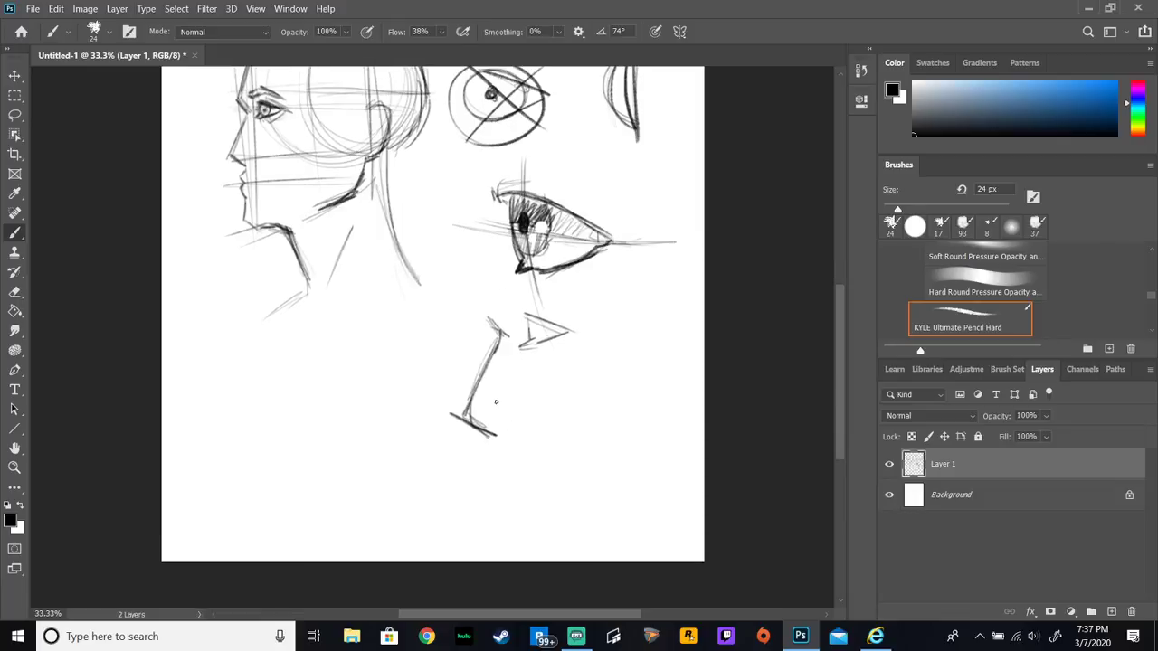
{"action": "mouse_move", "coordinate": [488, 423]}
{"action": "left_mouse_down"}
{"action": "mouse_move", "coordinate": [517, 430]}
{"action": "mouse_move", "coordinate": [521, 412]}
{"action": "mouse_move", "coordinate": [519, 433]}
{"action": "mouse_move", "coordinate": [520, 412]}
{"action": "left_mouse_up"}
Step: Sketch two more side-view nose variations beside the nose study
{"action": "left_click_drag", "start_coordinate": [638, 377], "coordinate": [609, 422]}
{"action": "mouse_move", "coordinate": [599, 423]}
{"action": "left_mouse_down"}
{"action": "mouse_move", "coordinate": [622, 446]}
{"action": "mouse_move", "coordinate": [606, 419]}
{"action": "mouse_move", "coordinate": [631, 387]}
{"action": "left_mouse_up"}
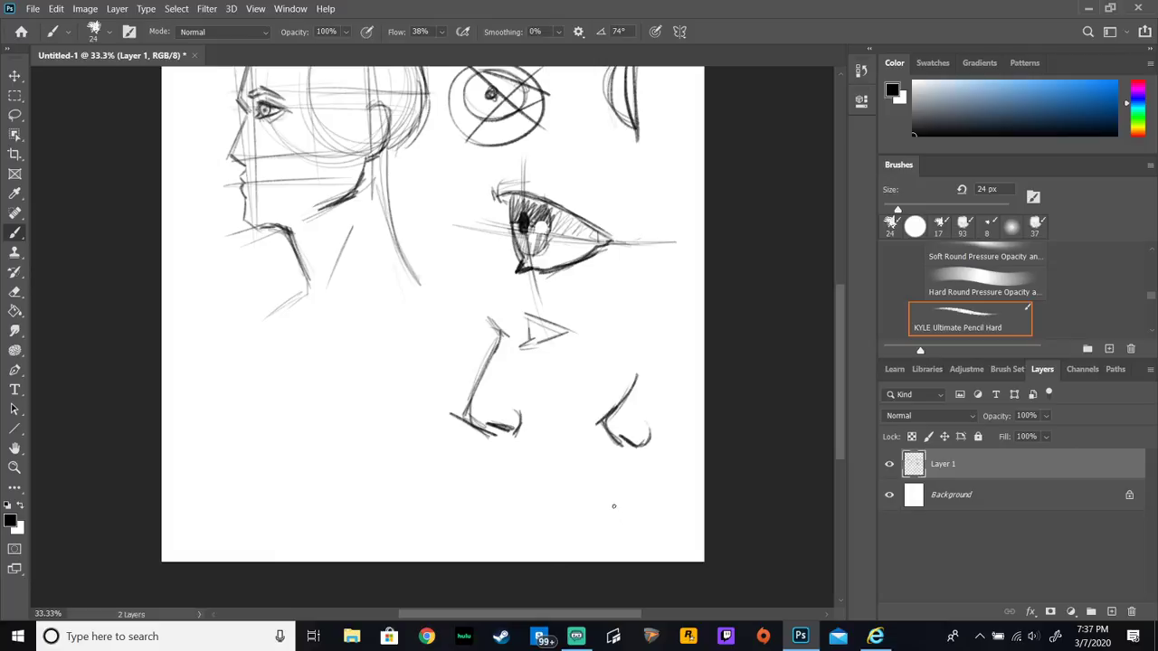
{"action": "mouse_move", "coordinate": [560, 483]}
{"action": "left_mouse_down"}
{"action": "mouse_move", "coordinate": [581, 461]}
{"action": "mouse_move", "coordinate": [546, 519]}
{"action": "left_mouse_up"}
{"action": "mouse_move", "coordinate": [589, 454]}
{"action": "left_mouse_down"}
{"action": "mouse_move", "coordinate": [546, 522]}
{"action": "mouse_move", "coordinate": [598, 523]}
{"action": "mouse_move", "coordinate": [576, 525]}
{"action": "left_mouse_up"}
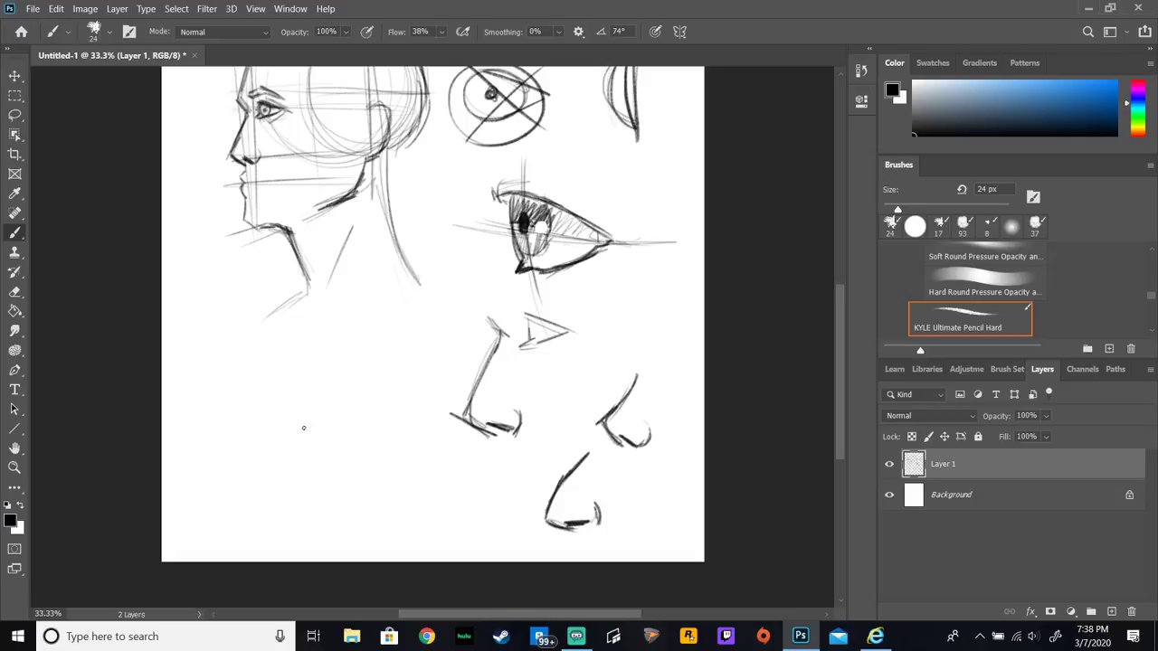
Step: Sketch a separate lips-and-chin profile below the head, and extend the nose study downward with lips, chin and jaw line
{"action": "left_click_drag", "start_coordinate": [291, 402], "coordinate": [314, 358]}
{"action": "left_click_drag", "start_coordinate": [308, 446], "coordinate": [307, 462]}
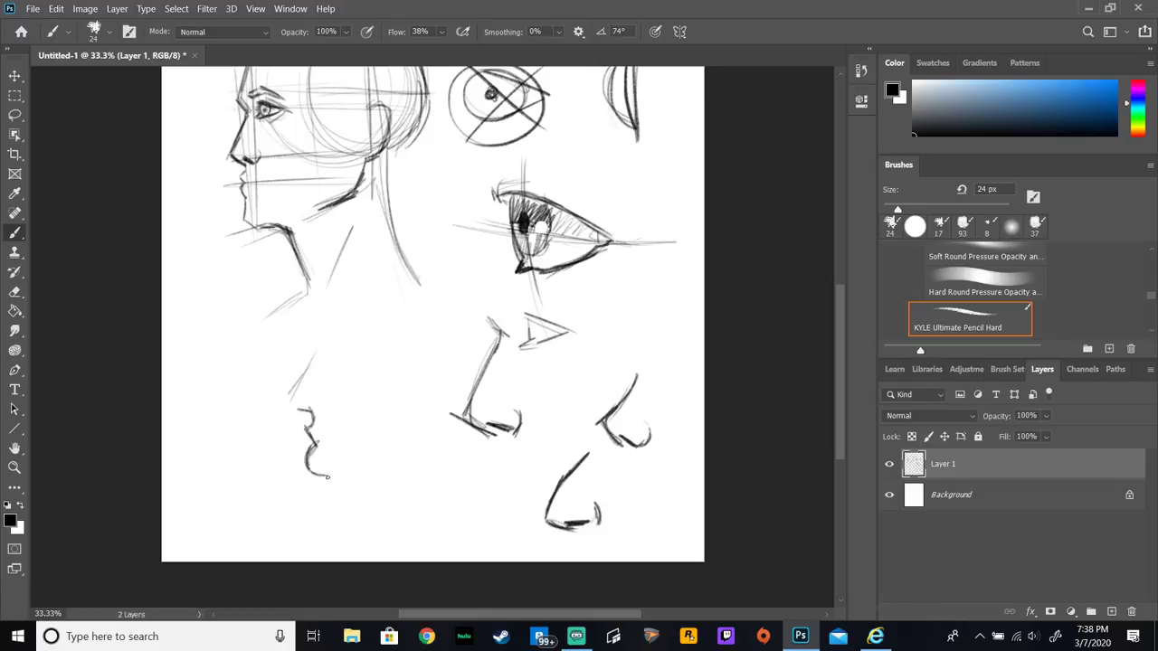
{"action": "mouse_move", "coordinate": [306, 517]}
{"action": "left_mouse_down"}
{"action": "mouse_move", "coordinate": [342, 539]}
{"action": "mouse_move", "coordinate": [425, 523]}
{"action": "left_mouse_up"}
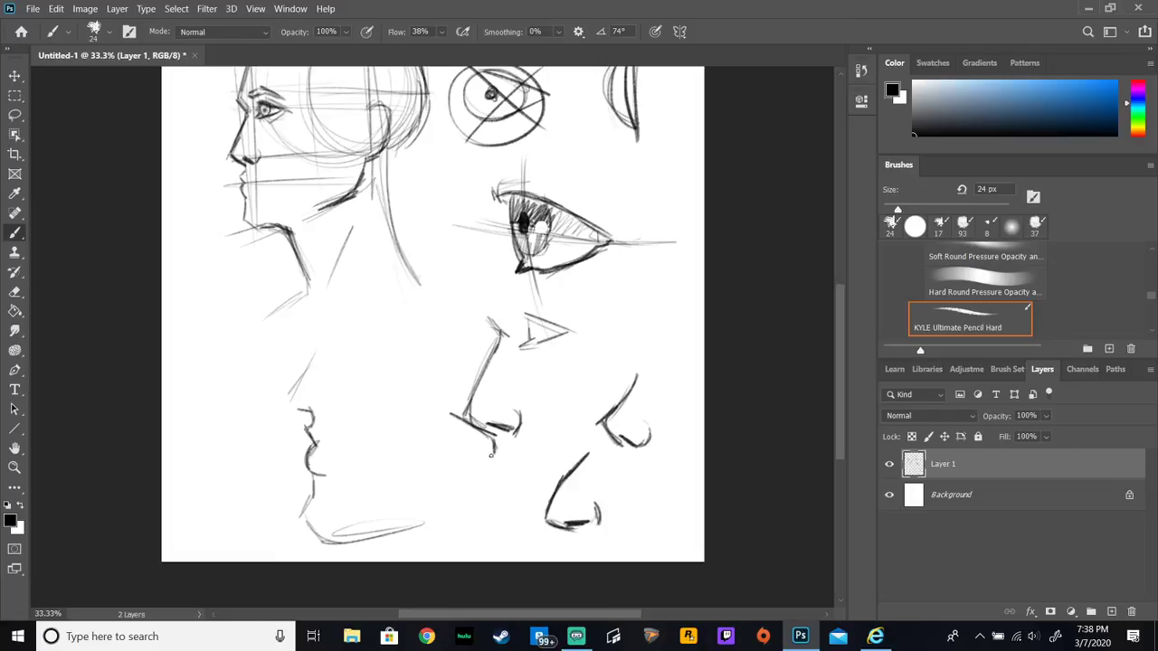
{"action": "mouse_move", "coordinate": [487, 456]}
{"action": "left_mouse_down"}
{"action": "mouse_move", "coordinate": [497, 502]}
{"action": "mouse_move", "coordinate": [539, 548]}
{"action": "mouse_move", "coordinate": [588, 534]}
{"action": "left_mouse_up"}
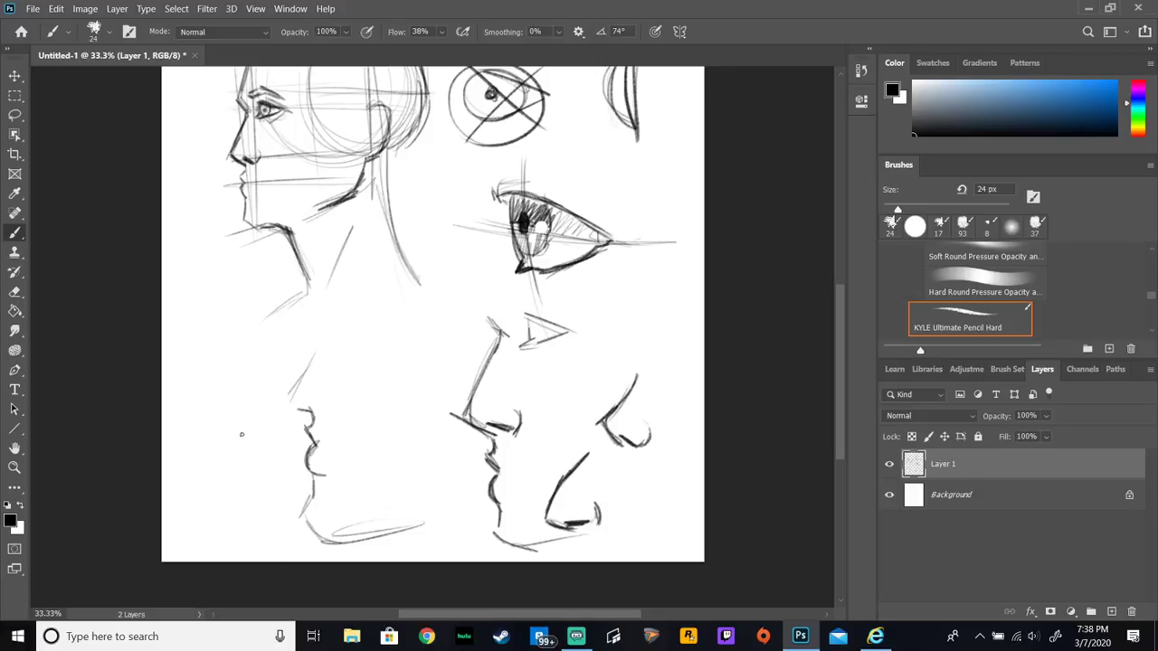
Step: Erase the separate lips-and-chin sketch and the two extra noses, and return to the pencil brush
{"action": "key", "text": "e"}
{"action": "mouse_move", "coordinate": [284, 449]}
{"action": "left_mouse_down"}
{"action": "mouse_move", "coordinate": [316, 421]}
{"action": "mouse_move", "coordinate": [332, 437]}
{"action": "mouse_move", "coordinate": [302, 560]}
{"action": "mouse_move", "coordinate": [408, 531]}
{"action": "left_mouse_up"}
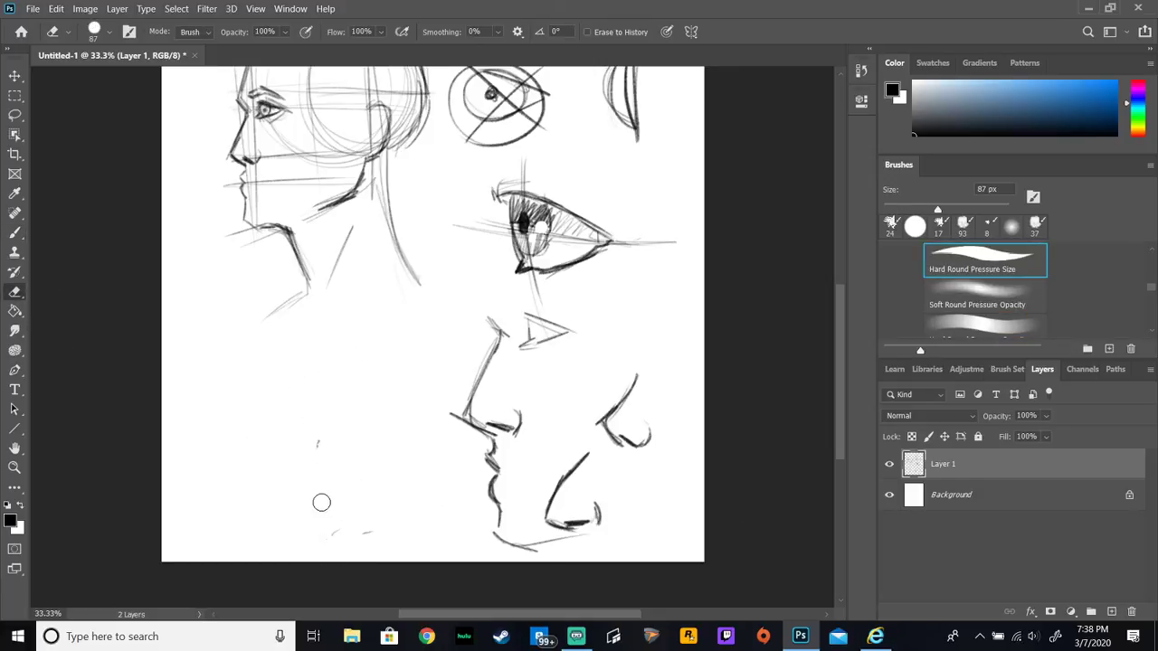
{"action": "mouse_move", "coordinate": [629, 380]}
{"action": "left_mouse_down"}
{"action": "mouse_move", "coordinate": [549, 525]}
{"action": "mouse_move", "coordinate": [624, 462]}
{"action": "mouse_move", "coordinate": [620, 483]}
{"action": "mouse_move", "coordinate": [576, 509]}
{"action": "left_mouse_up"}
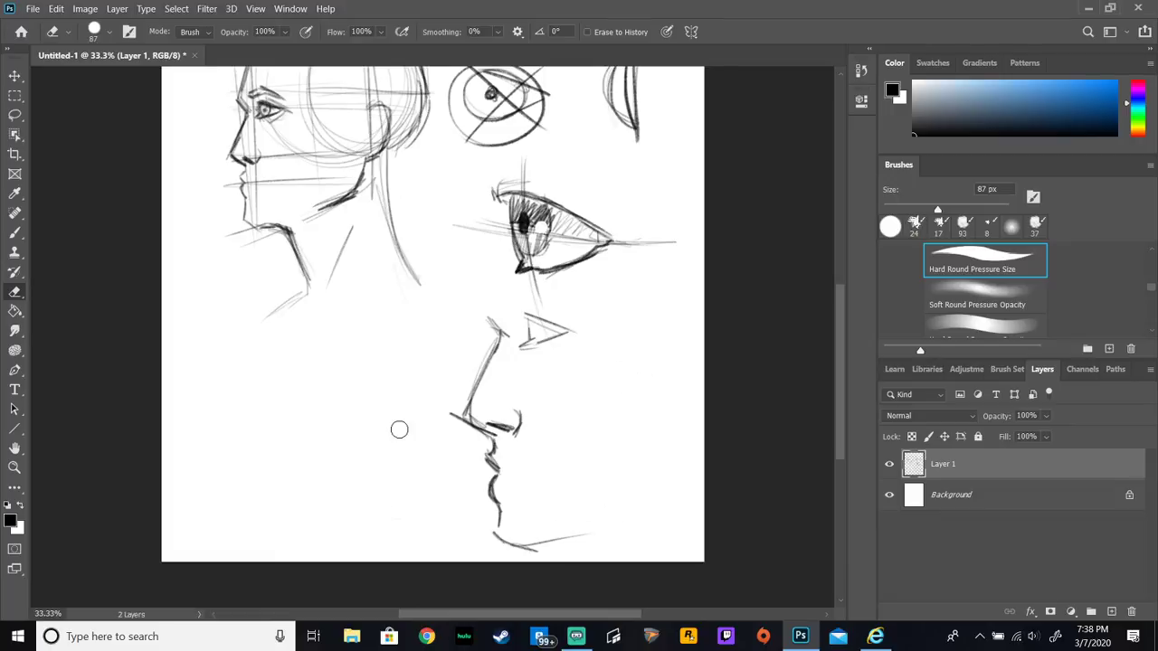
{"action": "key", "text": "b"}
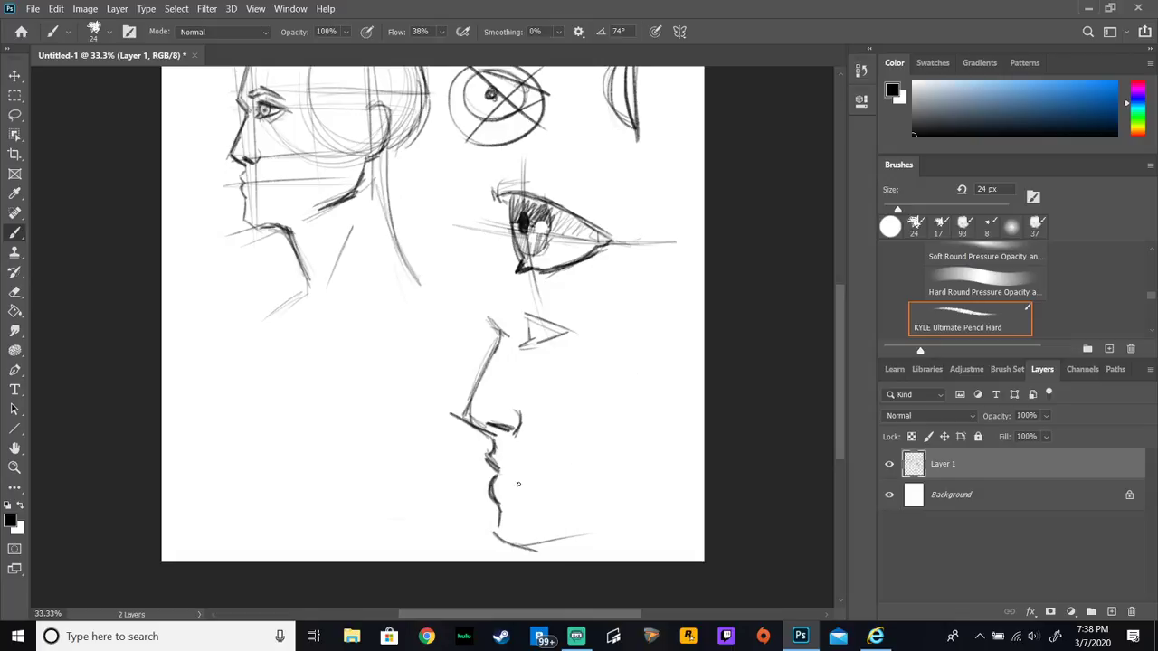
Step: Draw the upper lip's top edge back to a dark mouth corner on the profile study, and start the line between the lips
{"action": "key", "text": "ctrl+plus"}
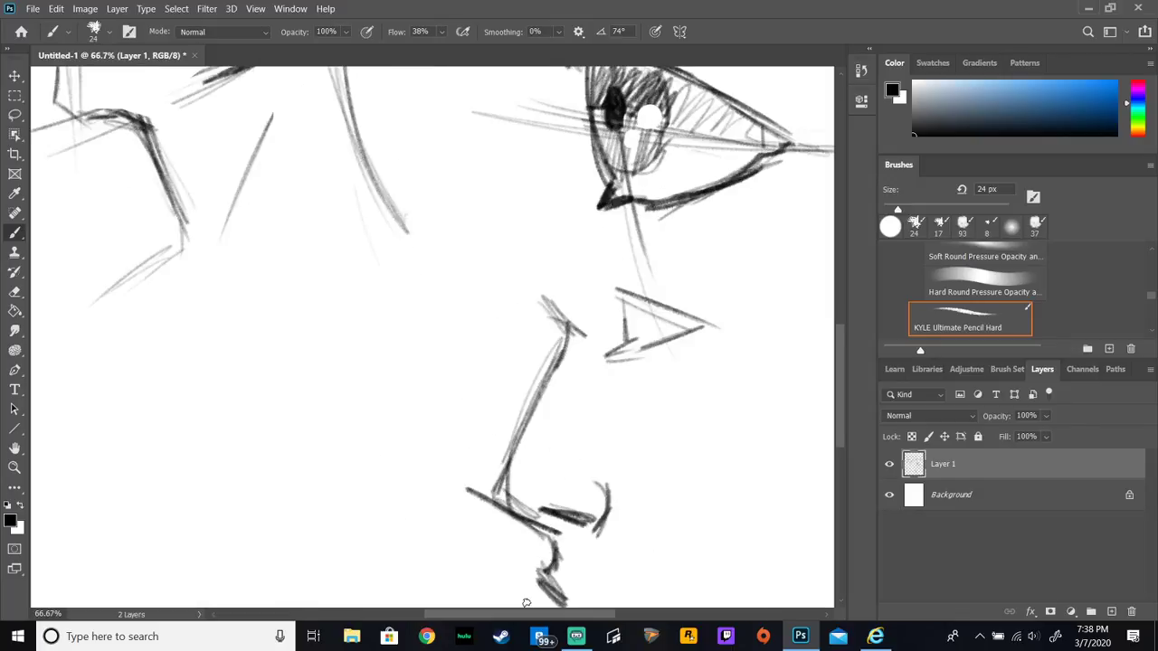
{"action": "left_click_drag", "start_coordinate": [557, 616], "coordinate": [605, 616]}
{"action": "left_click_drag", "start_coordinate": [838, 397], "coordinate": [839, 447]}
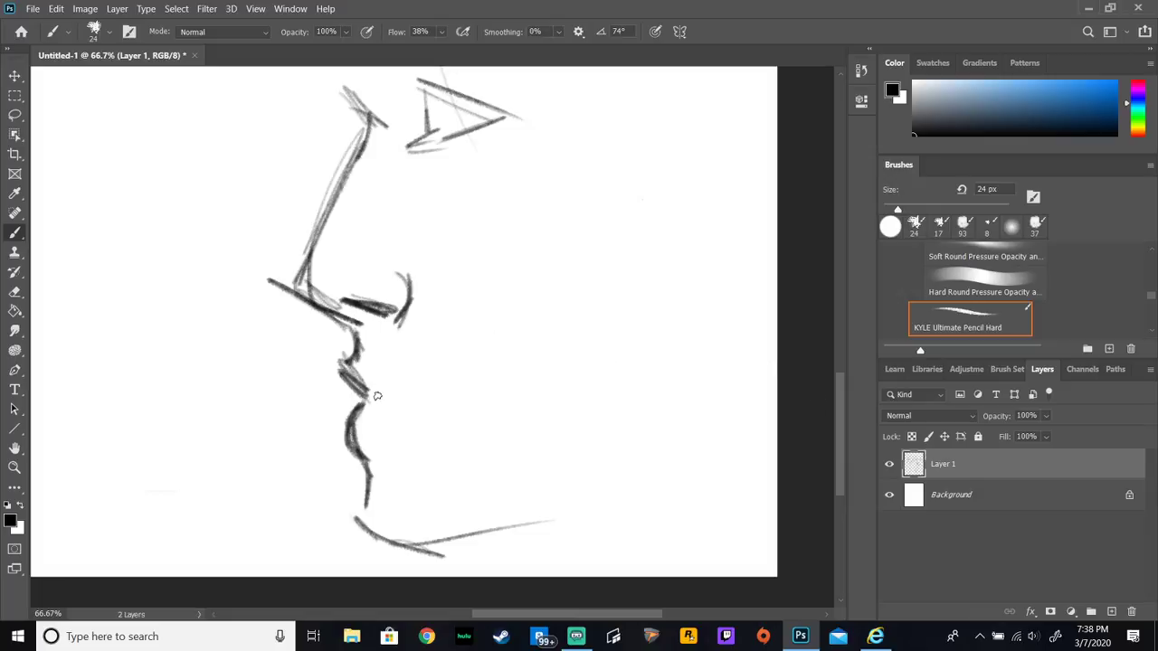
{"action": "mouse_move", "coordinate": [363, 398]}
{"action": "left_mouse_down"}
{"action": "mouse_move", "coordinate": [402, 363]}
{"action": "mouse_move", "coordinate": [352, 362]}
{"action": "mouse_move", "coordinate": [422, 367]}
{"action": "left_mouse_up"}
{"action": "mouse_move", "coordinate": [351, 361]}
{"action": "left_mouse_down"}
{"action": "mouse_move", "coordinate": [428, 365]}
{"action": "mouse_move", "coordinate": [469, 385]}
{"action": "left_mouse_up"}
{"action": "left_click_drag", "start_coordinate": [406, 365], "coordinate": [476, 388]}
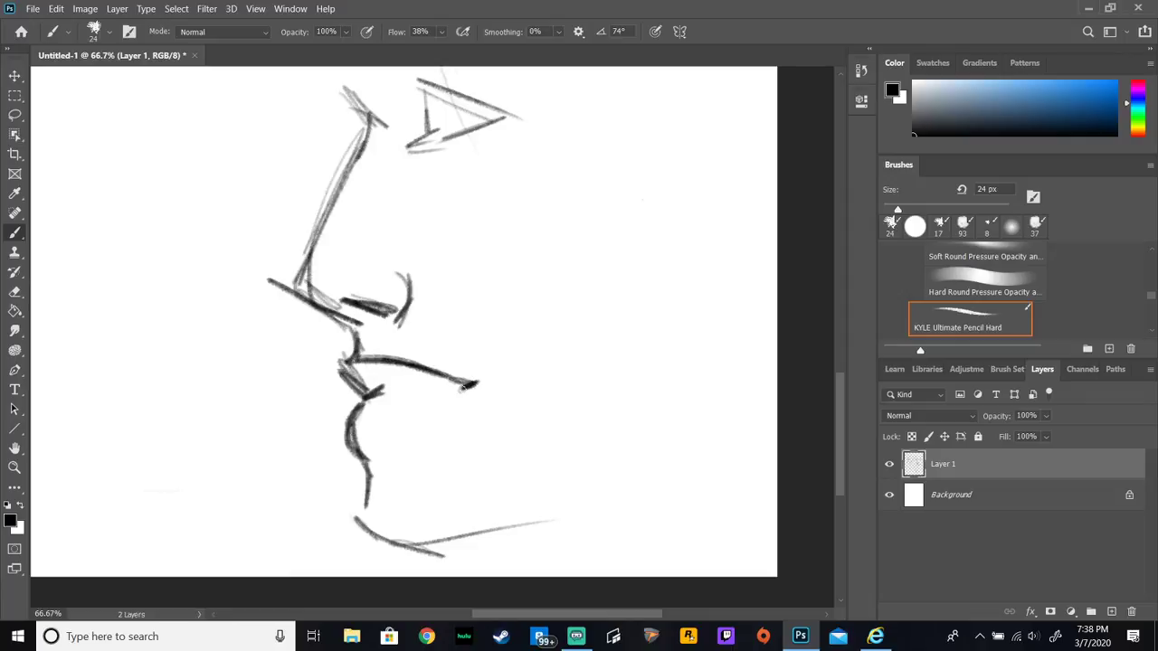
{"action": "left_click_drag", "start_coordinate": [362, 363], "coordinate": [421, 388]}
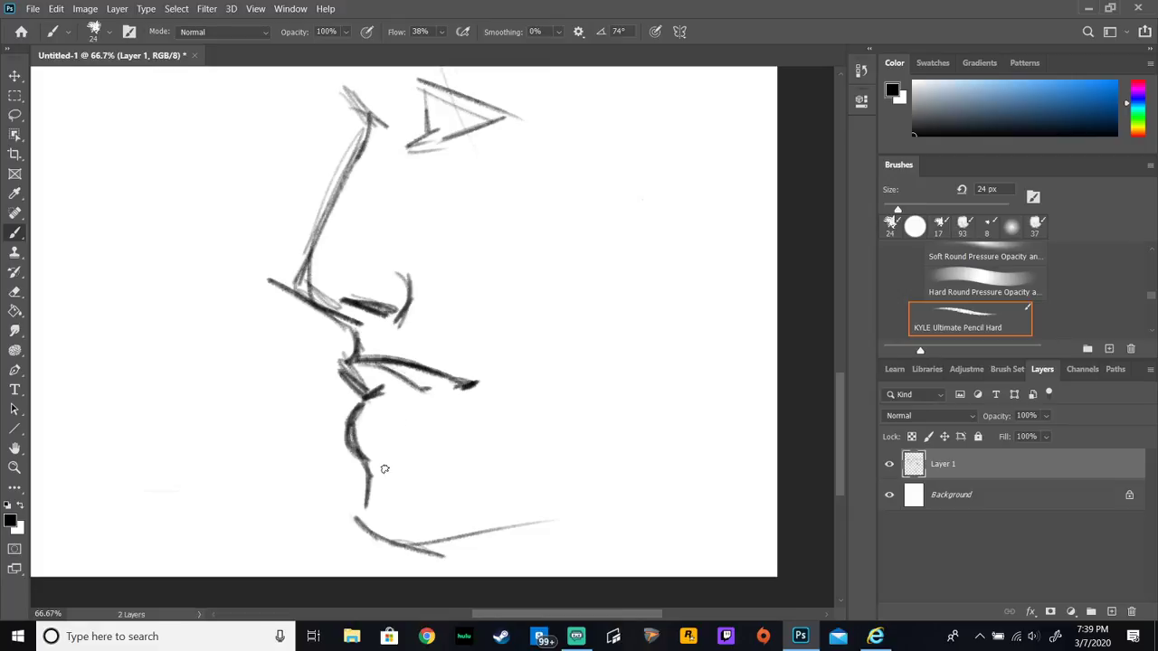
{"action": "left_click", "coordinate": [15, 290]}
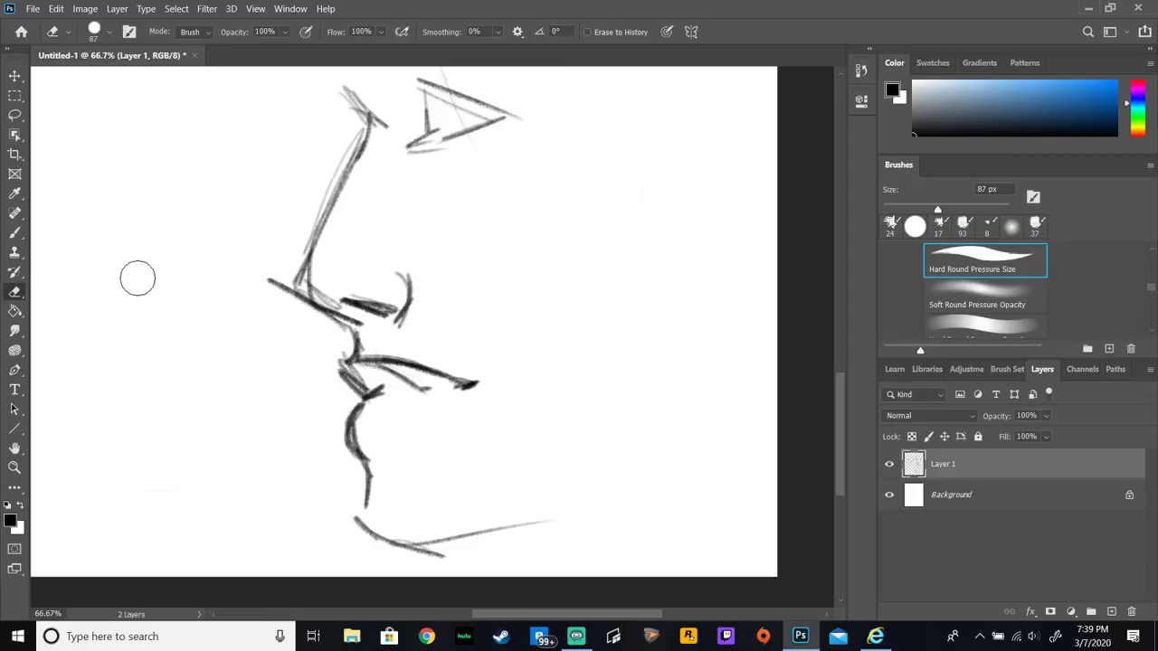
{"action": "left_click_drag", "start_coordinate": [429, 393], "coordinate": [383, 372]}
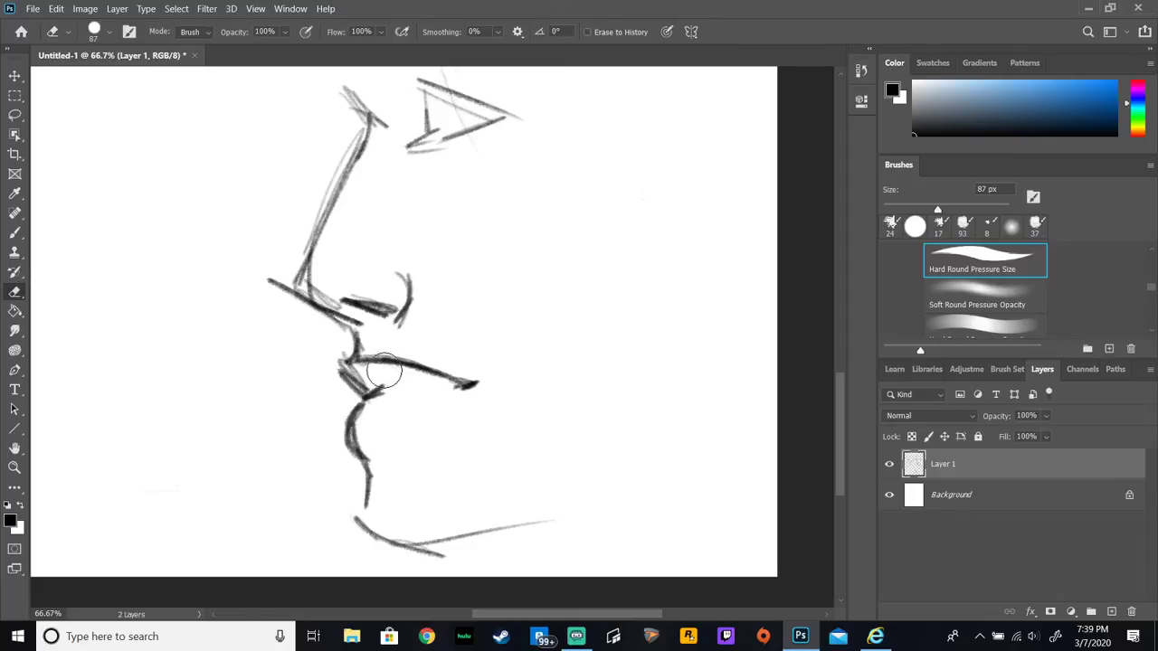
{"action": "key", "text": "b"}
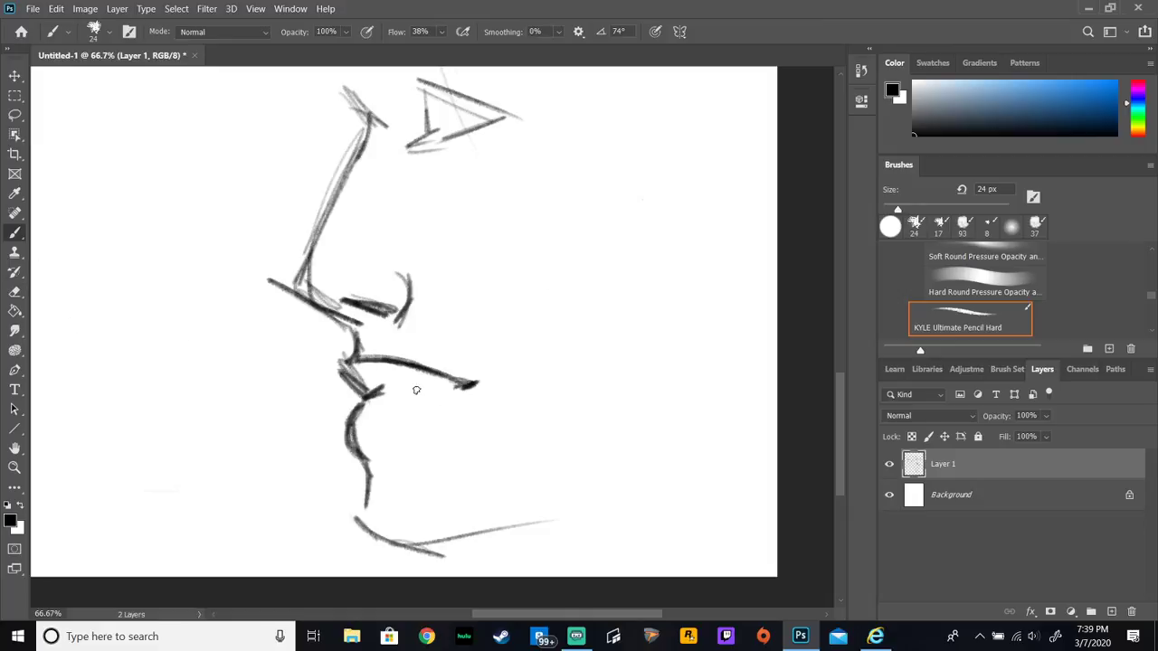
Step: Complete the line between the lips, darken the front of the lower lip and chin, and erase the overlap beneath the lip
{"action": "left_click", "coordinate": [403, 374]}
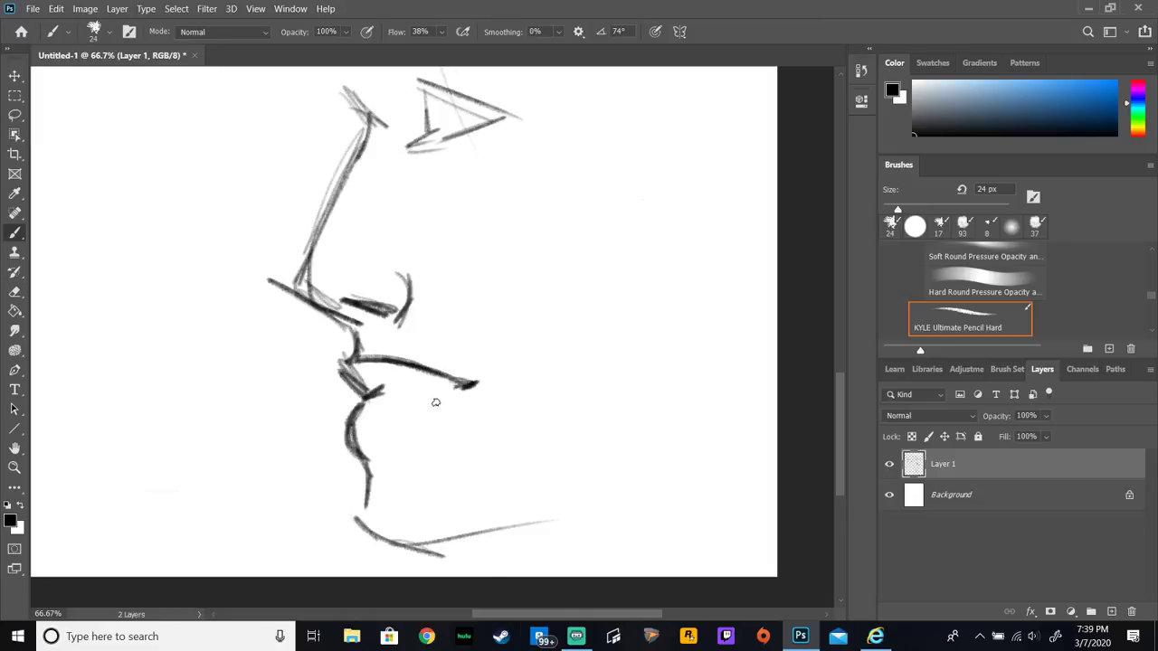
{"action": "mouse_move", "coordinate": [378, 396]}
{"action": "left_mouse_down"}
{"action": "mouse_move", "coordinate": [439, 390]}
{"action": "mouse_move", "coordinate": [369, 395]}
{"action": "mouse_move", "coordinate": [353, 439]}
{"action": "mouse_move", "coordinate": [370, 458]}
{"action": "mouse_move", "coordinate": [365, 517]}
{"action": "left_mouse_up"}
{"action": "left_click_drag", "start_coordinate": [369, 474], "coordinate": [364, 518]}
{"action": "key", "text": "e"}
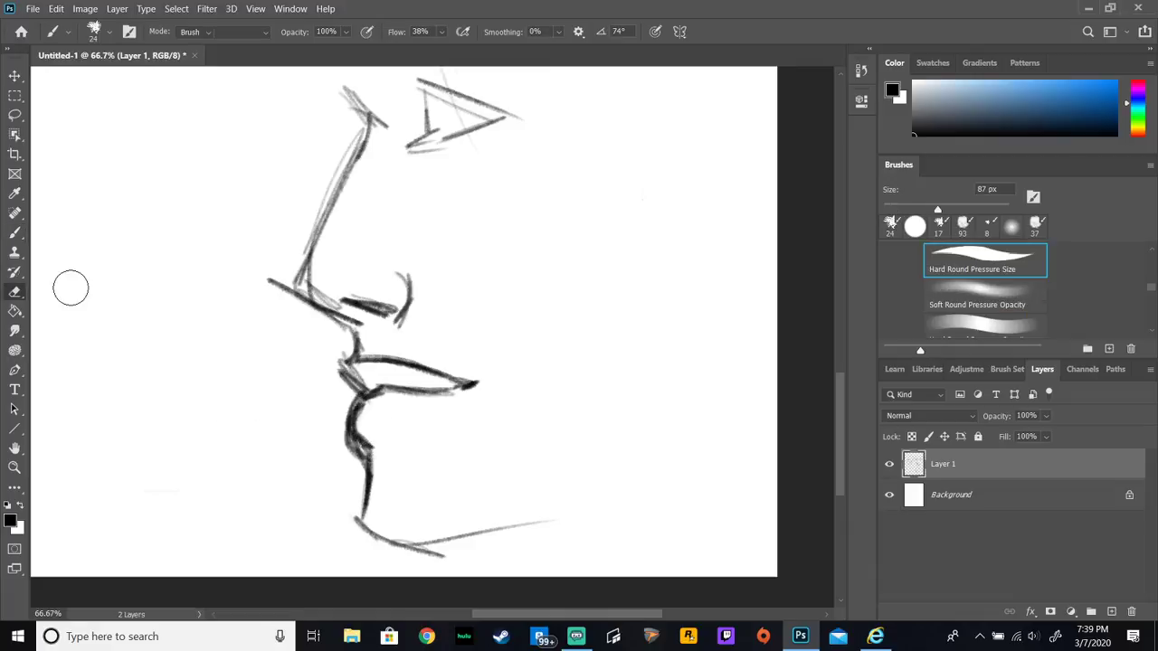
{"action": "mouse_move", "coordinate": [349, 459]}
{"action": "left_mouse_down"}
{"action": "mouse_move", "coordinate": [362, 450]}
{"action": "mouse_move", "coordinate": [365, 476]}
{"action": "left_mouse_up"}
{"action": "key", "text": "b"}
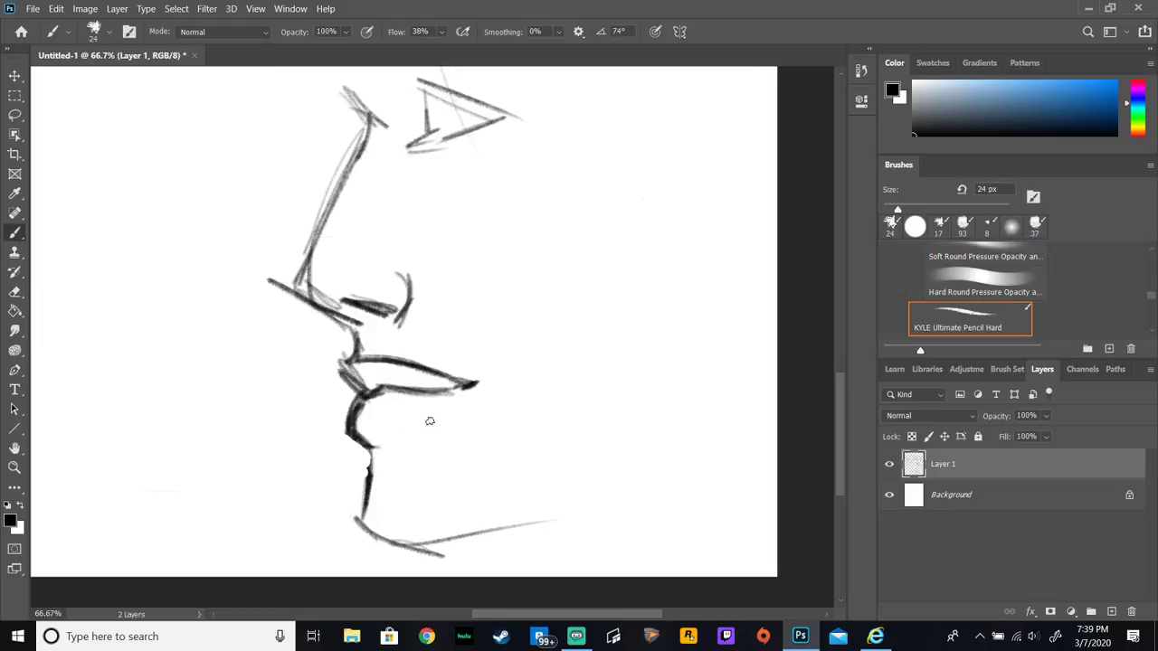
Step: Outline the underside of the lower lip and shade both lips with hatching
{"action": "mouse_move", "coordinate": [413, 432]}
{"action": "left_mouse_down"}
{"action": "mouse_move", "coordinate": [441, 409]}
{"action": "mouse_move", "coordinate": [409, 437]}
{"action": "left_mouse_up"}
{"action": "left_click_drag", "start_coordinate": [443, 400], "coordinate": [407, 439]}
{"action": "mouse_move", "coordinate": [356, 364]}
{"action": "left_mouse_down"}
{"action": "mouse_move", "coordinate": [378, 389]}
{"action": "mouse_move", "coordinate": [391, 365]}
{"action": "mouse_move", "coordinate": [430, 380]}
{"action": "mouse_move", "coordinate": [353, 372]}
{"action": "left_mouse_up"}
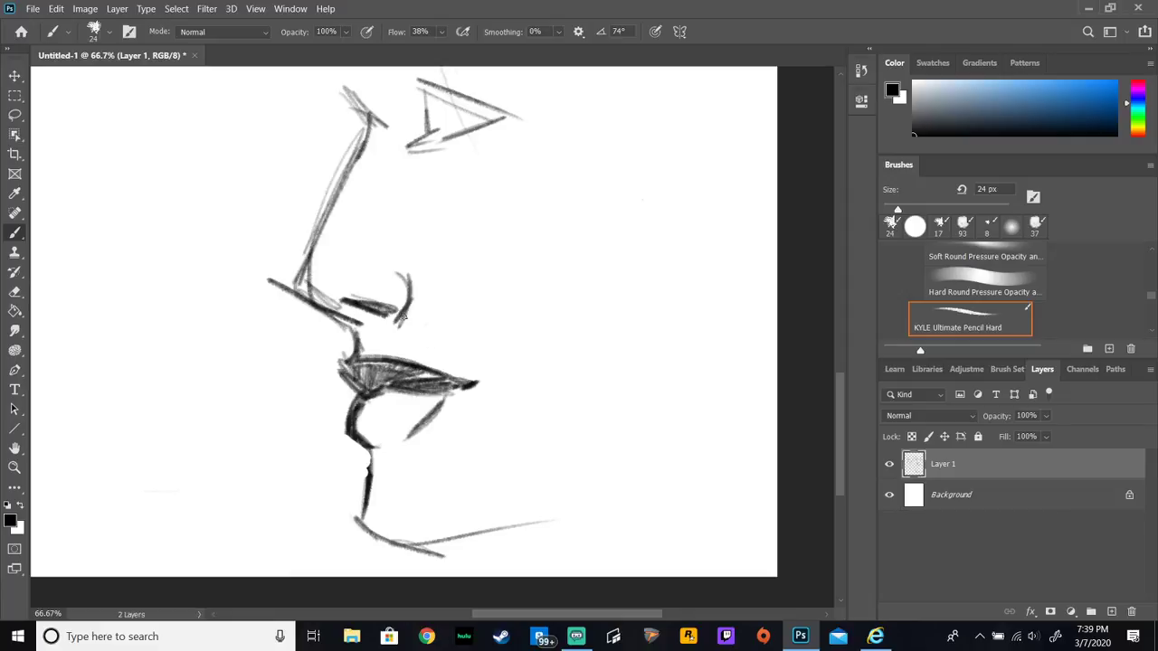
{"action": "mouse_move", "coordinate": [392, 414]}
{"action": "left_mouse_down"}
{"action": "mouse_move", "coordinate": [394, 394]}
{"action": "mouse_move", "coordinate": [378, 443]}
{"action": "mouse_move", "coordinate": [397, 392]}
{"action": "mouse_move", "coordinate": [407, 403]}
{"action": "mouse_move", "coordinate": [447, 400]}
{"action": "left_mouse_up"}
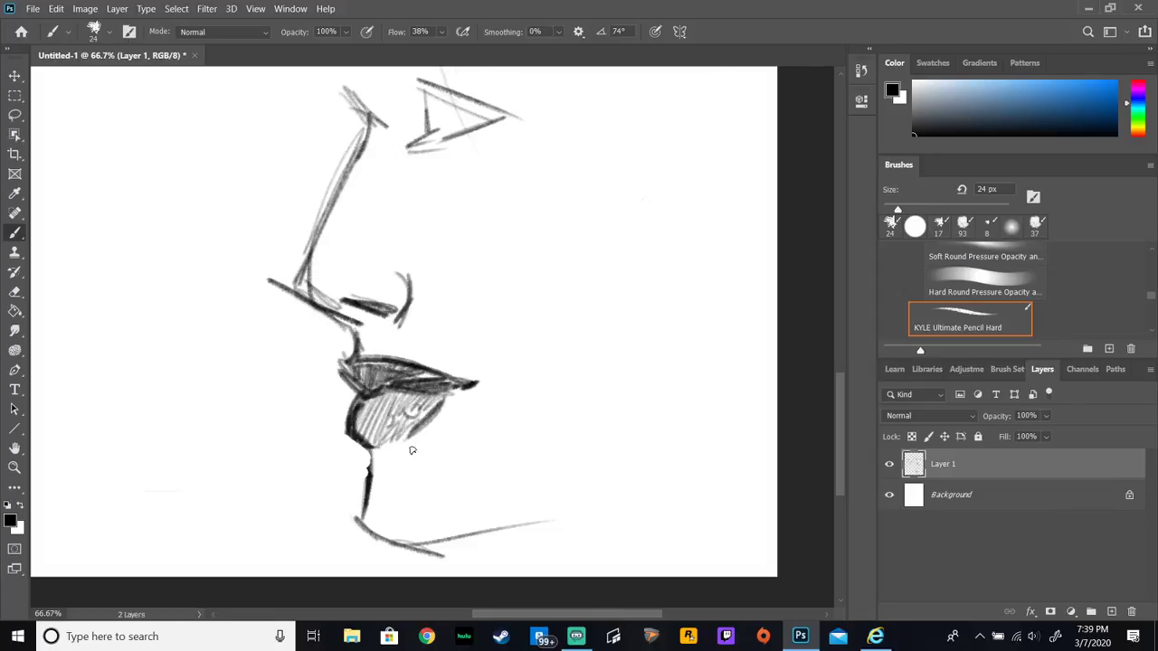
Step: Hatch a shadow beneath the lower lip and reinforce the jaw line behind the chin
{"action": "mouse_move", "coordinate": [370, 457]}
{"action": "left_mouse_down"}
{"action": "mouse_move", "coordinate": [369, 469]}
{"action": "mouse_move", "coordinate": [379, 451]}
{"action": "mouse_move", "coordinate": [439, 477]}
{"action": "left_mouse_up"}
{"action": "left_click_drag", "start_coordinate": [374, 451], "coordinate": [444, 475]}
{"action": "left_click_drag", "start_coordinate": [411, 543], "coordinate": [583, 507]}
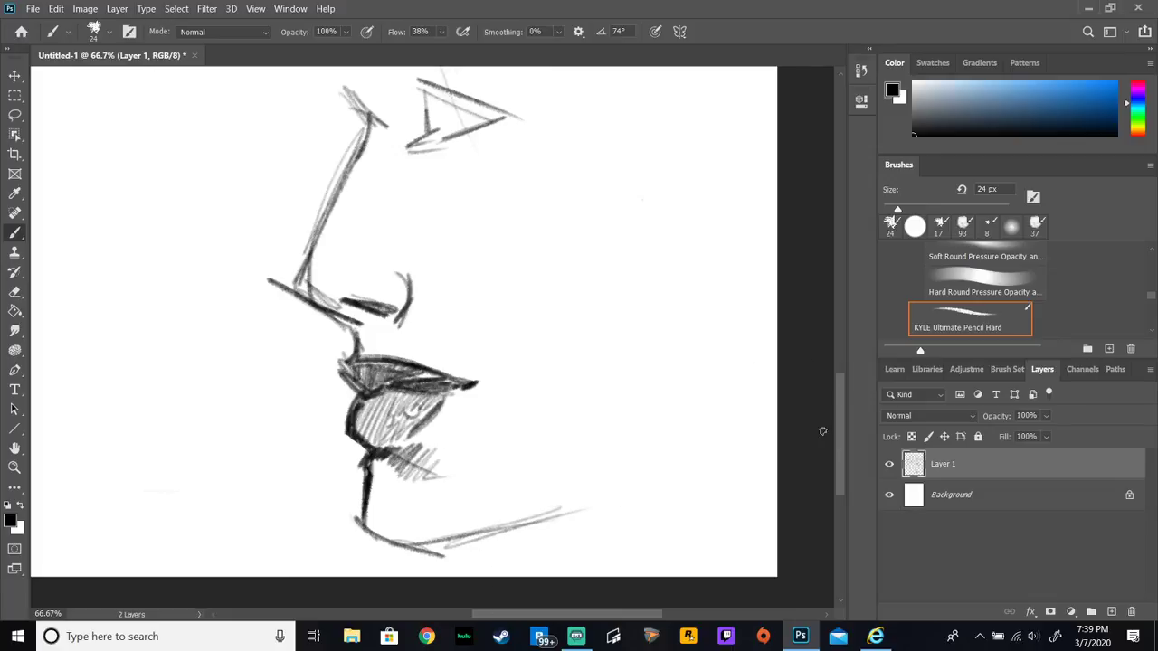
Step: Shade the profile head's lips and the area beneath them, and darken the space between its brow and eye
{"action": "left_click_drag", "start_coordinate": [648, 614], "coordinate": [548, 614]}
{"action": "left_click_drag", "start_coordinate": [840, 434], "coordinate": [840, 317]}
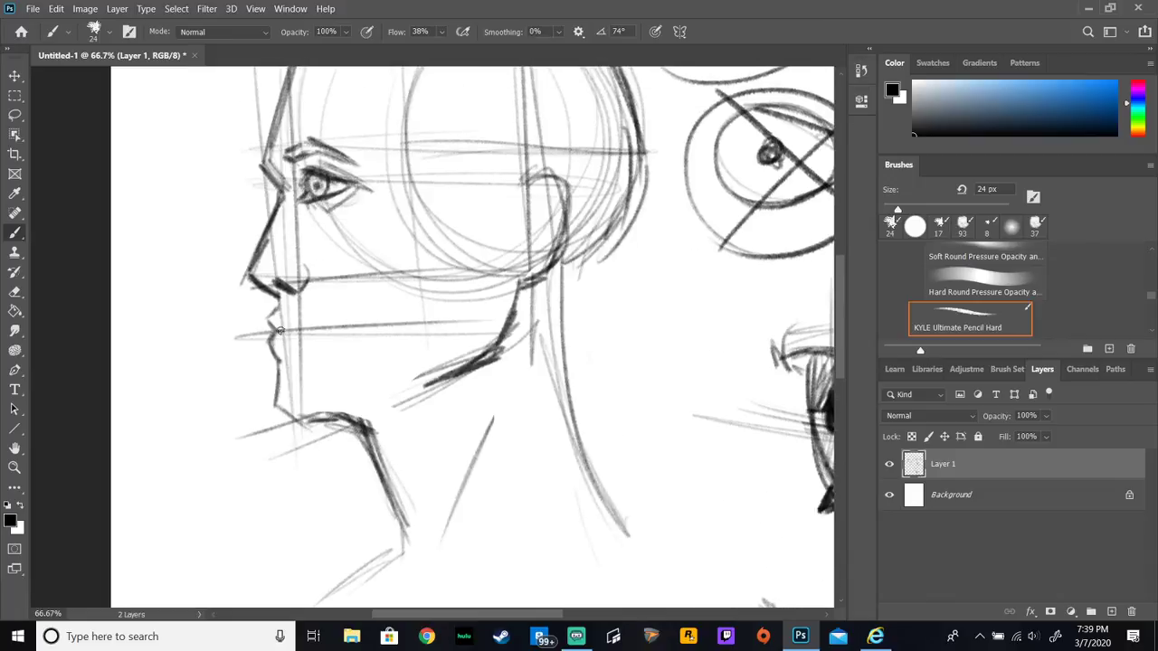
{"action": "mouse_move", "coordinate": [279, 317]}
{"action": "left_mouse_down"}
{"action": "mouse_move", "coordinate": [314, 328]}
{"action": "mouse_move", "coordinate": [271, 348]}
{"action": "mouse_move", "coordinate": [278, 393]}
{"action": "left_mouse_up"}
{"action": "mouse_move", "coordinate": [306, 337]}
{"action": "left_mouse_down"}
{"action": "mouse_move", "coordinate": [286, 349]}
{"action": "mouse_move", "coordinate": [281, 324]}
{"action": "mouse_move", "coordinate": [306, 330]}
{"action": "mouse_move", "coordinate": [288, 364]}
{"action": "mouse_move", "coordinate": [313, 387]}
{"action": "mouse_move", "coordinate": [308, 409]}
{"action": "left_mouse_up"}
{"action": "mouse_move", "coordinate": [285, 169]}
{"action": "left_mouse_down"}
{"action": "mouse_move", "coordinate": [313, 155]}
{"action": "mouse_move", "coordinate": [301, 172]}
{"action": "mouse_move", "coordinate": [338, 161]}
{"action": "mouse_move", "coordinate": [356, 180]}
{"action": "mouse_move", "coordinate": [296, 170]}
{"action": "left_mouse_up"}
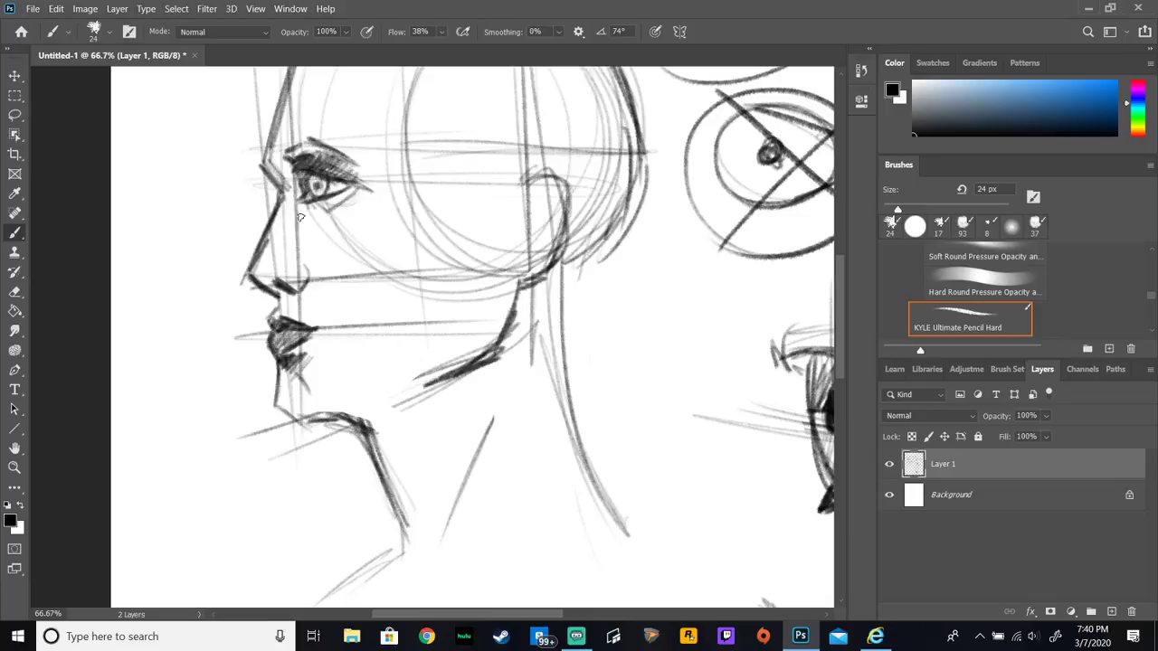